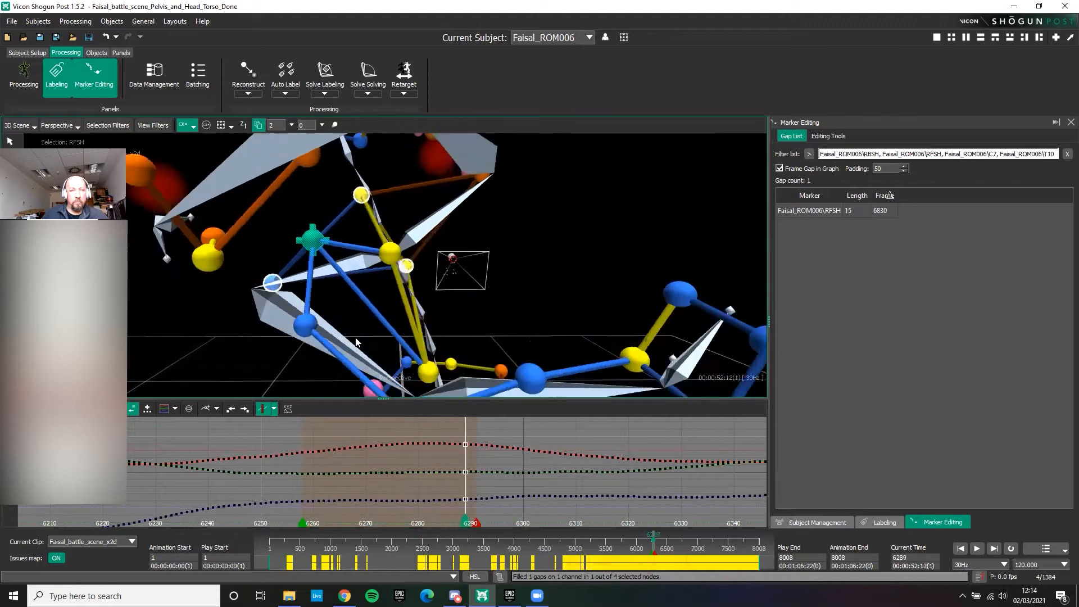
- Step back frame by frame through the filled RFSH gap from frame 6289 to 6264 to examine the marker's position
key("Left")
key("Left")
key("Left")
key("Left")
key("Left")
key("Left")
key("Left")
key("Left")
key("Left")
key("Left")
key("Left")
key("Left")
key("Left")
key("Left")
key("Left")
key("Left")
key("Left")
key("Left")
key("Left")
key("Left")
key("Left")
key("Left")
key("Left")
key("Left")
key("Left")
key("Left")
key("Left")
key("Left")
key("Left")
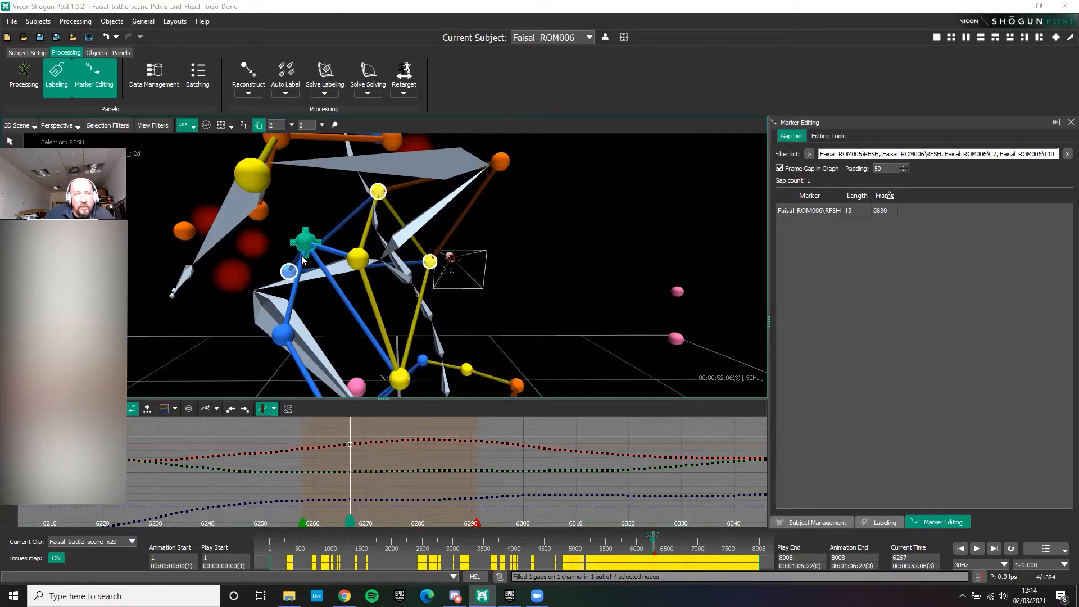
key("Left")
key("Left")
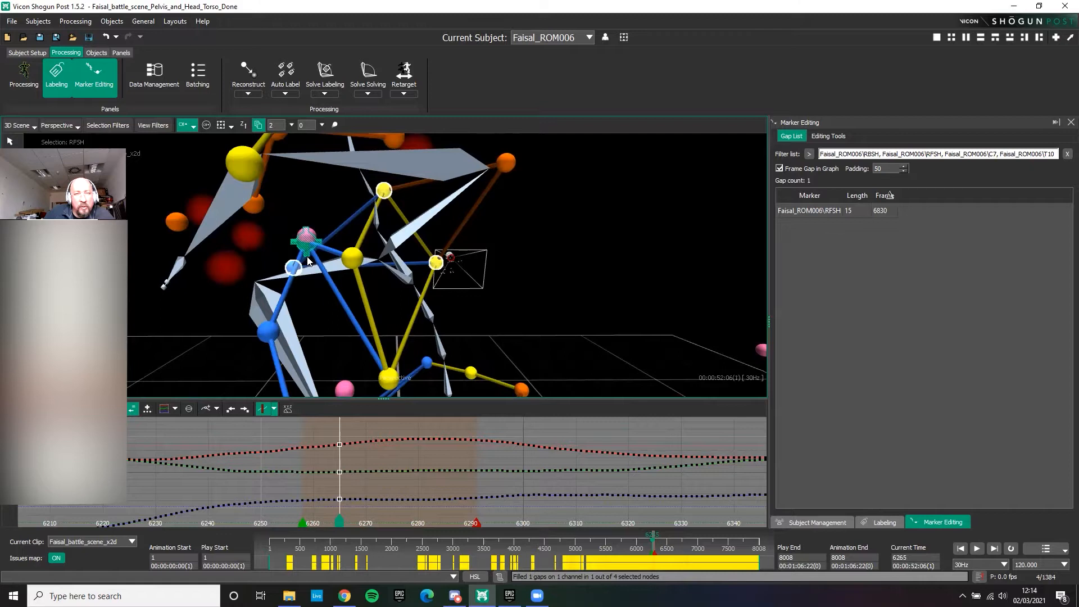
key("Left")
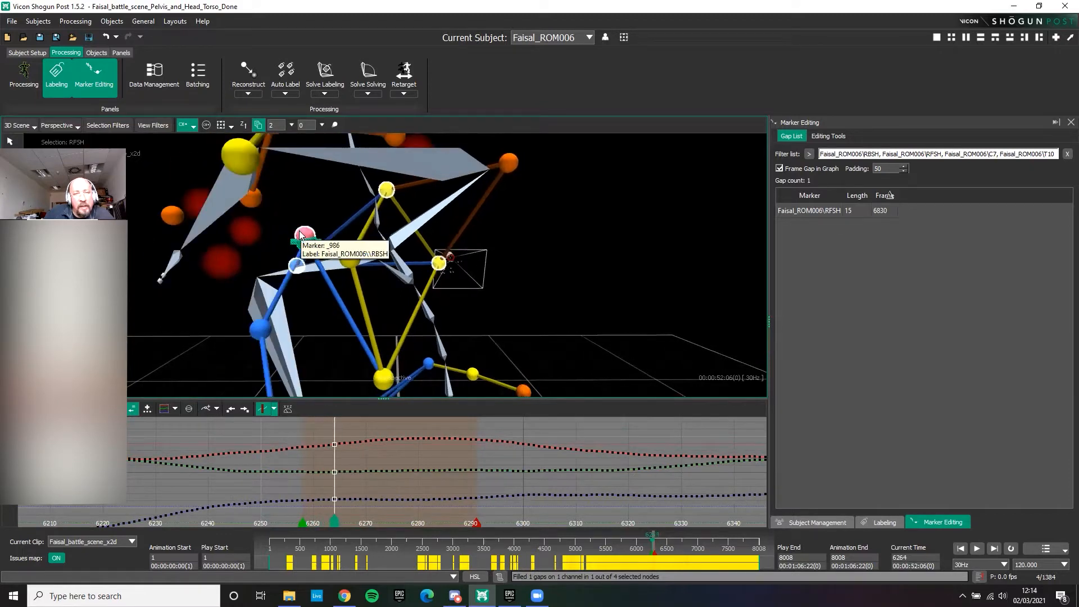
- Compare the filled RFSH marker with the unlabelled marker overlapping it around frames 6263 to 6266
key("Left")
key("Left")
key("Left")
key("Left")
key("Right")
key("Right")
key("Right")
key("Right")
key("Right")
key("Right")
key("Right")
key("Right")
key("Right")
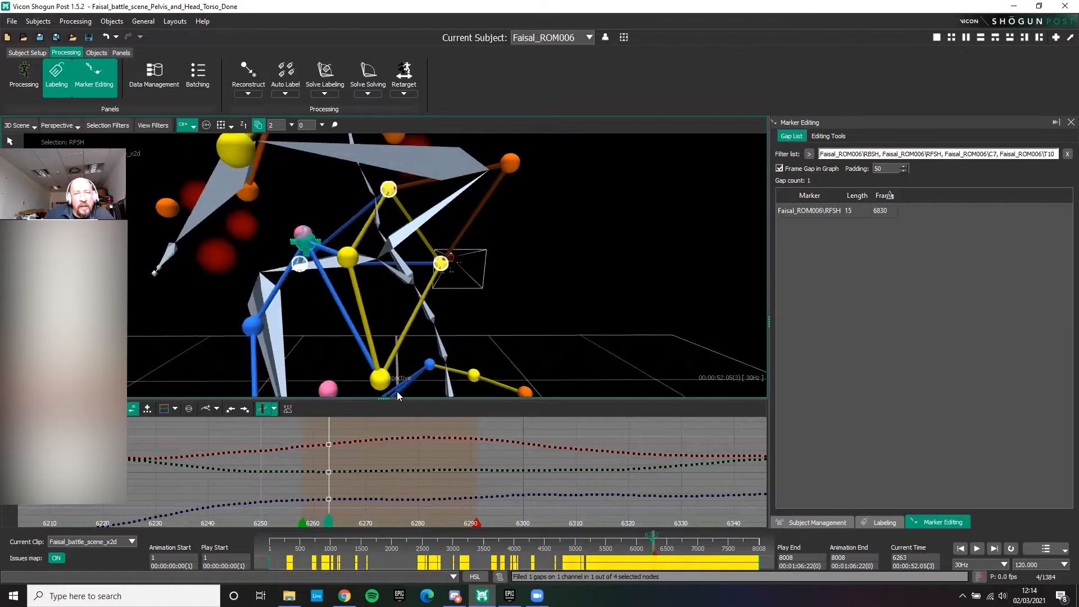
key("Left")
key("Left")
key("Left")
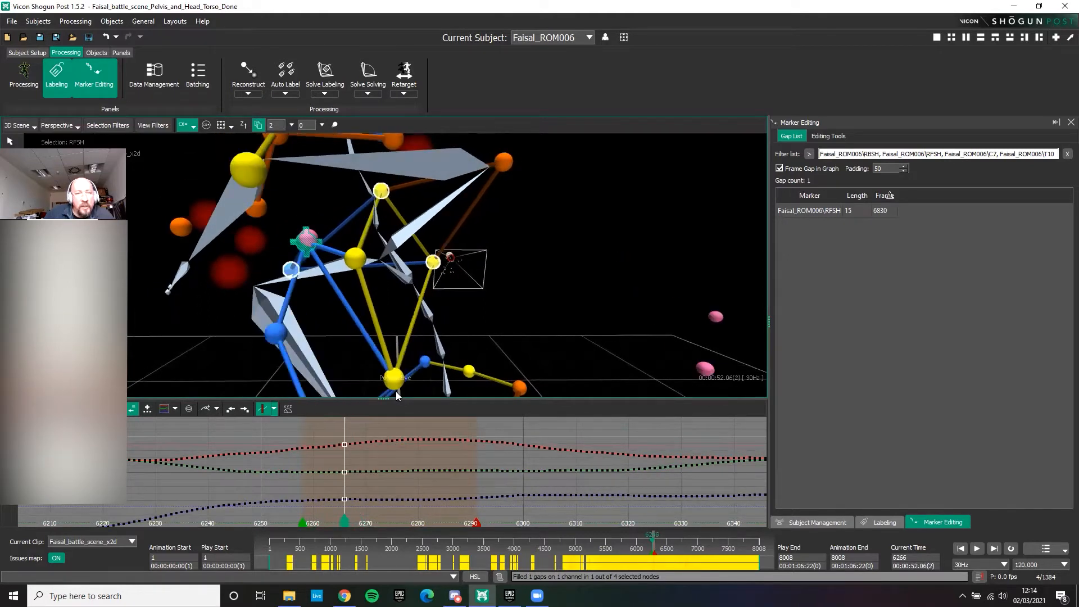
- Undo the RFSH gap fill and select the unlabelled marker _986 at frame 6266
key("ctrl+z")
left_click(306, 240)
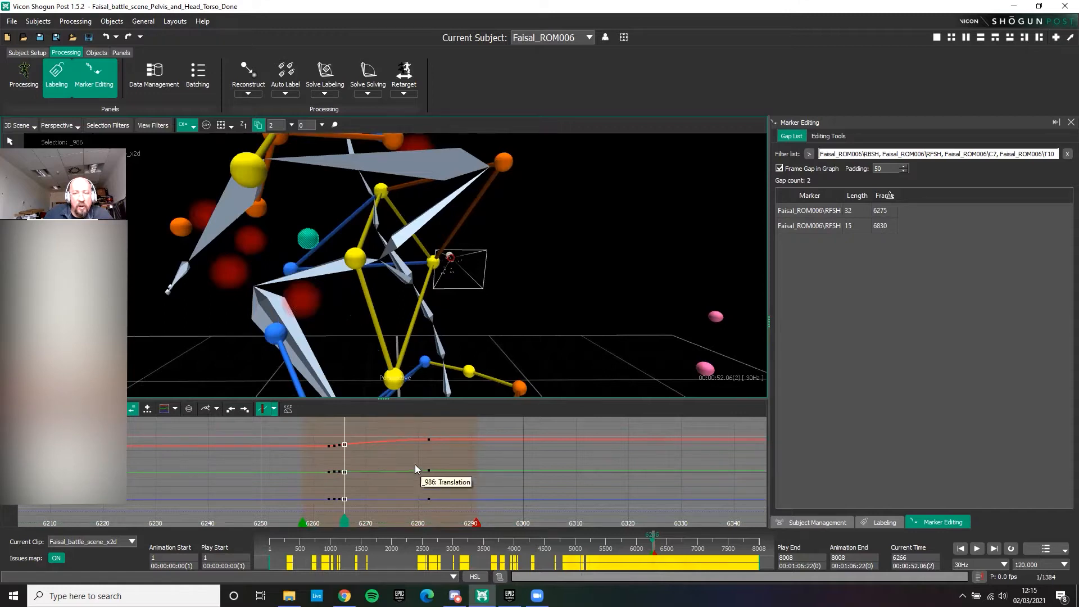
- Examine where unlabelled marker _986 has data by stepping forward and back through the unfilled RFSH gap, ending at frame 6263
key("Right")
key("Right")
key("Right")
key("Right")
key("Right")
key("Right")
key("Right")
key("Right")
key("Right")
key("Right")
key("Right")
key("Right")
key("Right")
key("Right")
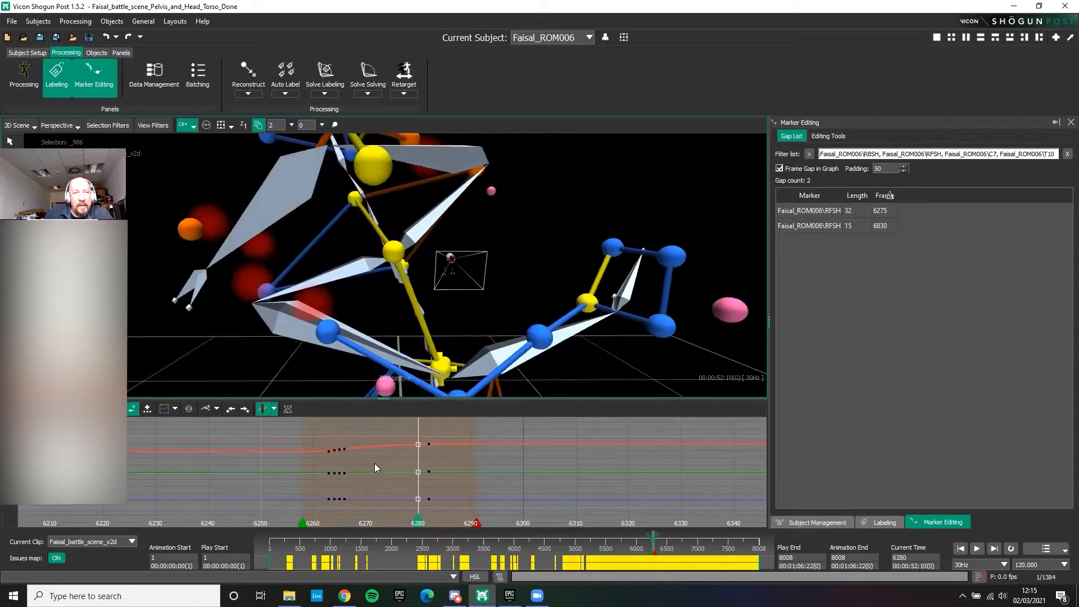
key("Left")
key("Left")
key("Left")
key("Left")
key("Left")
key("Left")
key("Left")
key("Left")
key("Left")
key("Left")
key("Left")
key("Left")
key("Left")
key("Left")
key("Left")
key("Left")
key("Left")
key("Left")
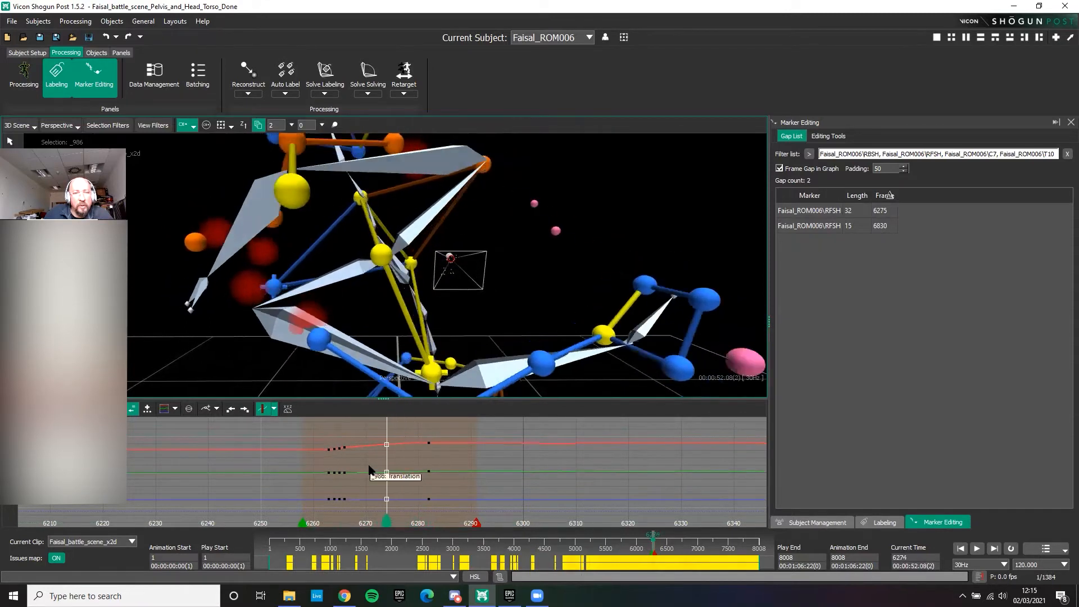
key("Left")
key("Left")
key("Left")
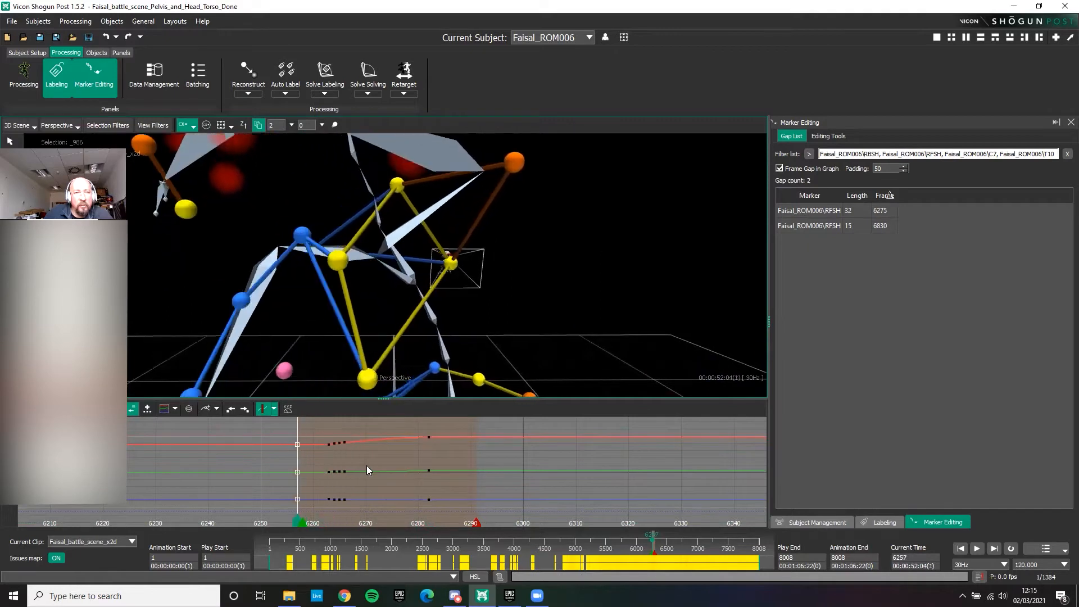
key("Right")
key("Right")
key("Right")
key("Right")
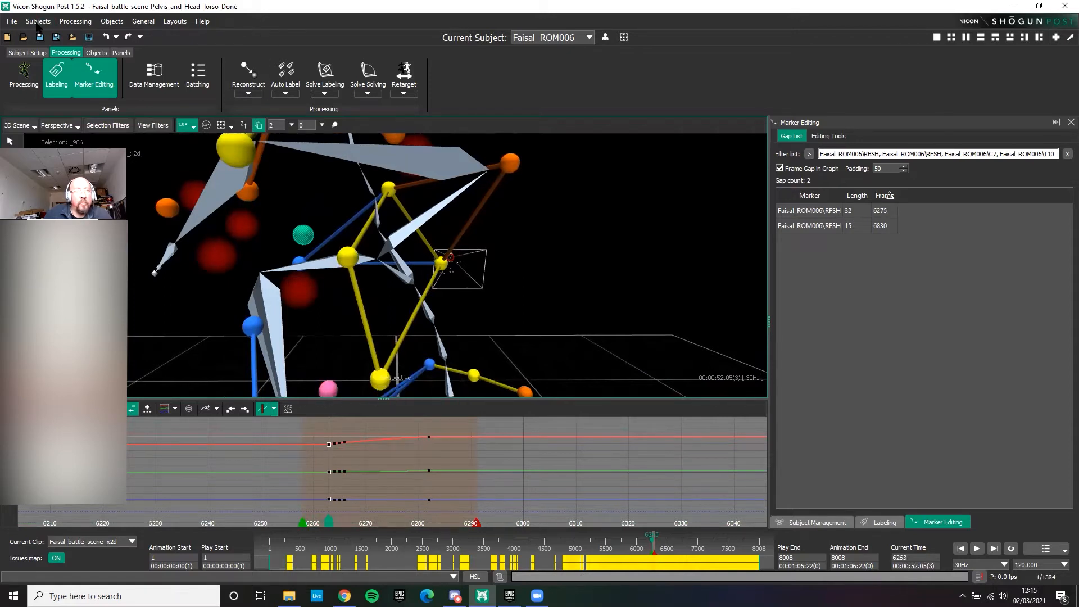
- Redo the rigid-body gap fill on the RFSH marker
left_click(129, 38)
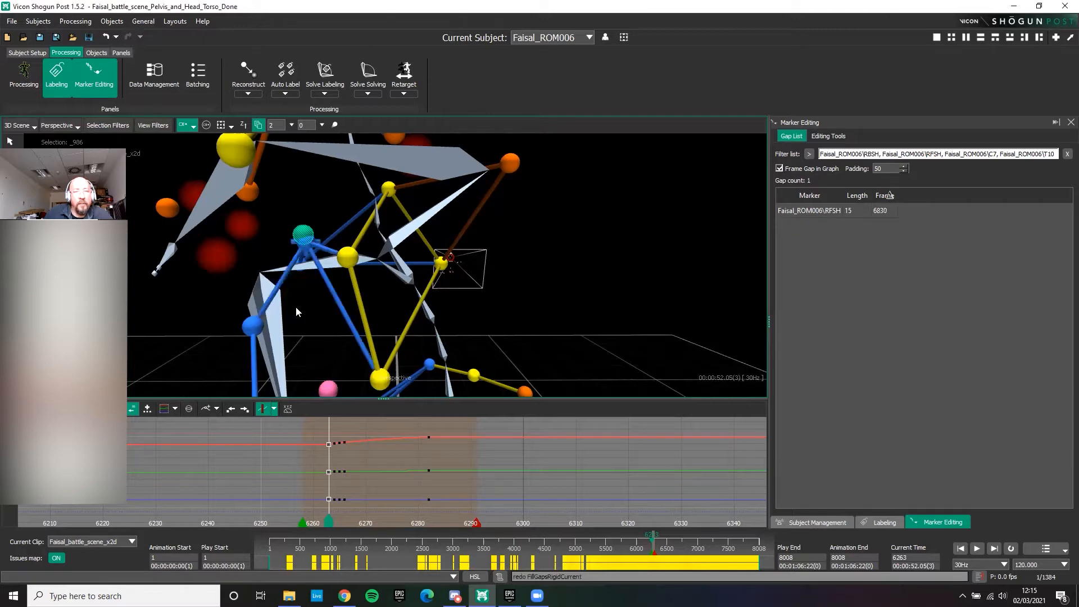
middle_click_drag(317, 308, 317, 305)
left_click_drag(317, 305, 309, 294, "alt")
middle_click_drag(326, 343, 329, 344)
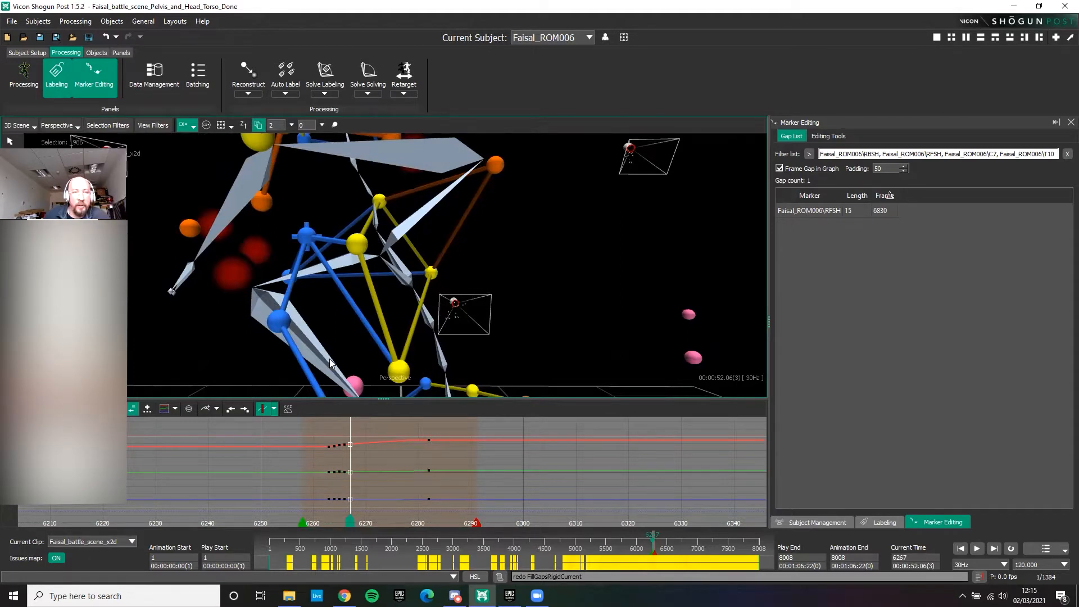
- Compare the refilled RFSH marker with unlabelled marker _986 by stepping back and forth through the gap, ending at frame 6282
key("Right")
key("Right")
key("Right")
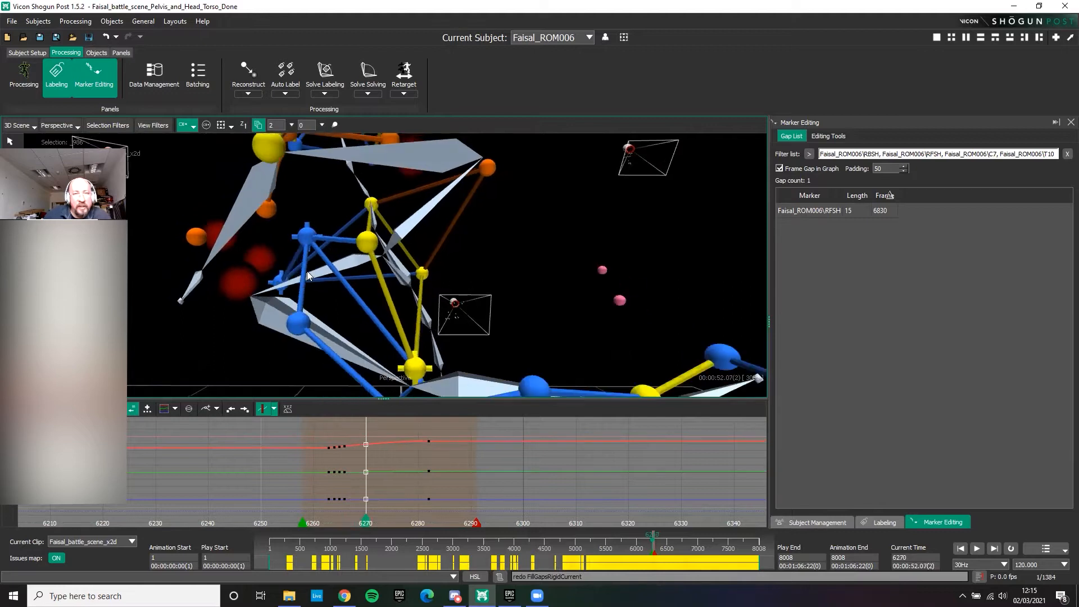
key("Left")
key("Left")
key("Left")
key("Left")
key("Left")
key("Left")
key("Left")
key("Left")
key("Left")
key("Left")
key("Left")
key("Left")
key("Left")
key("Left")
key("Left")
key("Left")
key("Left")
key("Right")
key("Right")
key("Right")
key("Right")
key("Right")
key("Right")
key("Right")
key("Right")
key("Right")
key("Right")
key("Right")
key("Right")
key("Right")
key("Right")
key("Right")
key("Right")
key("Right")
key("Right")
key("Right")
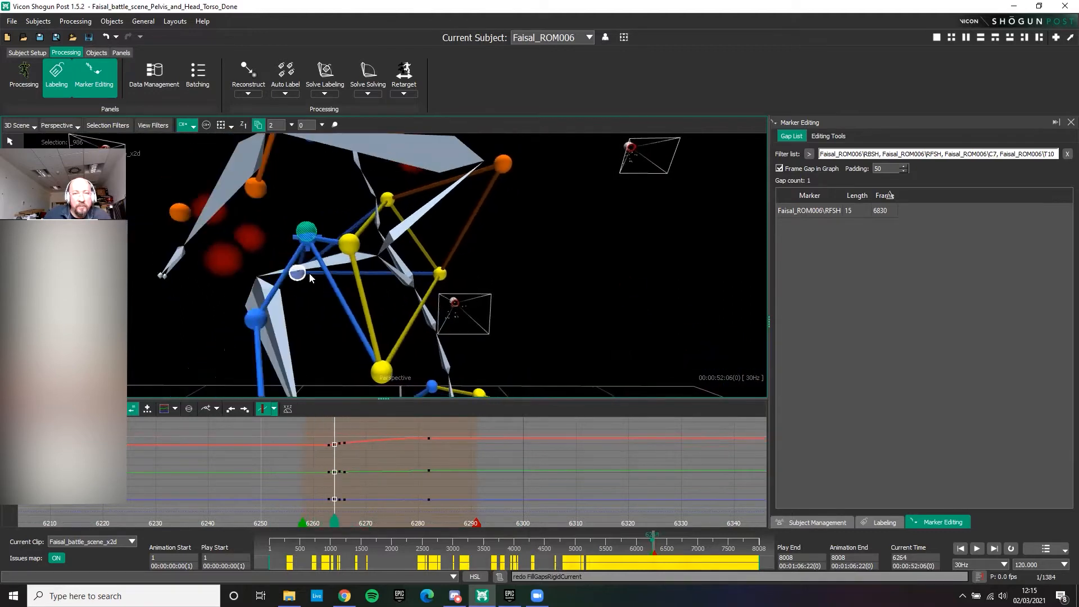
key("Right")
key("Right")
key("Right")
key("Right")
key("Right")
key("Right")
key("Right")
key("Right")
key("Right")
key("Right")
key("Right")
key("Right")
key("Right")
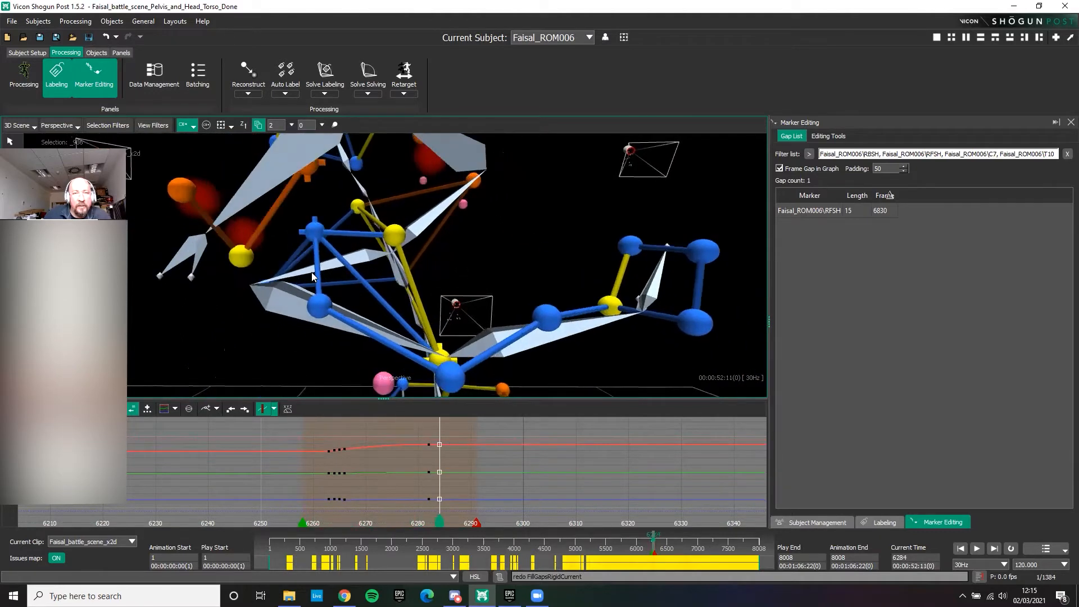
key("Left")
key("Left")
key("Left")
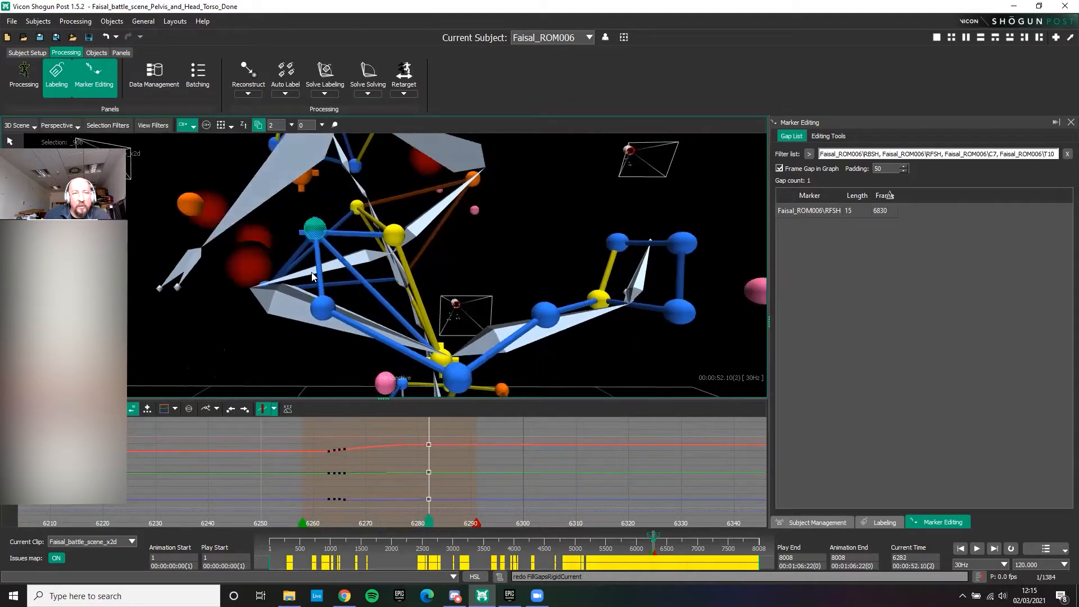
- Examine the refilled RFSH marker against unlabelled marker _986 from a new angle, stepping back and forth through the gap to frame 6270
mouse_move(316, 238)
left_mouse_down("alt")
mouse_move(429, 281)
mouse_move(444, 270)
mouse_move(339, 240)
left_mouse_up("alt")
left_click_drag(378, 270, 350, 275, "alt")
key("Left")
key("Left")
key("Left")
key("Left")
key("Left")
key("Left")
key("Left")
key("Left")
key("Left")
key("Left")
key("Left")
key("Left")
key("Left")
key("Left")
key("Left")
key("Left")
key("Left")
key("Left")
key("Left")
key("Left")
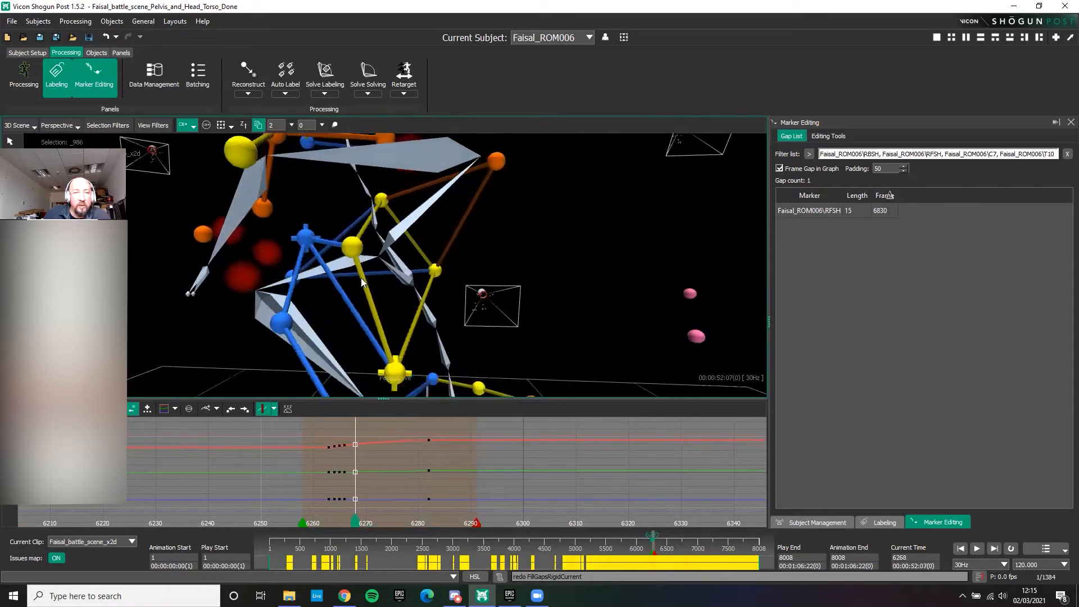
key("Right")
key("Right")
key("Right")
key("Right")
key("Right")
key("Right")
key("Right")
key("Right")
key("Right")
key("Right")
key("Right")
key("Right")
key("Right")
key("Right")
key("Right")
key("Right")
key("Right")
key("Right")
key("Right")
key("Right")
key("Right")
key("Right")
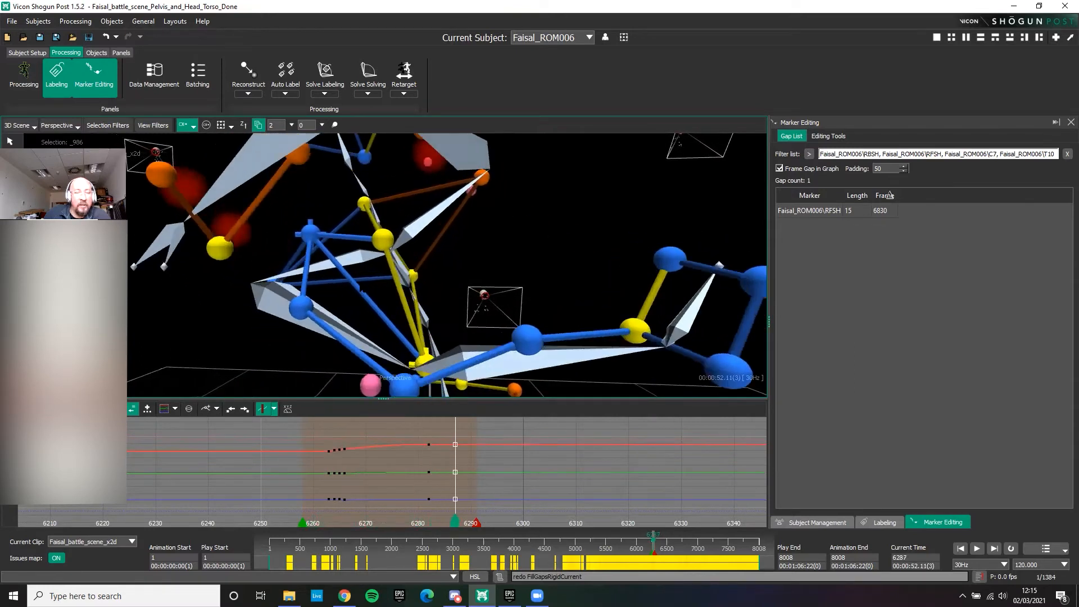
key("Left")
key("Left")
key("Left")
key("Left")
key("Left")
key("Left")
key("Left")
key("Left")
key("Left")
key("Left")
key("Left")
key("Left")
key("Left")
key("Left")
key("Left")
key("Left")
key("Left")
key("Left")
key("Left")
key("Left")
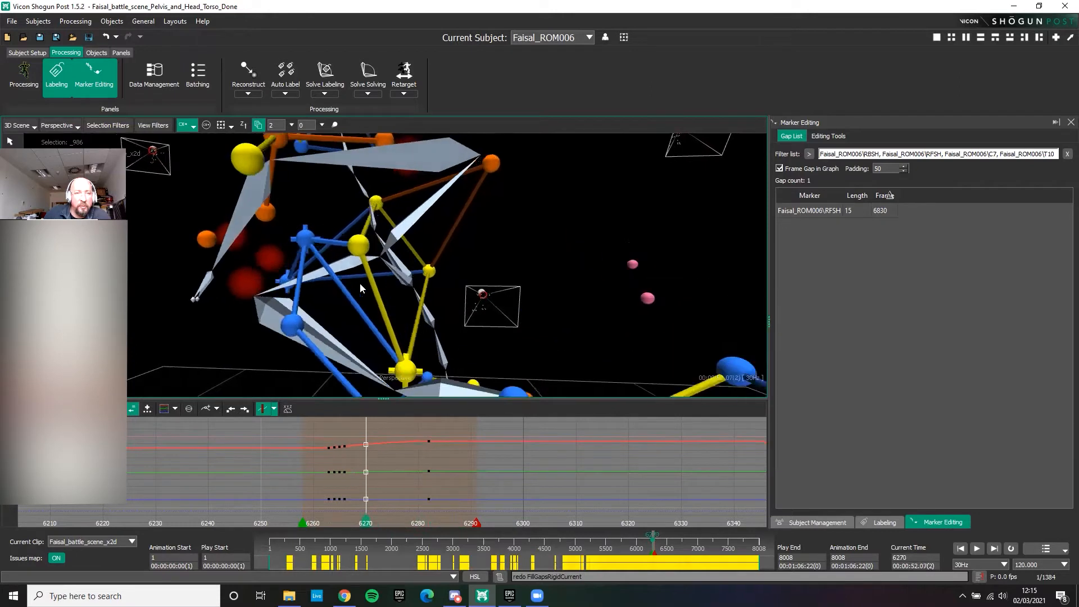
- Check the refilled RFSH marker's motion relative to the neighbouring shoulder markers by stepping through the gap, ending before it at frame 6256
left_click_drag(318, 297, 365, 309, "alt")
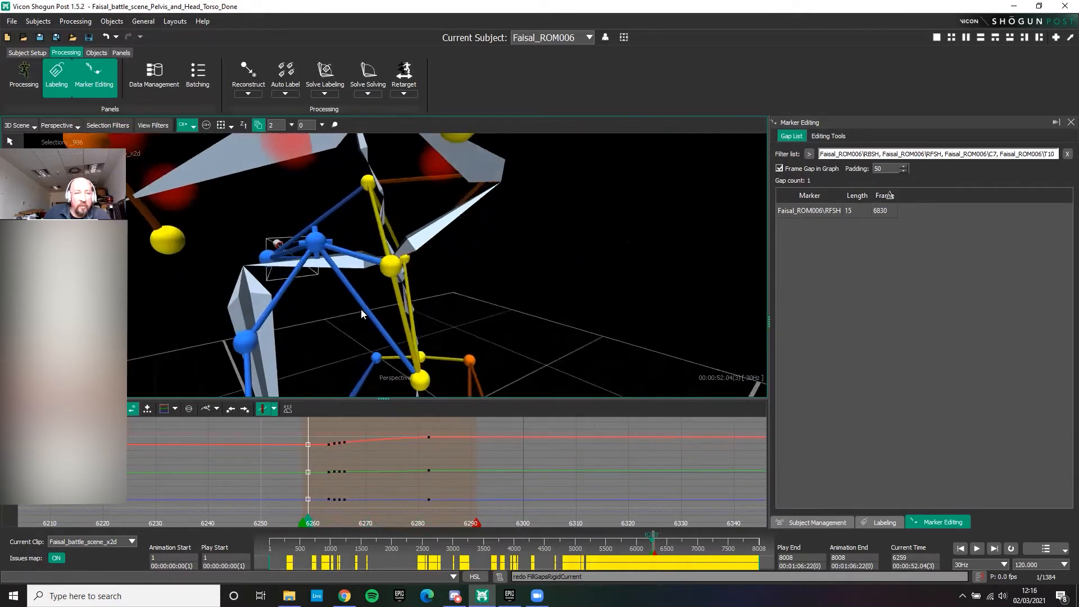
key("Right")
key("Right")
key("Right")
key("Right")
key("Right")
key("Right")
key("Right")
key("Right")
key("Right")
key("Right")
key("Right")
key("Right")
key("Right")
key("Right")
key("Right")
key("Right")
key("Right")
key("Right")
key("Right")
key("Right")
key("Right")
key("Right")
key("Right")
key("Right")
key("Right")
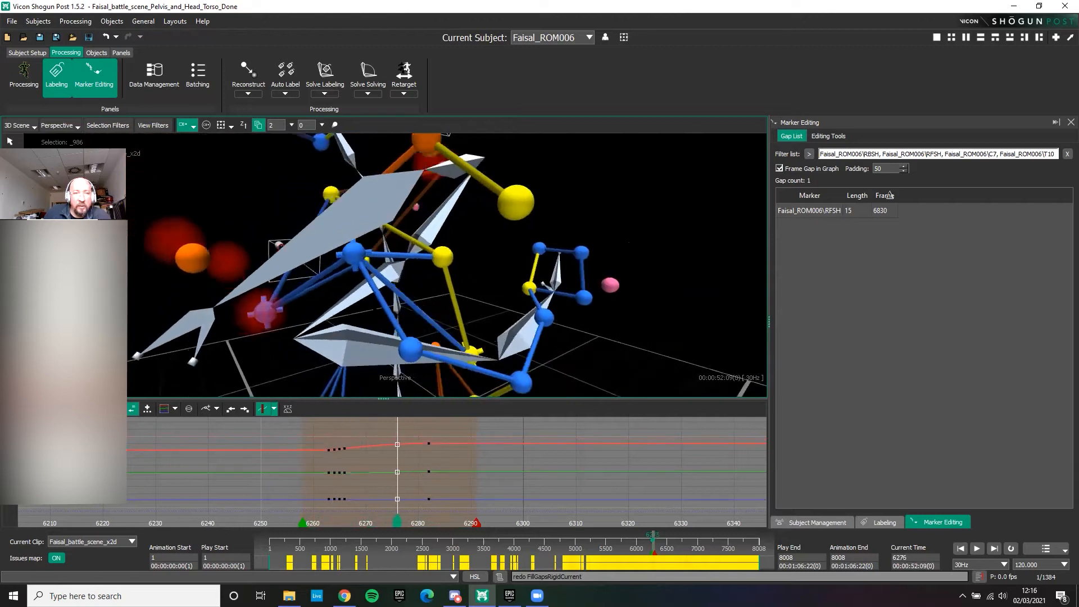
key("Left")
key("Left")
key("Left")
key("Left")
key("Left")
key("Left")
key("Left")
key("Left")
key("Left")
key("Left")
key("Left")
key("Left")
key("Left")
key("Left")
key("Left")
key("Left")
key("Left")
key("Left")
key("Left")
key("Left")
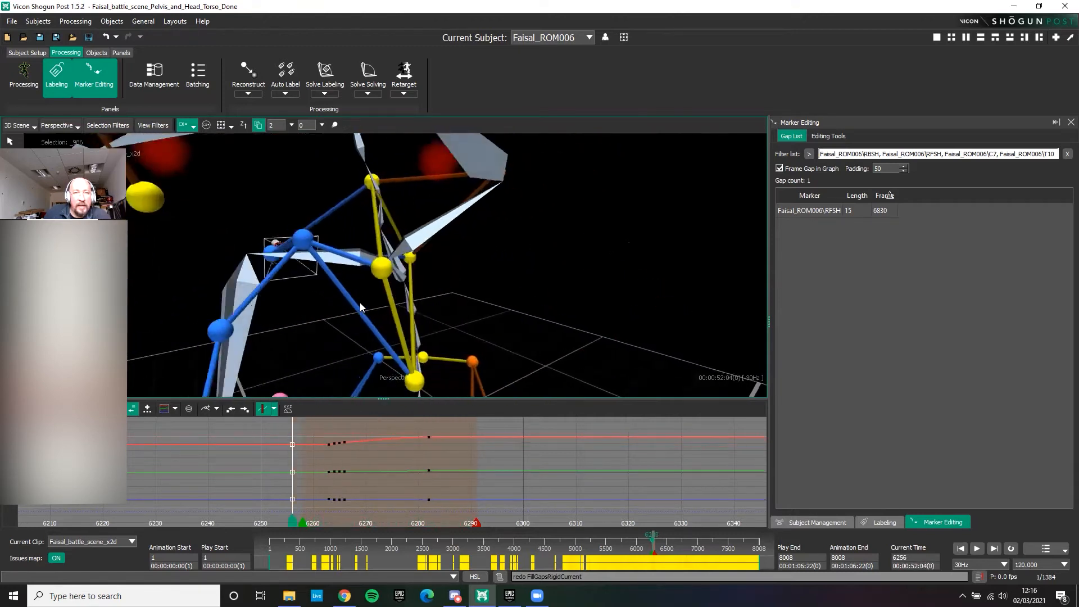
- Select the RFSH, RBSH, C7 and T10 markers together at frame 6252
mouse_move(280, 282)
left_mouse_down("alt")
mouse_move(342, 293)
mouse_move(357, 282)
left_mouse_up("alt")
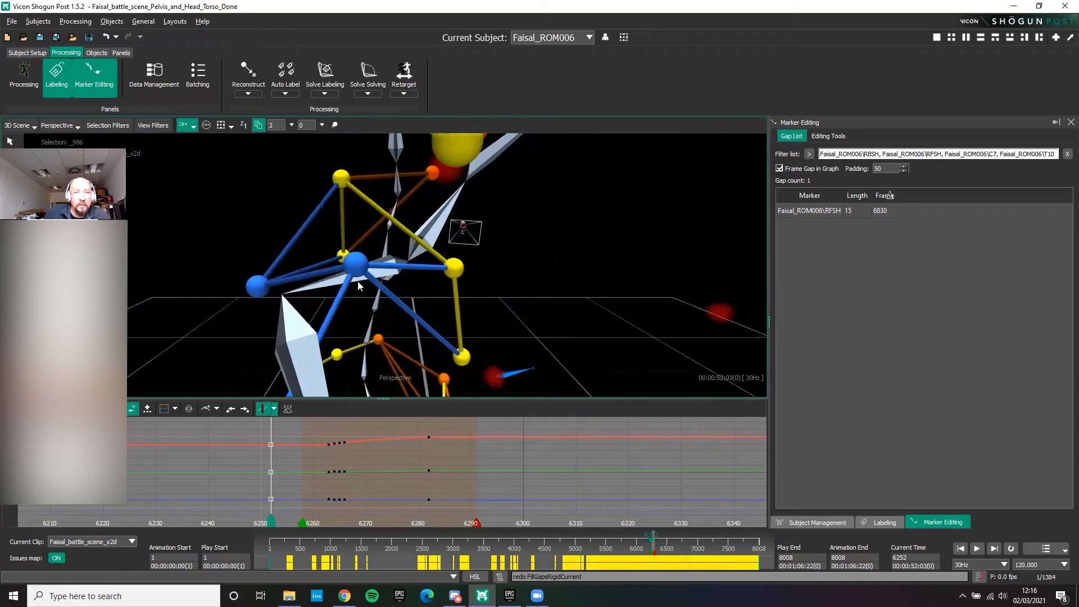
left_click(352, 267)
left_click(257, 287)
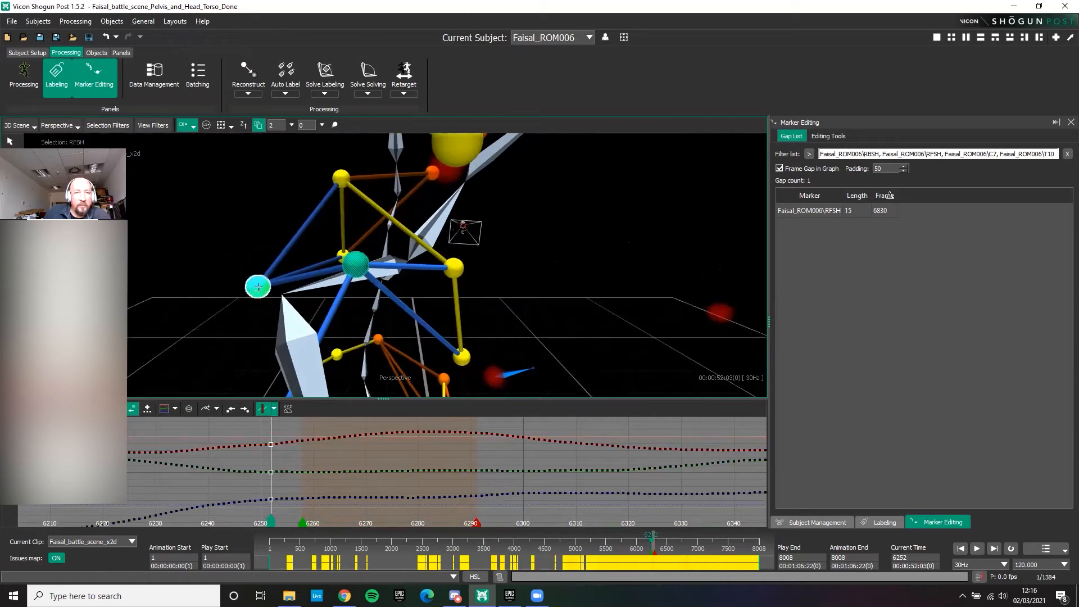
left_click(341, 179)
left_click_drag(309, 263, 332, 257, "alt")
left_click(333, 258)
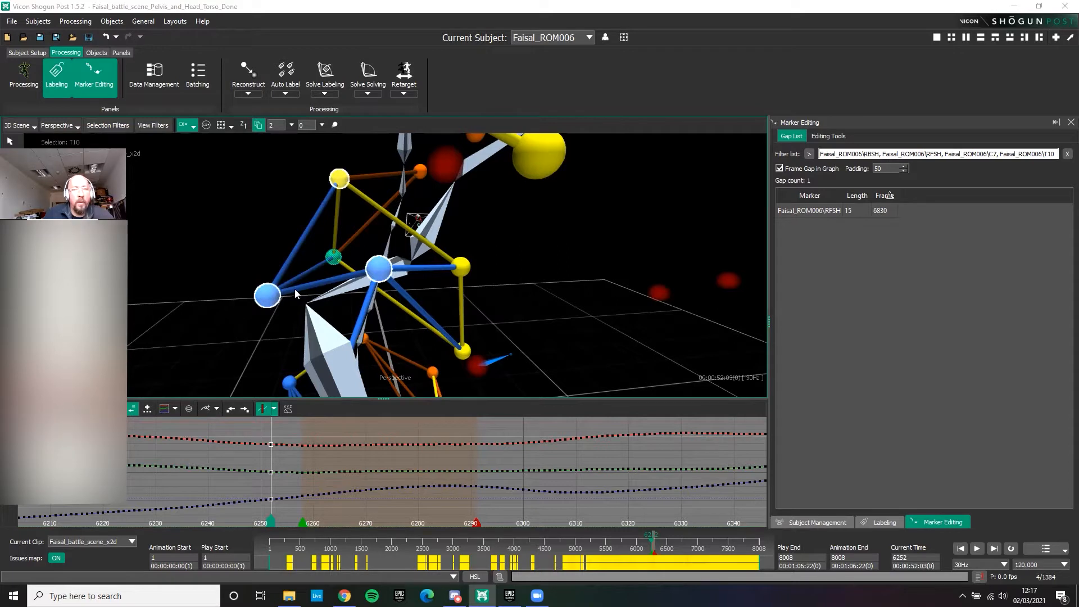
- Examine how the selected RFSH, RBSH, C7 and T10 markers move as a rigid group around the gap's start, ending at frame 6248
key("Left")
key("Left")
key("Left")
key("Left")
key("Left")
key("Left")
key("Left")
key("Left")
key("Left")
key("Left")
key("Left")
key("Right")
key("Right")
key("Right")
key("Right")
key("Right")
key("Right")
key("Right")
key("Right")
key("Right")
key("Right")
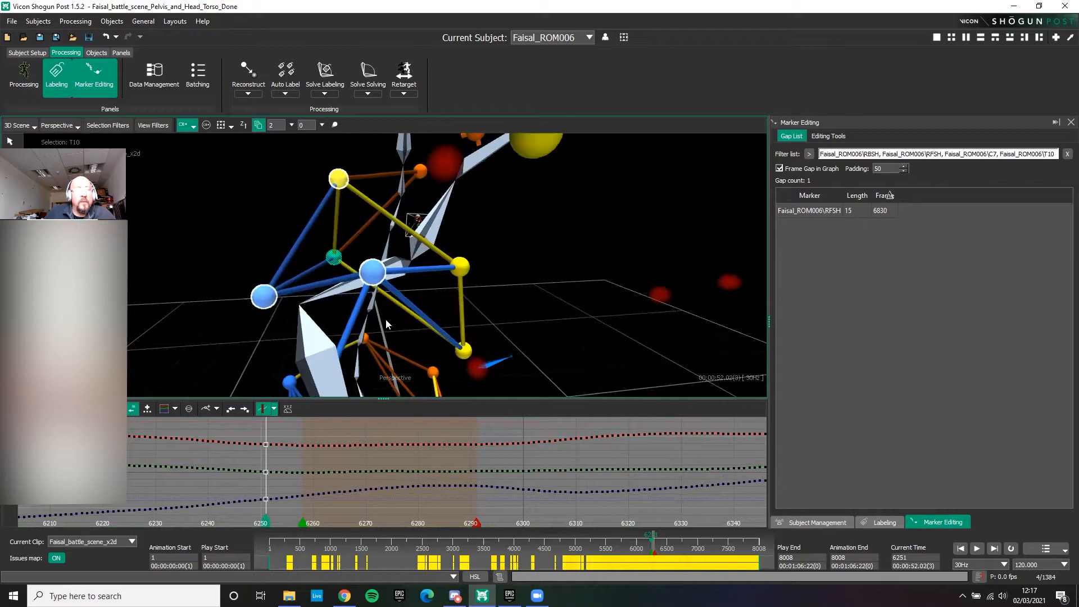
key("Right")
key("Right")
key("Right")
key("Right")
key("Right")
key("Right")
key("Right")
key("Right")
key("Right")
key("Left")
key("Left")
key("Left")
key("Left")
key("Left")
key("Left")
key("Left")
key("Left")
key("Left")
key("Left")
key("Left")
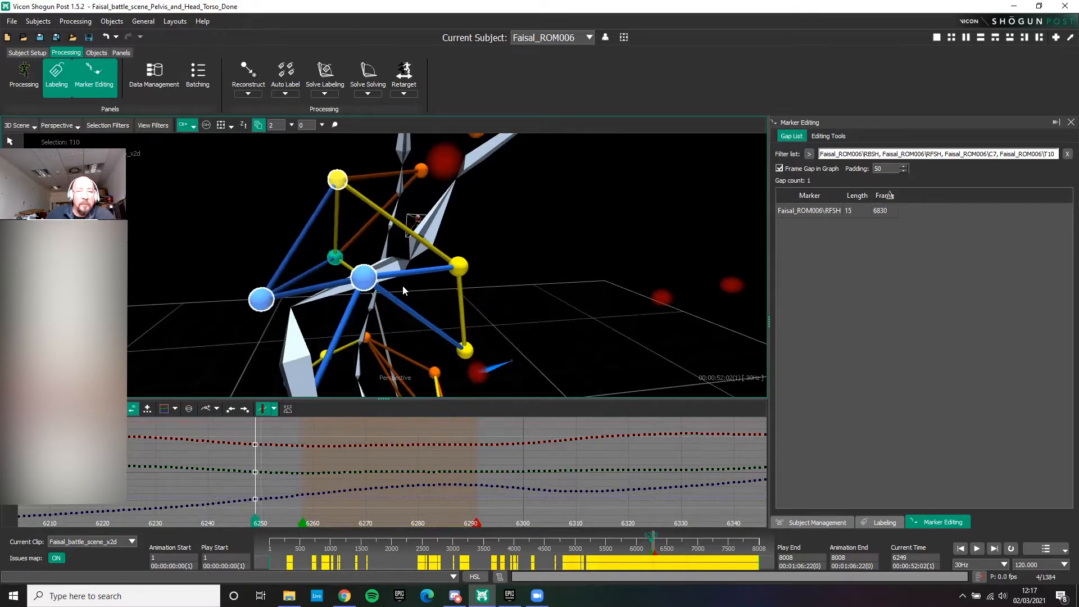
key("Left")
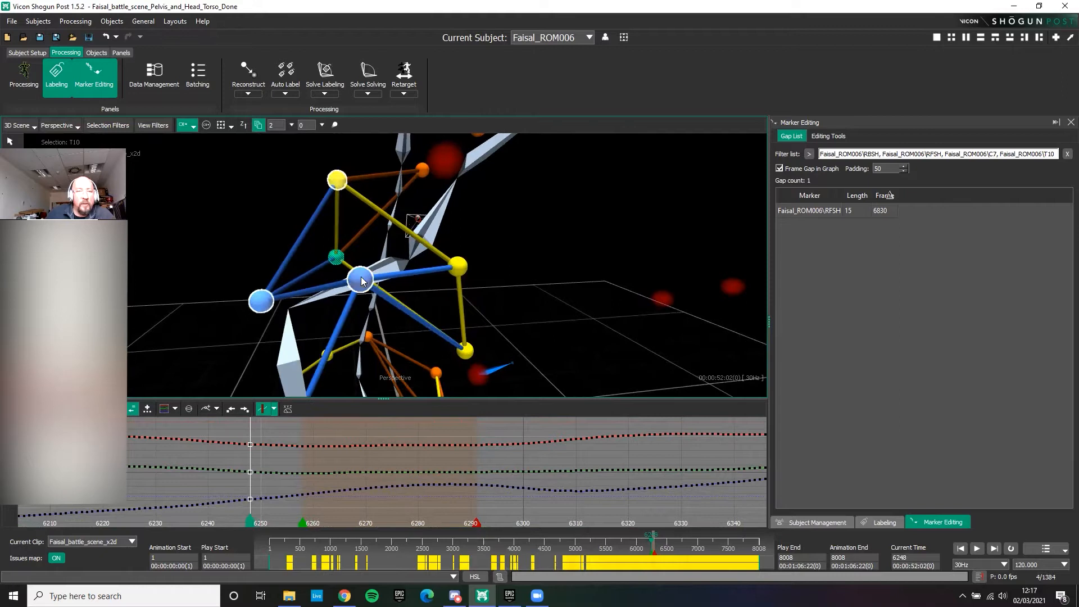
- Cycle the primary marker within the selected RFSH, RBSH, C7 and T10 group, ending with RFSH as primary
left_click_drag(418, 313, 300, 278, "alt")
left_click(301, 276)
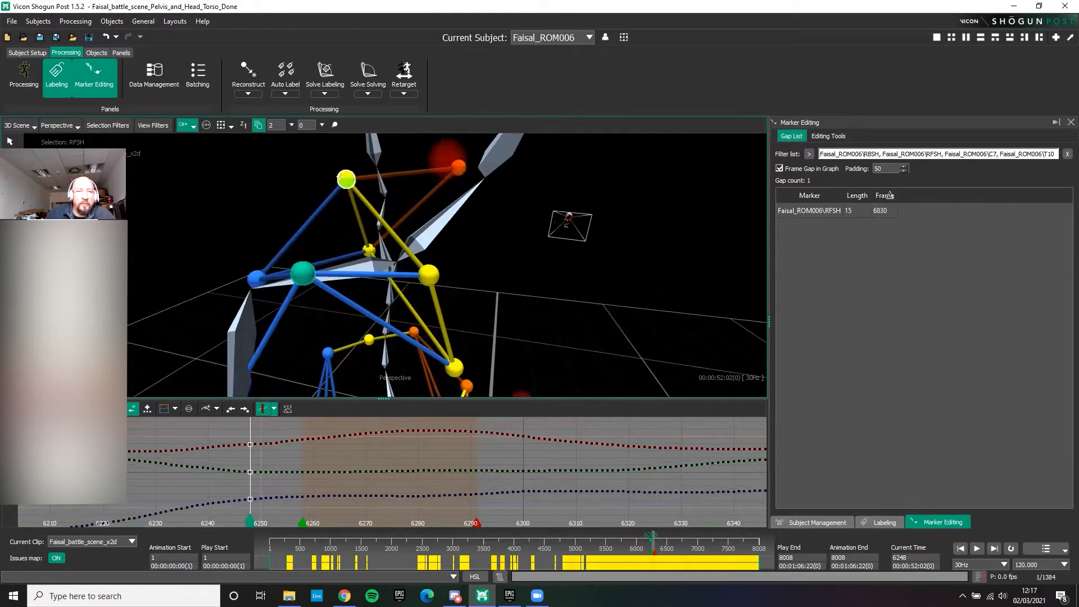
left_click(258, 280)
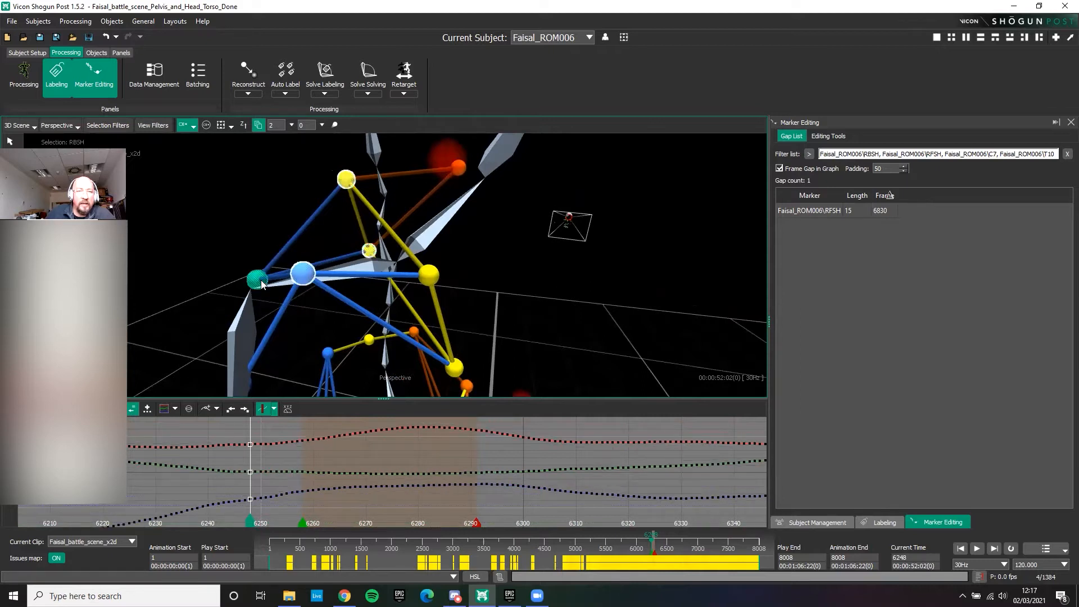
key("Tab")
key("Tab")
key("Tab")
key("Tab")
key("Tab")
key("Tab")
key("Tab")
key("Tab")
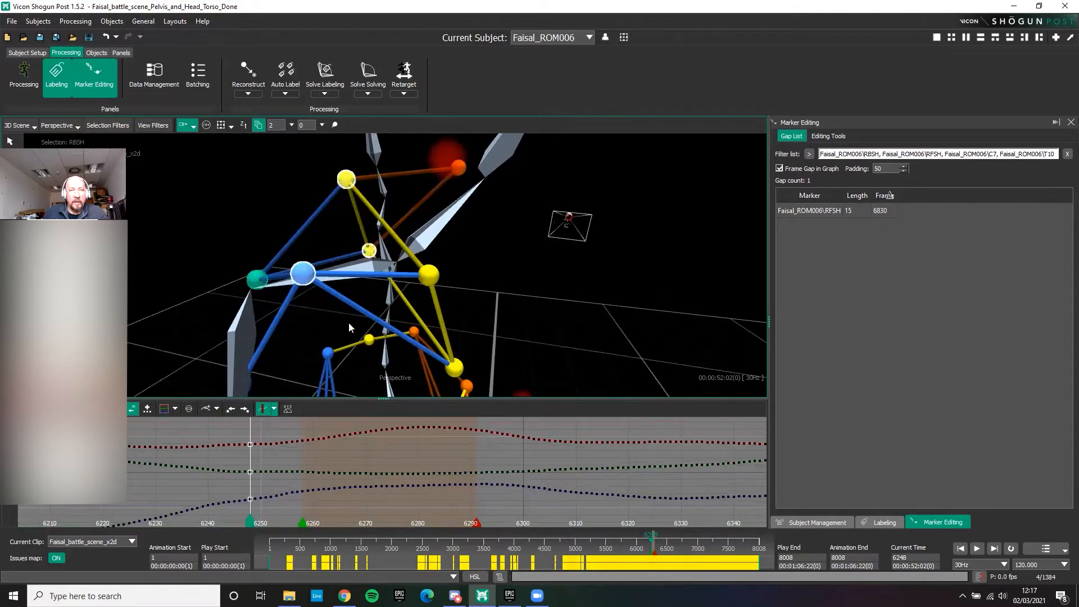
key("Tab")
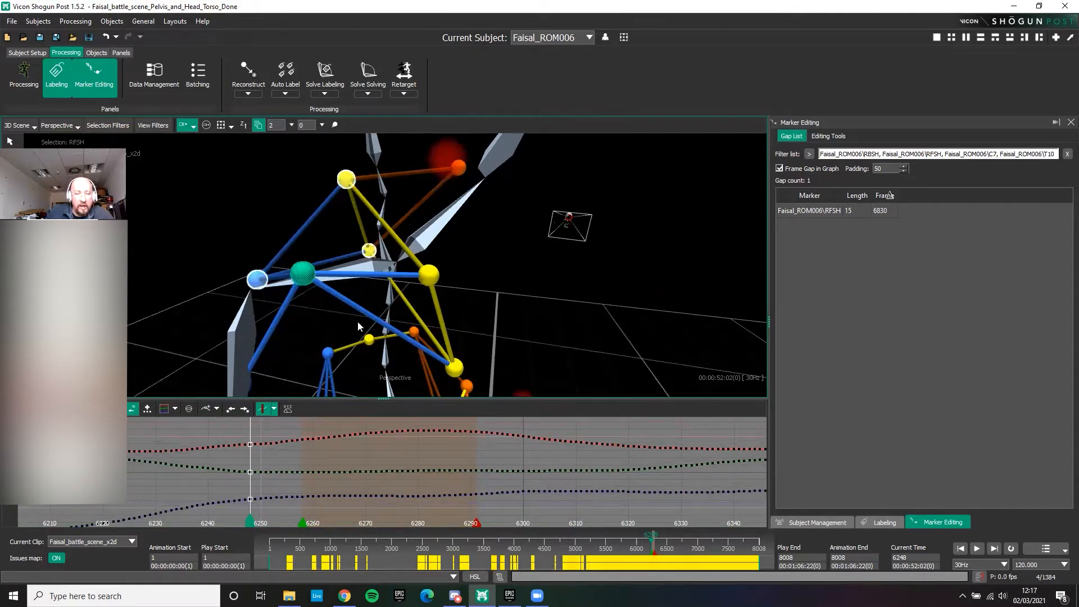
- Examine RFSH against its reference markers by stepping forward and back through the start of the gap, ending at frame 6262
key("Right")
key("Right")
key("Right")
key("Right")
key("Right")
key("Right")
key("Right")
key("Left")
key("Left")
key("Left")
key("Left")
key("Left")
- Select the RFSH curve range from about frame 6269 to 6284 and fill it using the selected markers
mouse_move(371, 338)
left_mouse_down("alt")
mouse_move(322, 319)
mouse_move(352, 352)
left_mouse_up("alt")
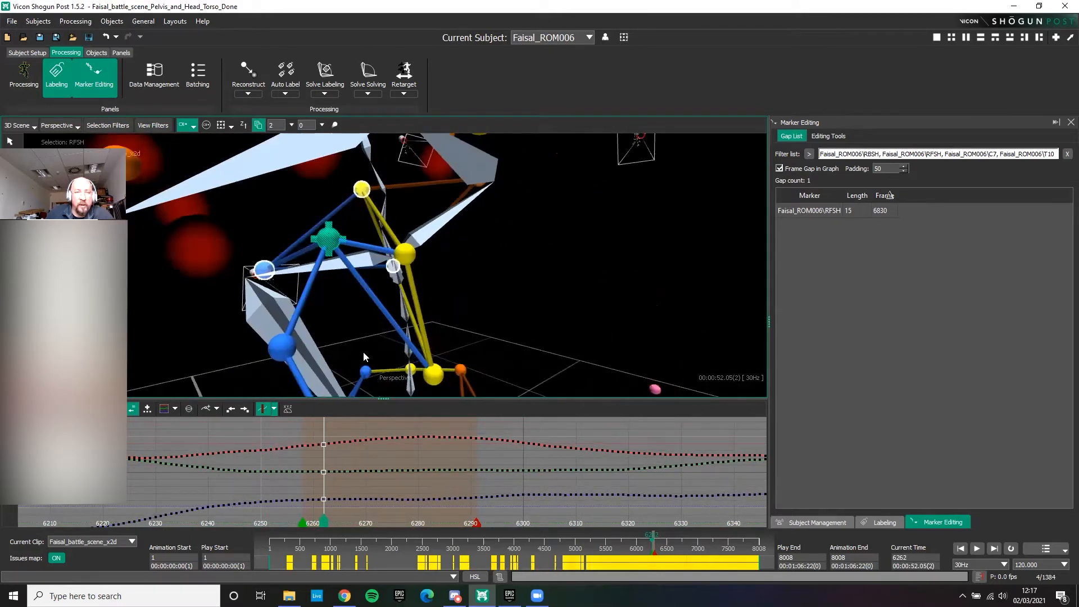
left_click_drag(360, 431, 443, 523)
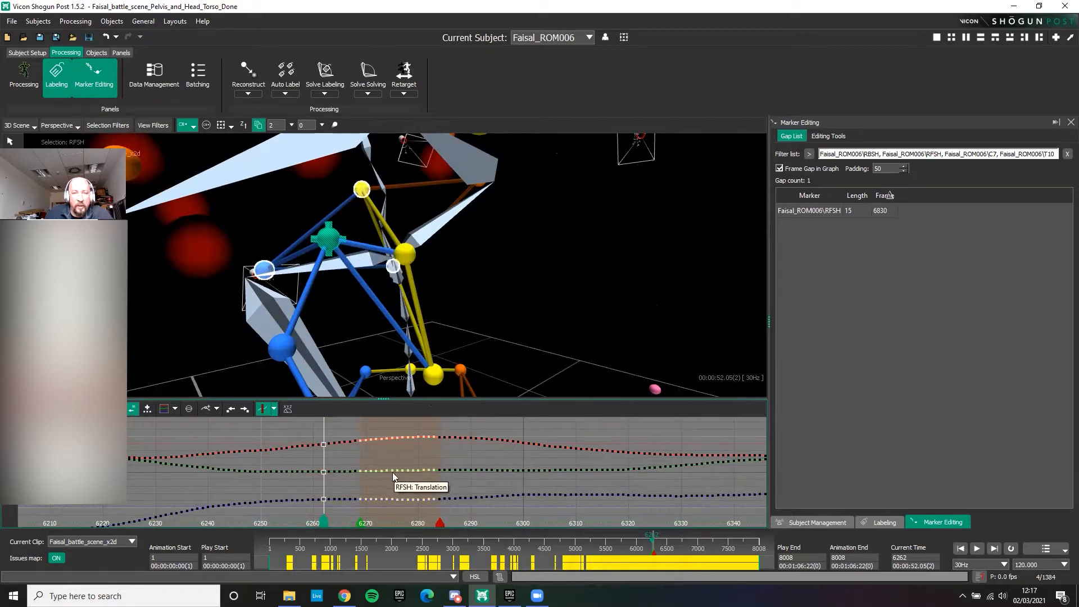
key("f")
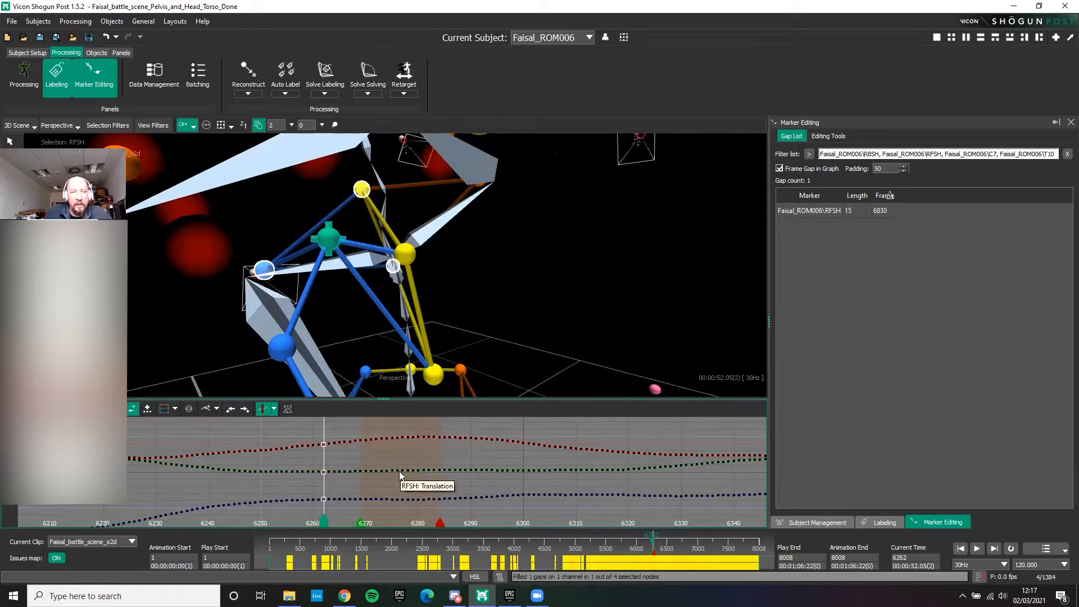
- Check the refilled RFSH marker's motion by stepping through the filled range up to frame 6290 and back to frame 6257
key("Left")
key("Left")
key("Left")
key("Left")
key("Left")
key("Left")
key("Right")
key("Right")
key("Right")
key("Right")
key("Right")
key("Right")
key("Right")
key("Right")
key("Right")
key("Right")
key("Right")
key("Right")
key("Right")
key("Right")
key("Right")
key("Right")
key("Right")
key("Right")
key("Right")
key("Right")
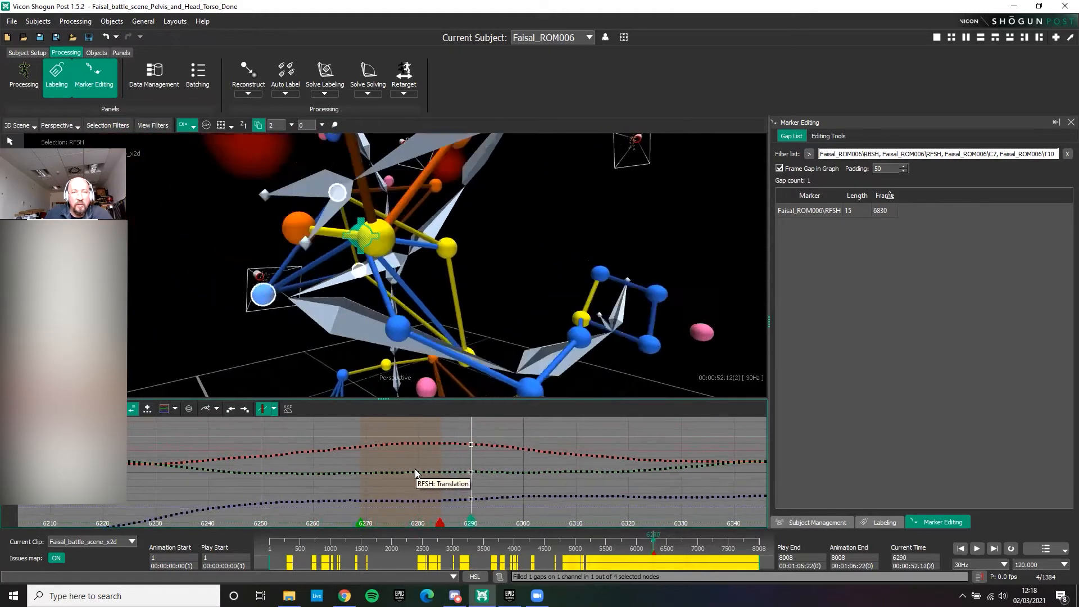
key("Left")
key("Left")
key("Left")
key("Left")
key("Left")
key("Left")
key("Left")
key("Left")
key("Left")
key("Left")
key("Left")
key("Left")
key("Left")
key("Left")
key("Left")
key("Left")
key("Left")
key("Left")
key("Left")
key("Left")
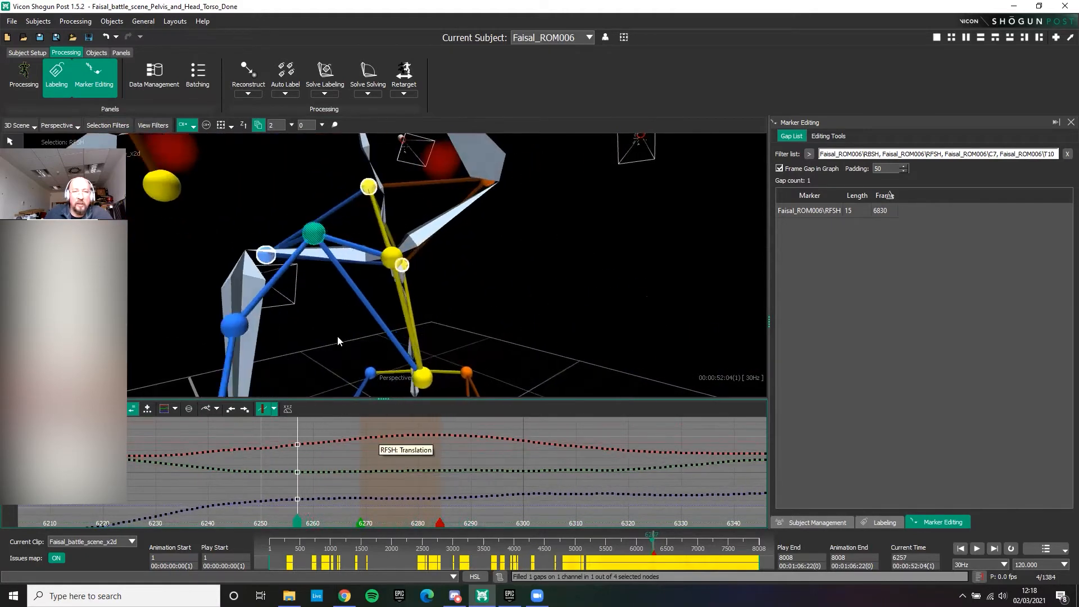
mouse_move(328, 239)
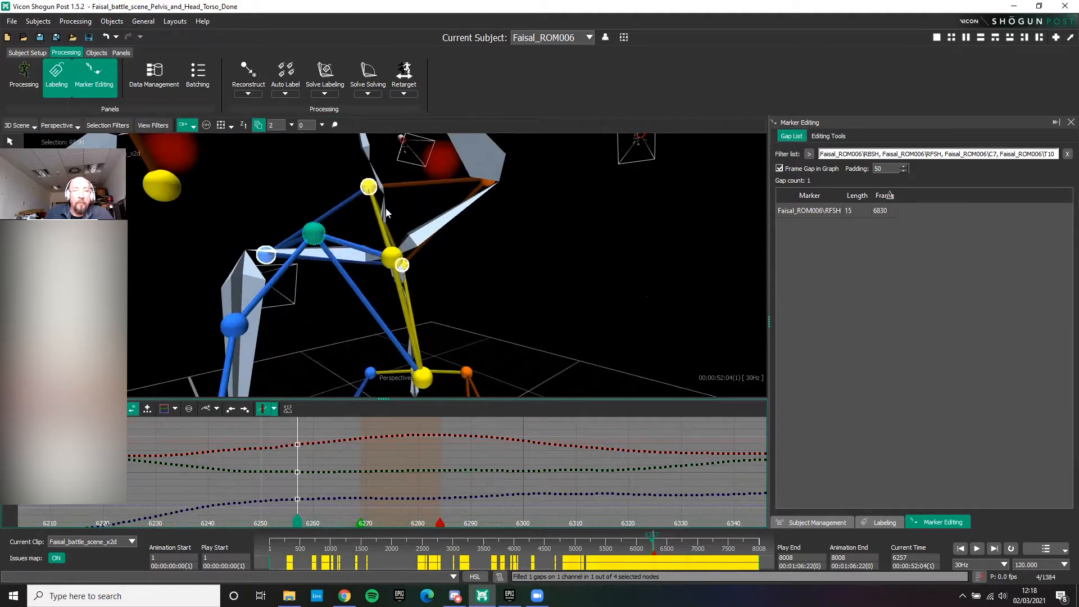
mouse_move(347, 324)
left_mouse_down("alt")
mouse_move(311, 319)
mouse_move(341, 321)
left_mouse_up("alt")
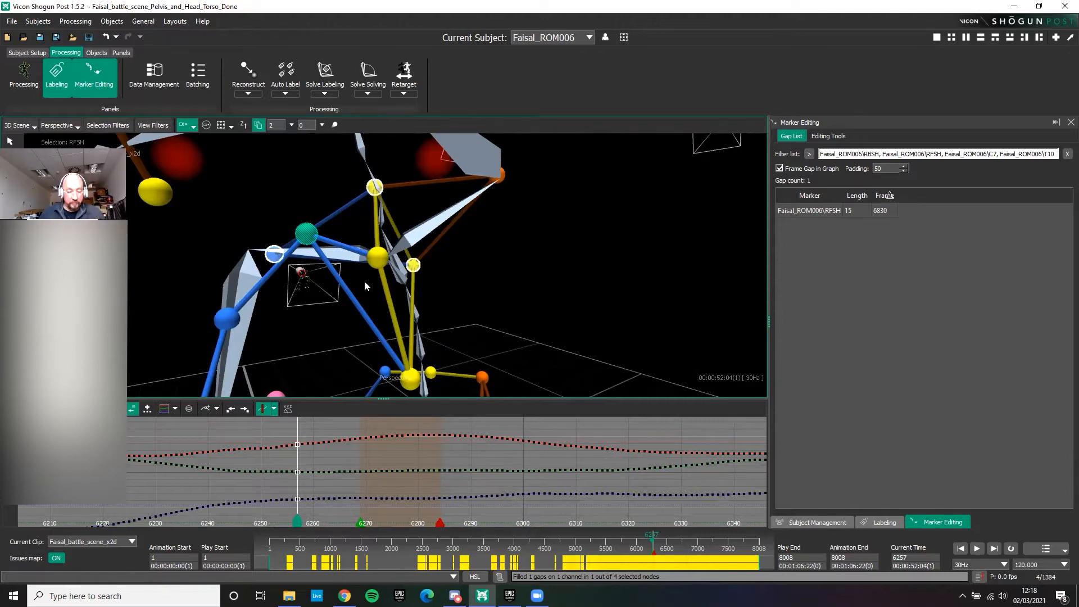
- Find the remaining RFSH gap at frame 6830, fill it from the RBSH, C7 and T10 references, and search for further gaps
left_click_drag(371, 281, 487, 293, "alt")
key("g")
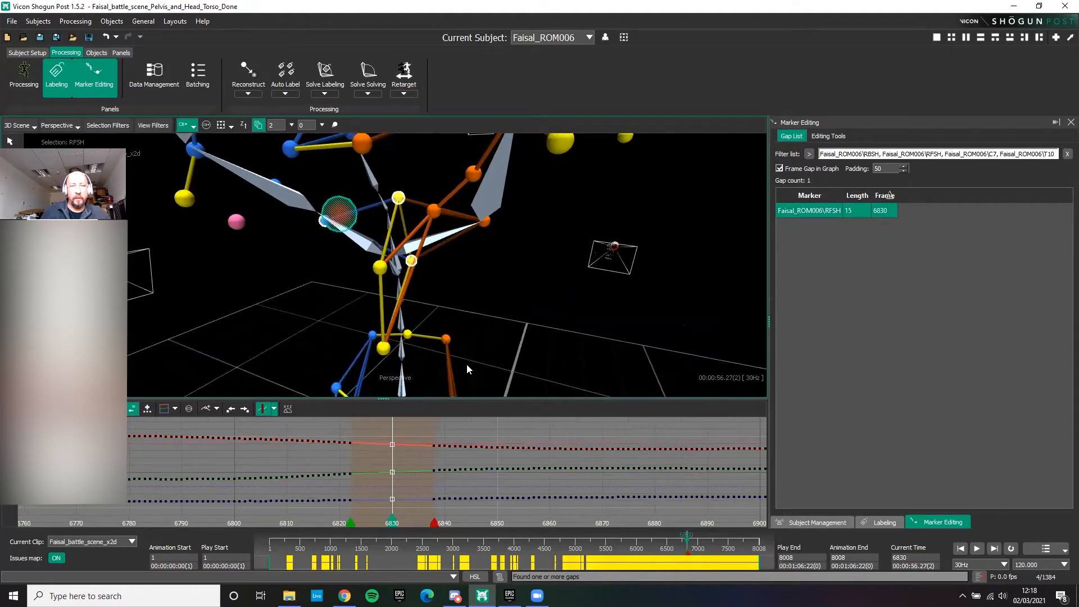
left_click_drag(353, 335, 391, 308, "alt")
key("r")
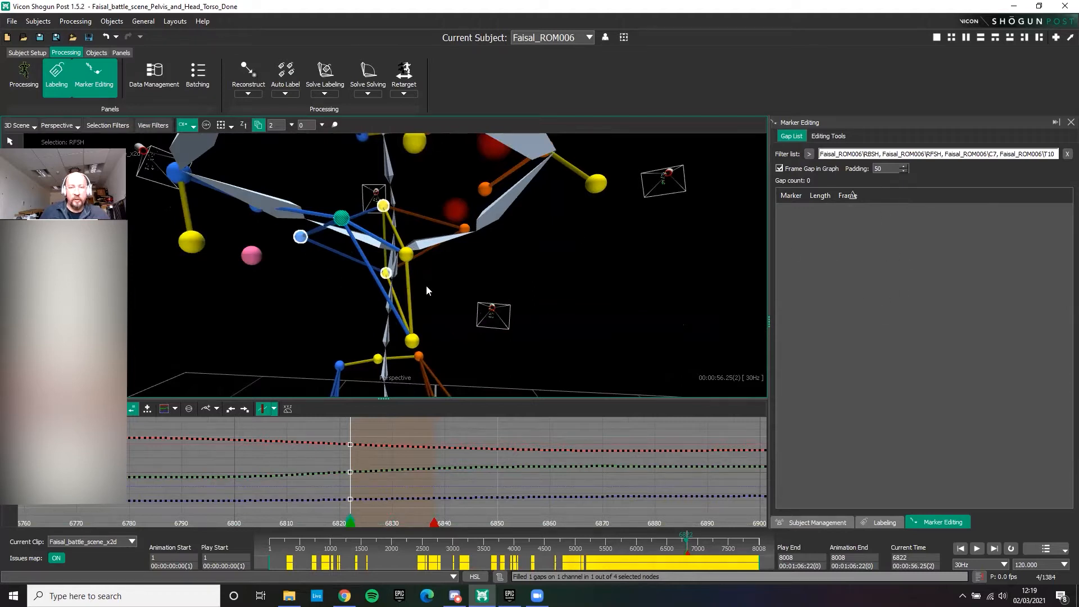
key("g")
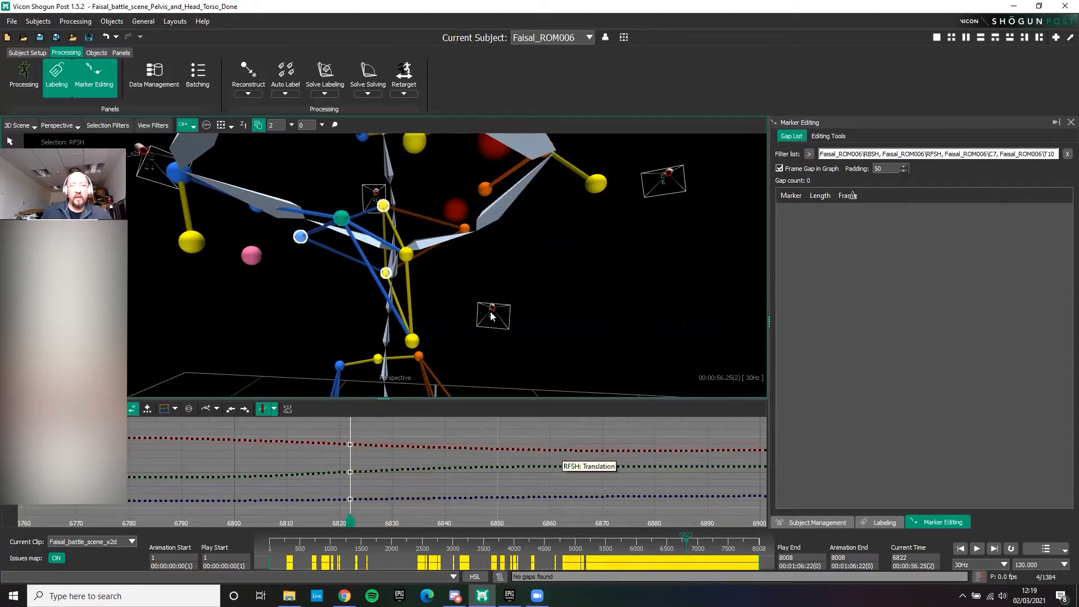
- Select C7, T10 and the two front torso markers, and examine this rigid group relative to the right shoulder and arm
left_click_drag(456, 307, 435, 285, "alt")
left_click_drag(366, 197, 424, 343)
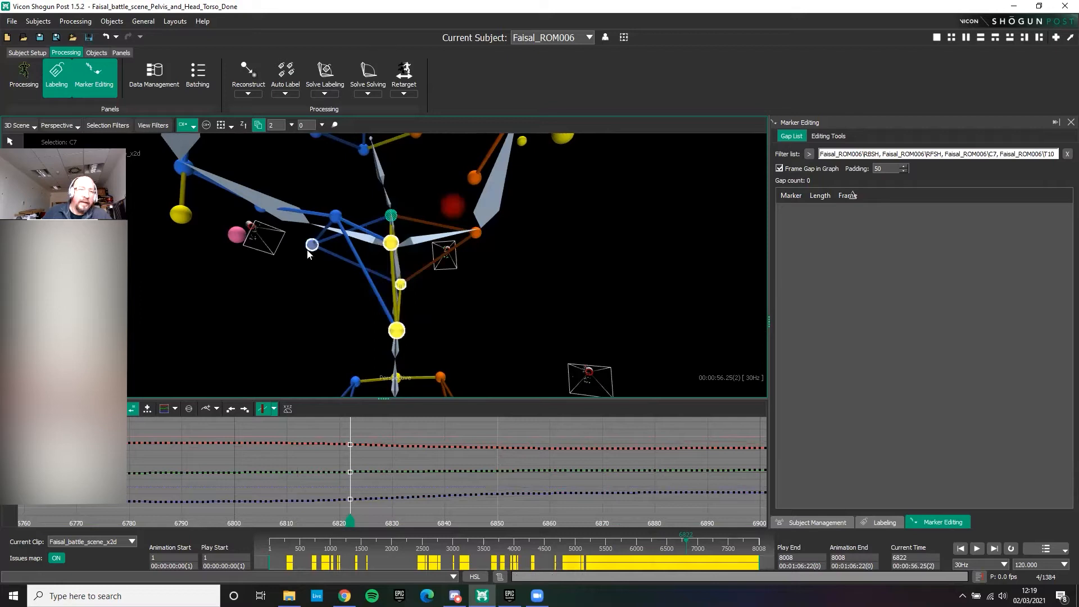
mouse_move(347, 316)
left_mouse_down("alt")
mouse_move(331, 331)
mouse_move(314, 316)
mouse_move(326, 320)
left_mouse_up("alt")
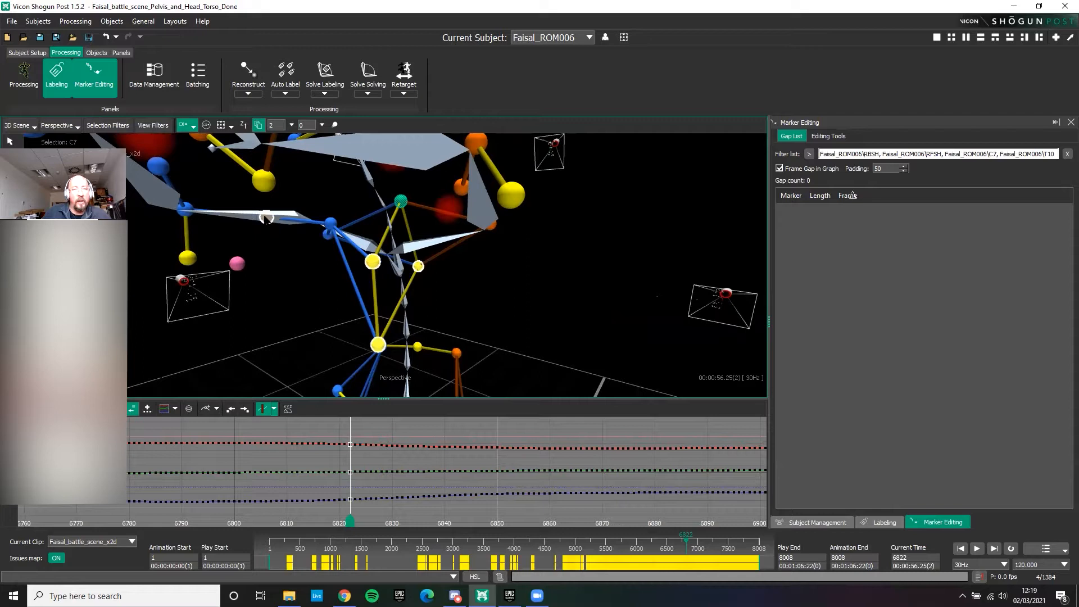
left_click_drag(240, 268, 466, 295, "alt")
left_click_drag(544, 325, 541, 261, "alt")
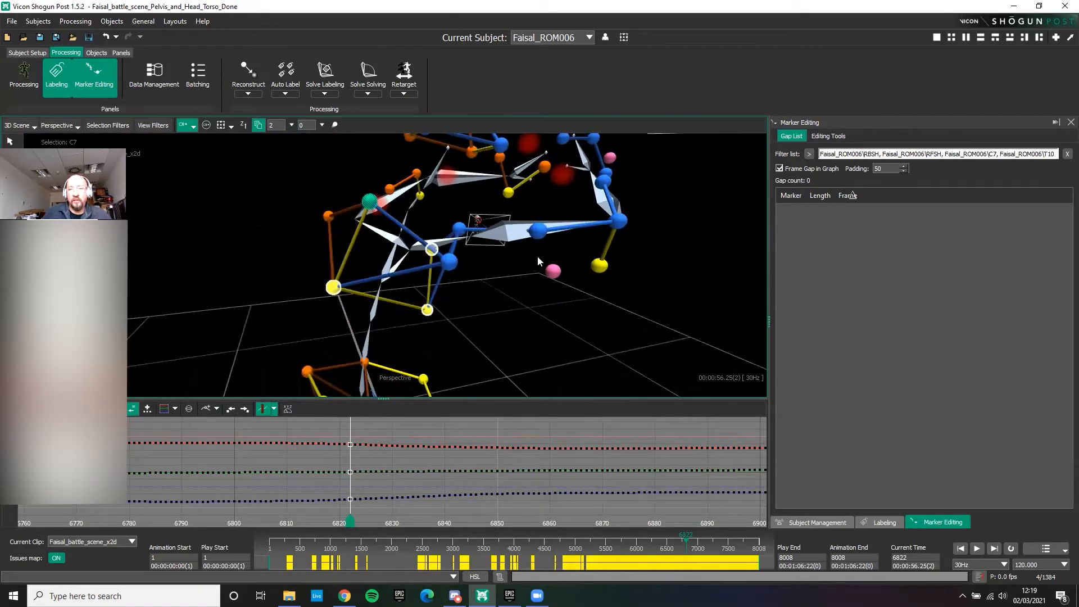
mouse_move(538, 232)
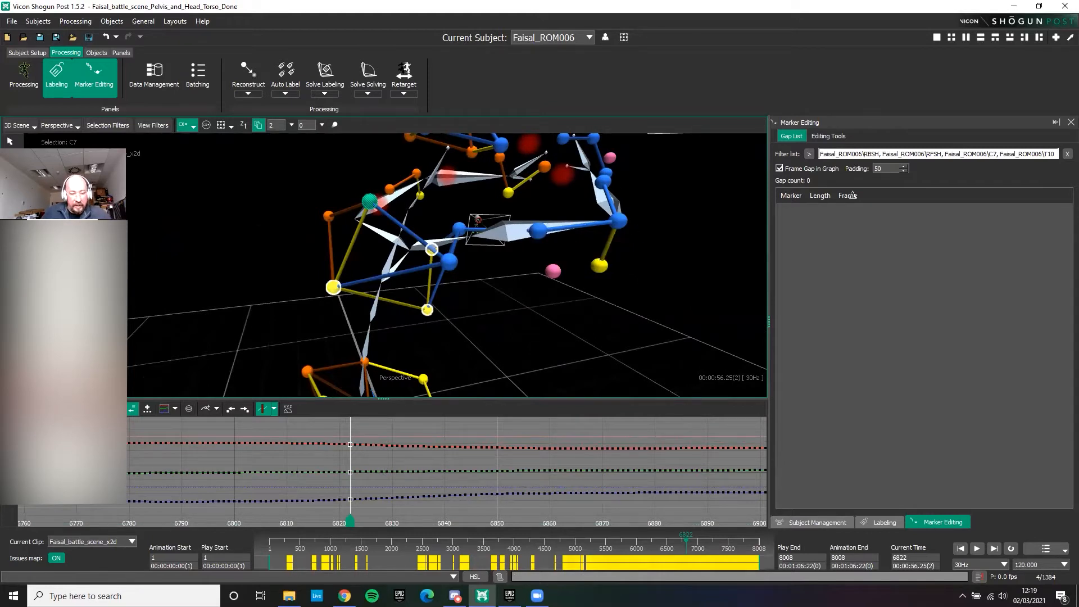
left_click_drag(644, 272, 428, 351, "alt")
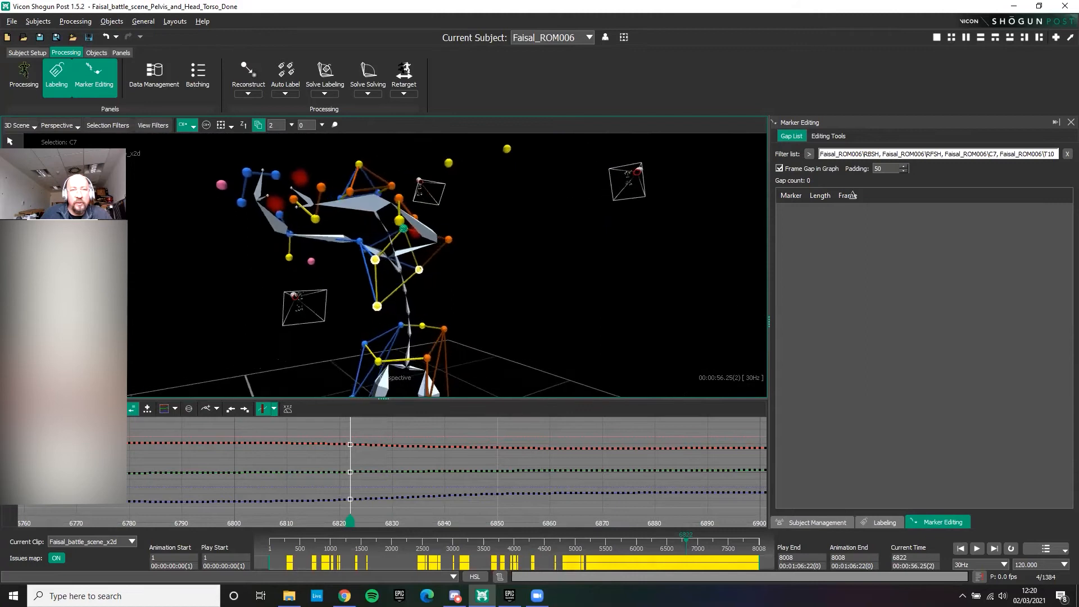
- Select the left toe markers LMT5, LTOE and LMT1 and filter the gap list to them to check for gaps
middle_click_drag(444, 335, 537, 298, "alt")
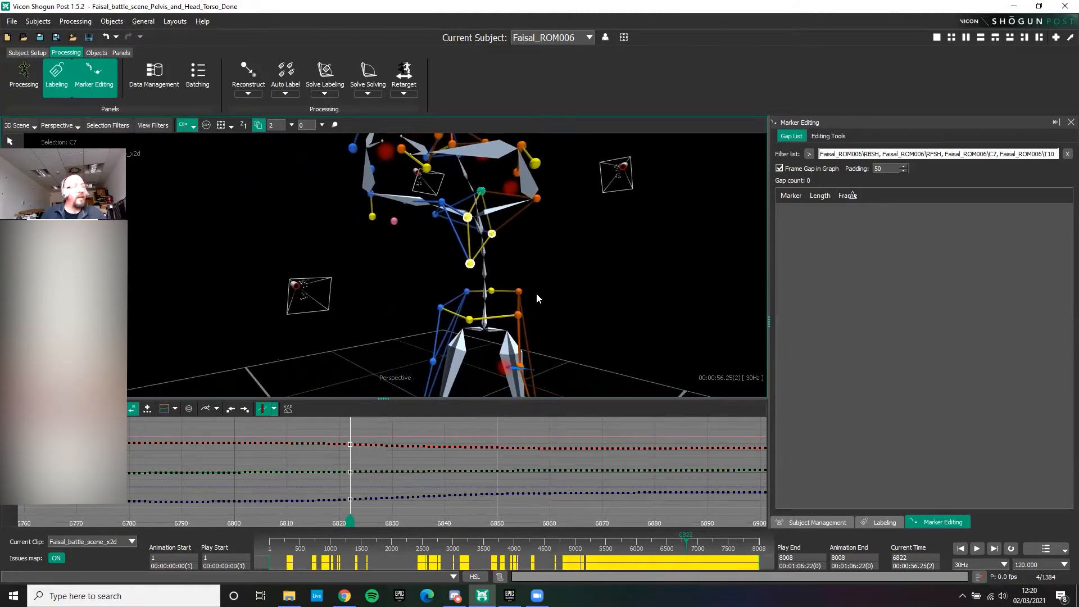
middle_click_drag(537, 324, 513, 167, "alt")
middle_click_drag(512, 234, 510, 235, "alt")
mouse_move(548, 323)
left_mouse_down("alt")
mouse_move(453, 323)
mouse_move(534, 324)
left_mouse_up("alt")
right_click_drag(534, 313, 543, 336, "alt")
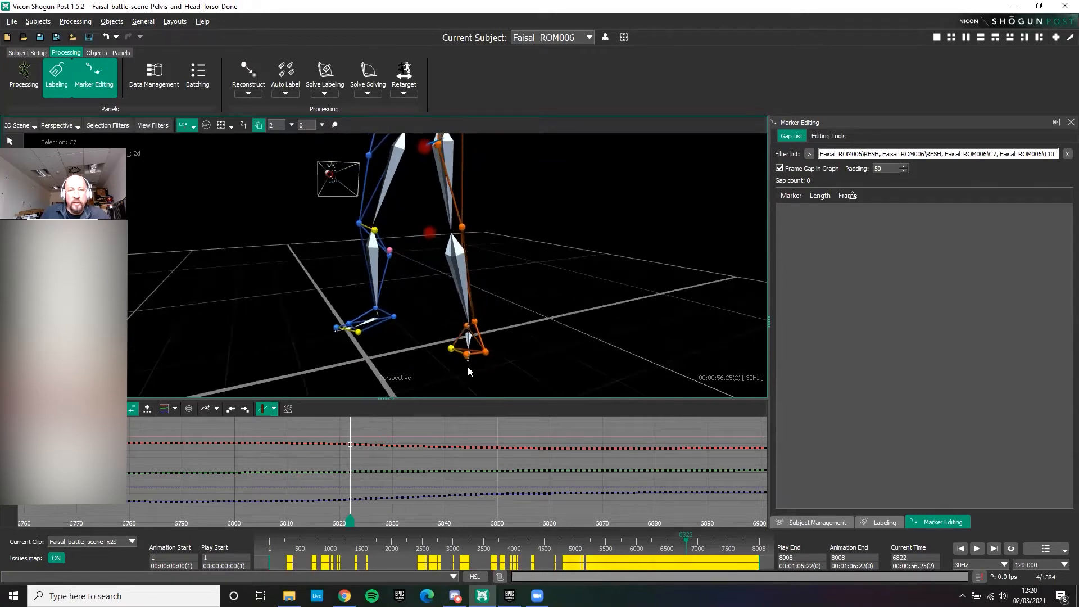
left_click_drag(535, 382, 453, 360, "alt")
left_click_drag(376, 311, 424, 344)
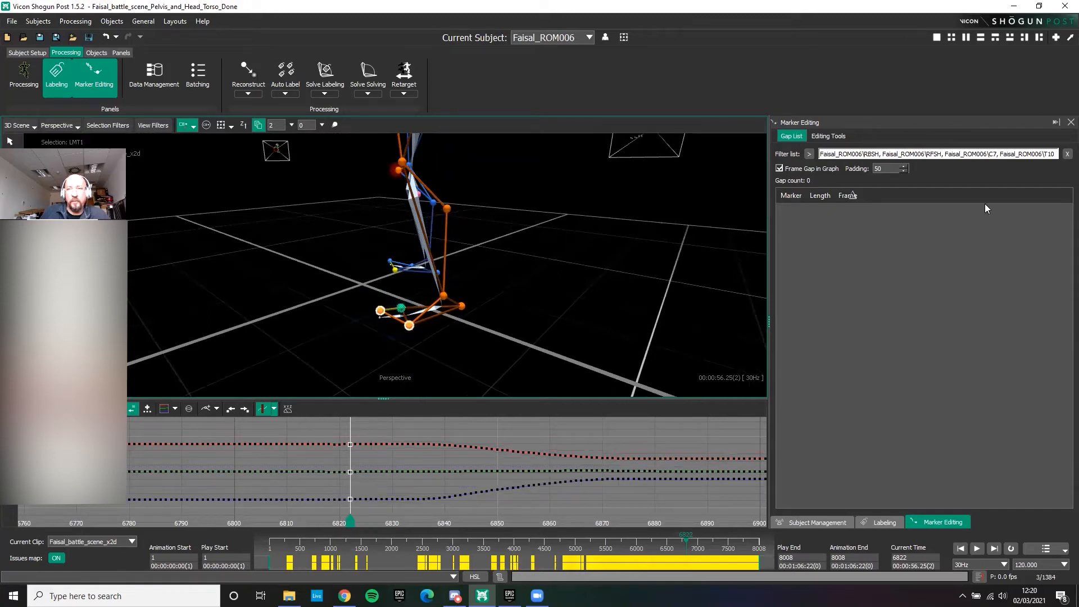
left_click(1065, 155)
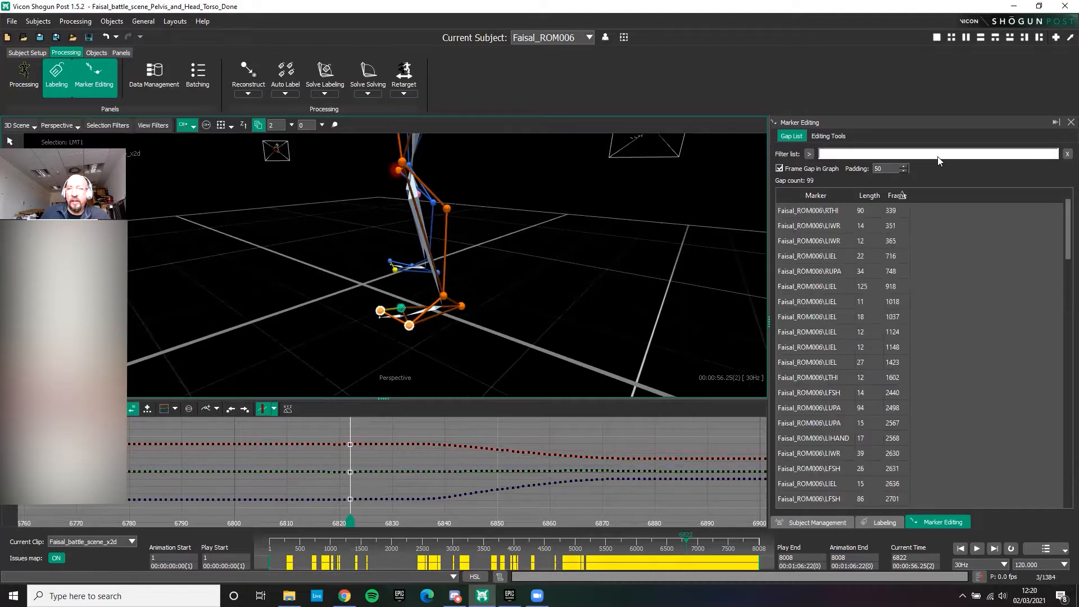
left_click(809, 156)
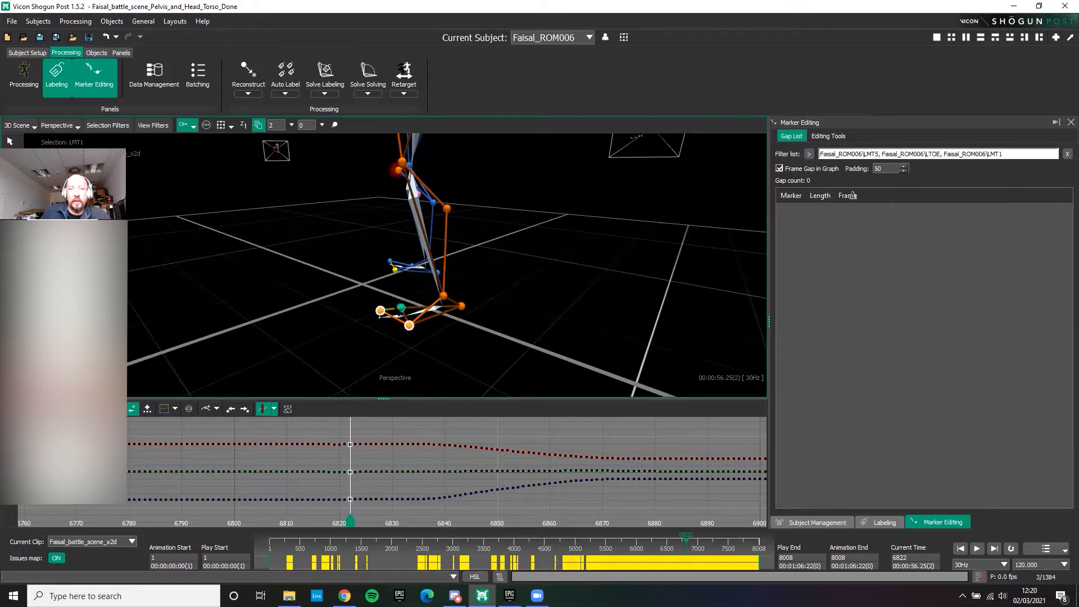
- Select the left foot markers LMT5, LMT1, LHEL and LANK and replace the gap list filter with them
left_click_drag(396, 293, 481, 347)
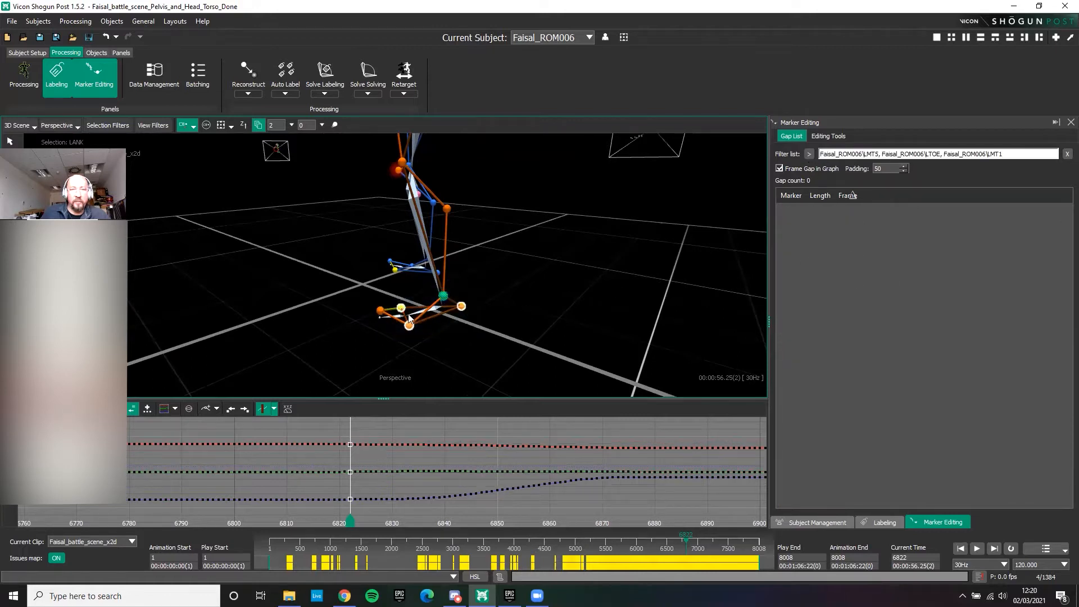
left_click(1067, 154)
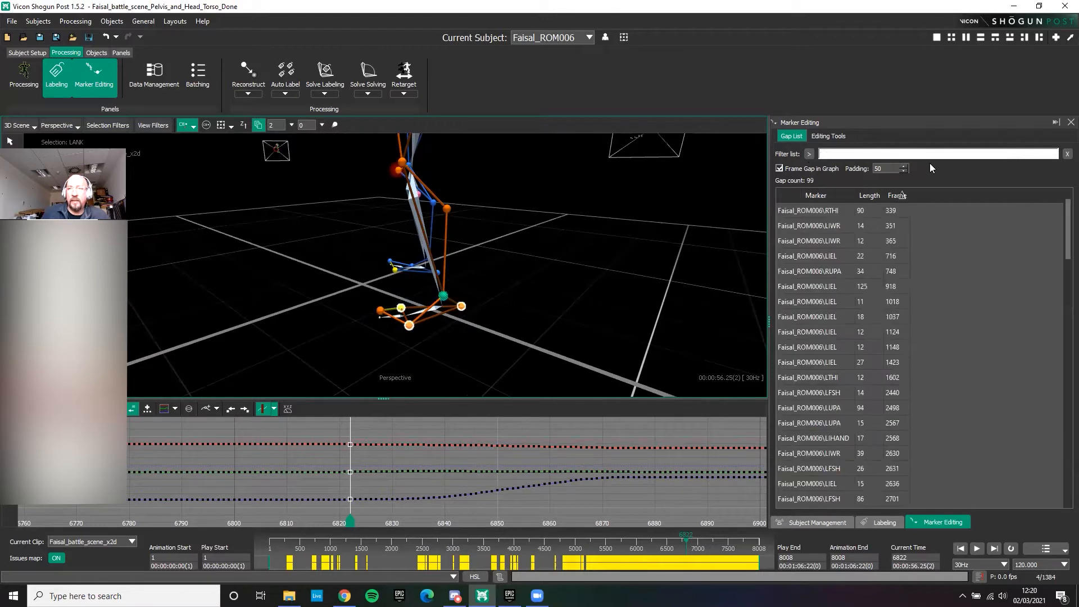
left_click(809, 154)
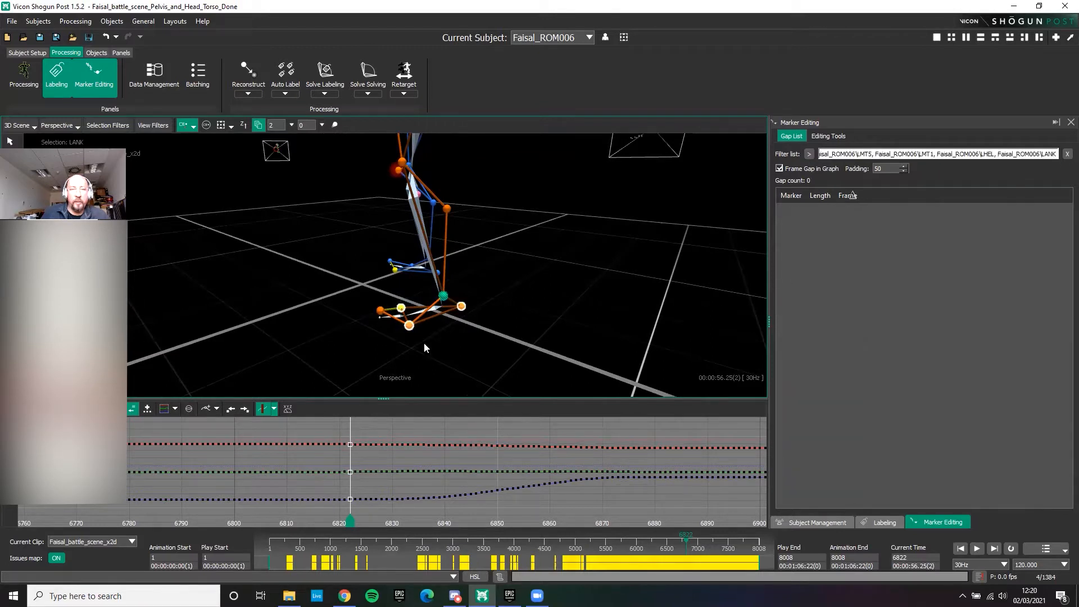
- Select all five right foot markers, including RTOE, RMT5, RHEL and RANK, and filter the gap list to them
left_click_drag(463, 341, 527, 345, "alt")
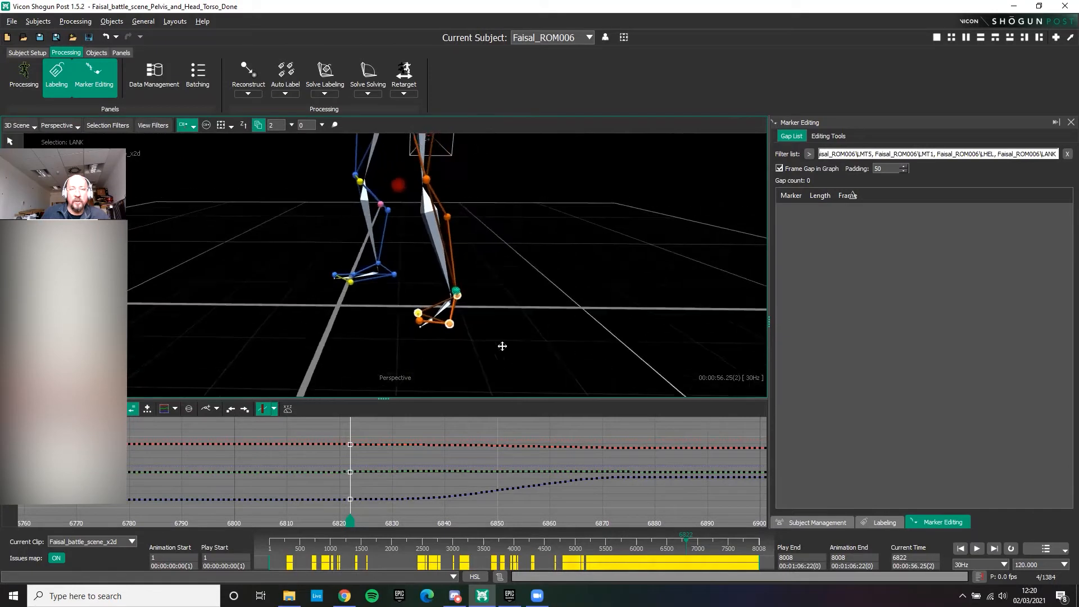
left_click_drag(428, 344, 362, 315, "alt")
left_click_drag(292, 255, 389, 318)
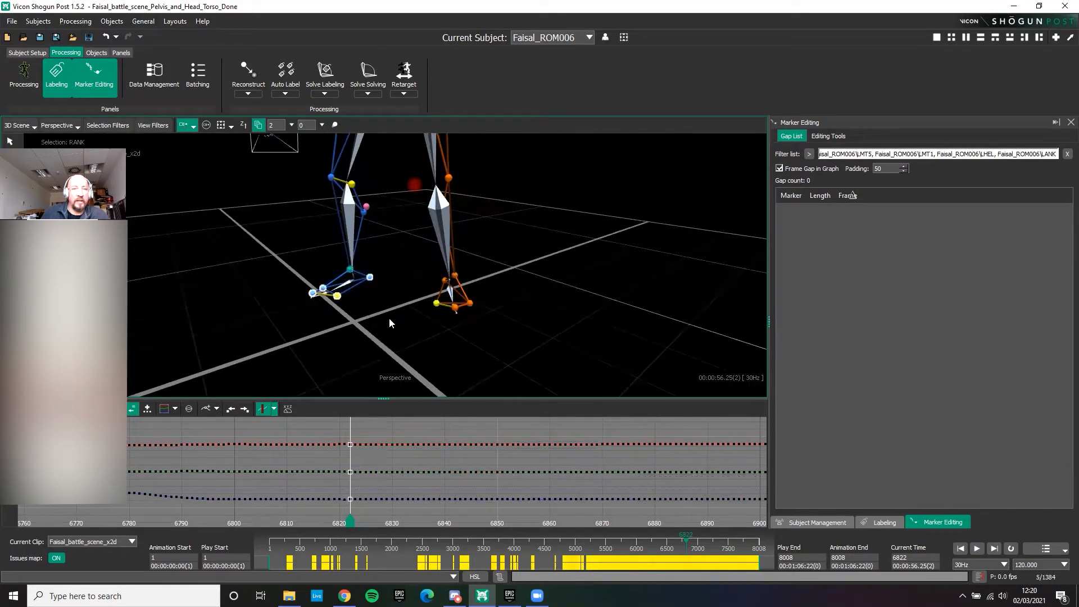
left_click(1067, 154)
left_click(809, 154)
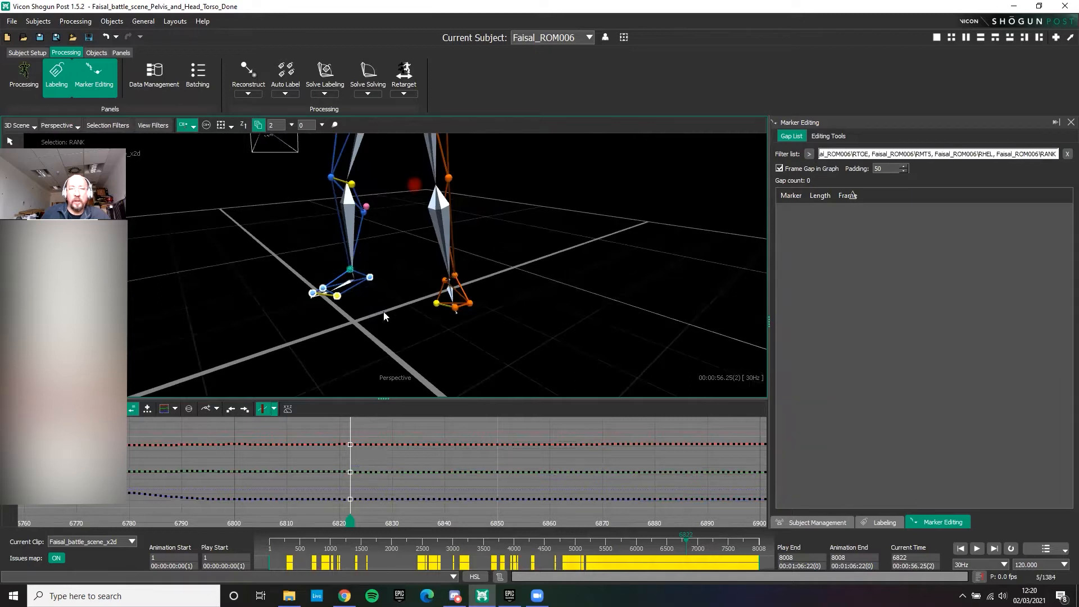
- Reselect the right foot markers from a new angle and reapply them as the gap list filter
left_click_drag(425, 360, 339, 361, "alt")
left_click_drag(316, 243, 337, 281)
left_click_drag(312, 251, 419, 297)
left_click(1067, 154)
left_click(809, 154)
left_click_drag(395, 318, 515, 305, "alt")
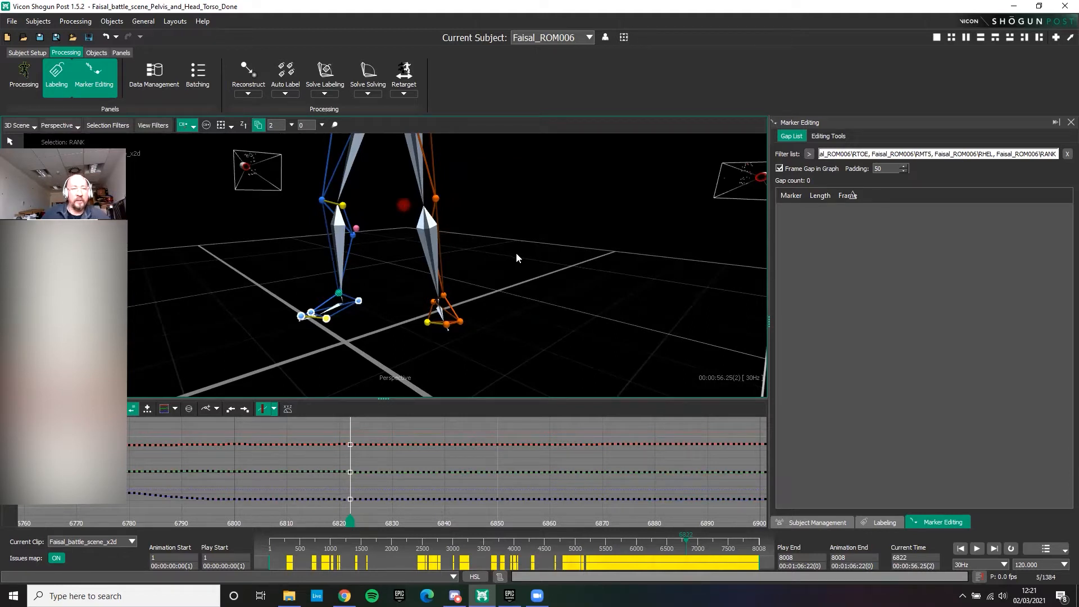
- Return to the start of the clip and select the left lower leg markers LKNI, LKNE, LSHN and LANK
left_click(546, 273)
mouse_move(546, 302)
left_mouse_down("alt")
mouse_move(520, 306)
mouse_move(530, 307)
left_mouse_up("alt")
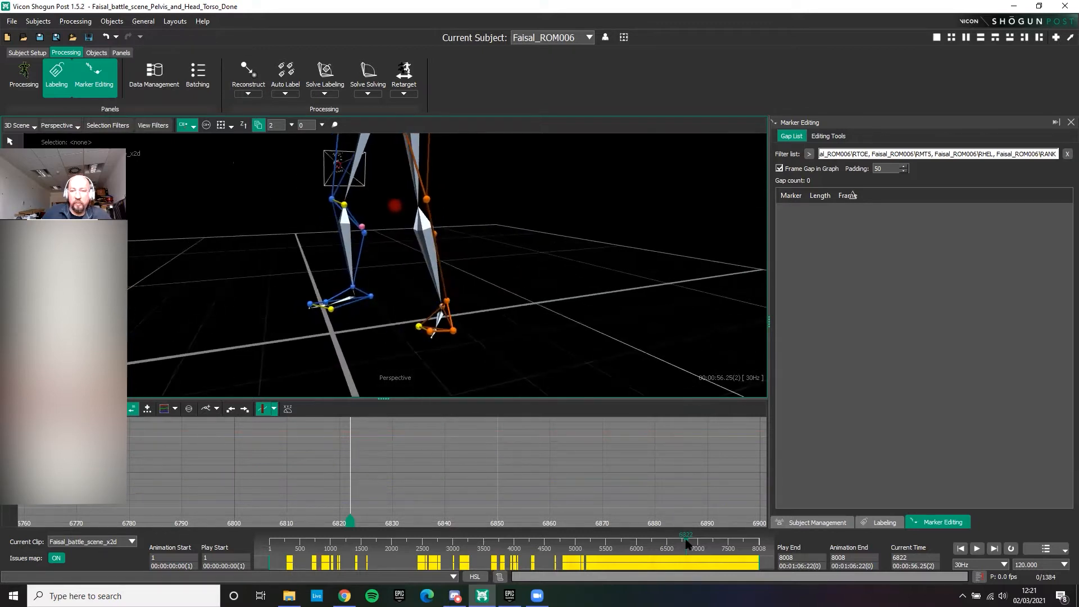
left_click_drag(686, 544, 229, 545)
left_click_drag(453, 303, 500, 279, "alt")
left_click(445, 214)
left_click(493, 209, "ctrl")
mouse_move(616, 299)
left_mouse_down("alt")
mouse_move(554, 303)
mouse_move(376, 246)
left_mouse_up("alt")
left_click(376, 242, "ctrl")
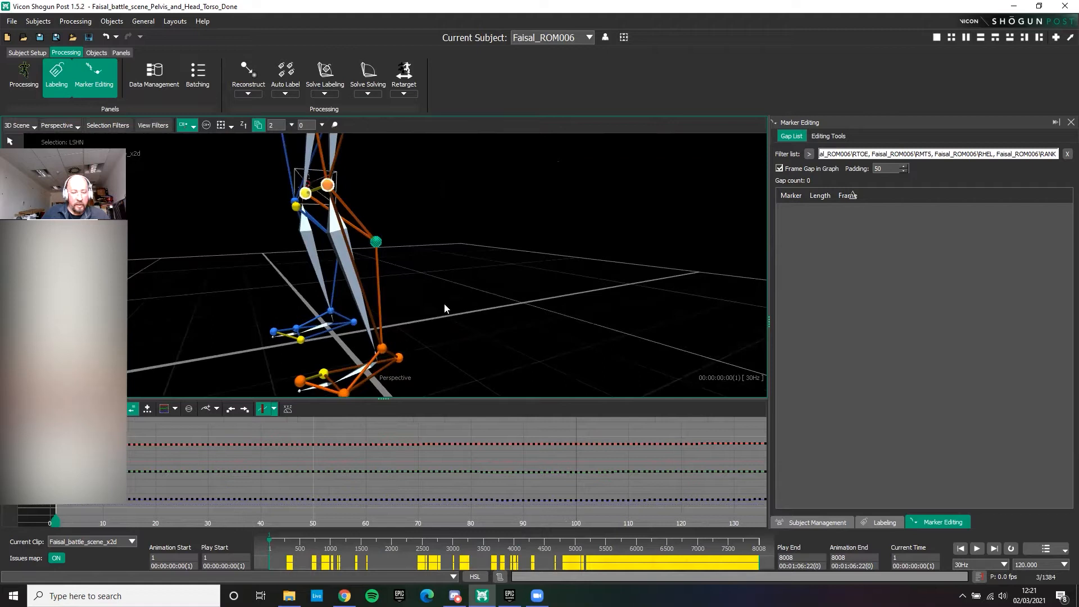
left_click(382, 349, "ctrl")
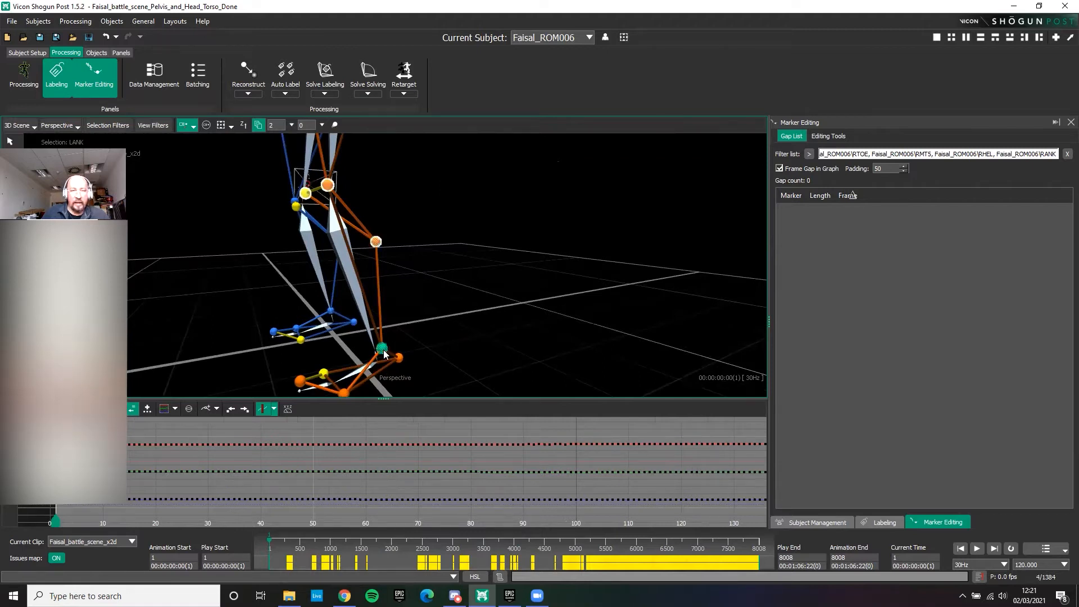
- Replace the gap list filter with the selected left lower leg markers and widen the list's marker column
left_click_drag(458, 336, 653, 240, "alt")
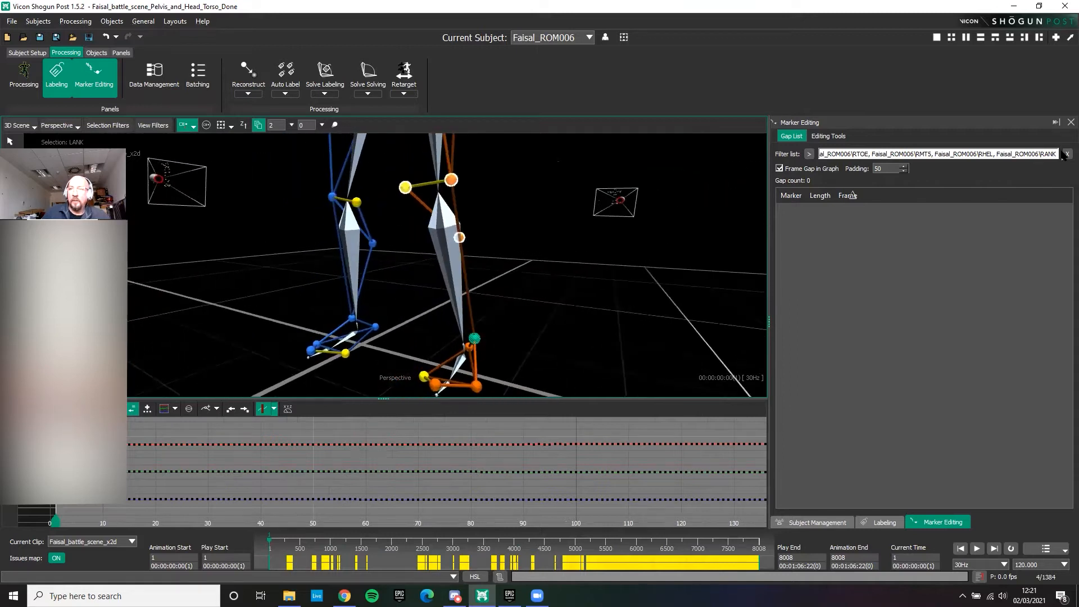
left_click(1065, 155)
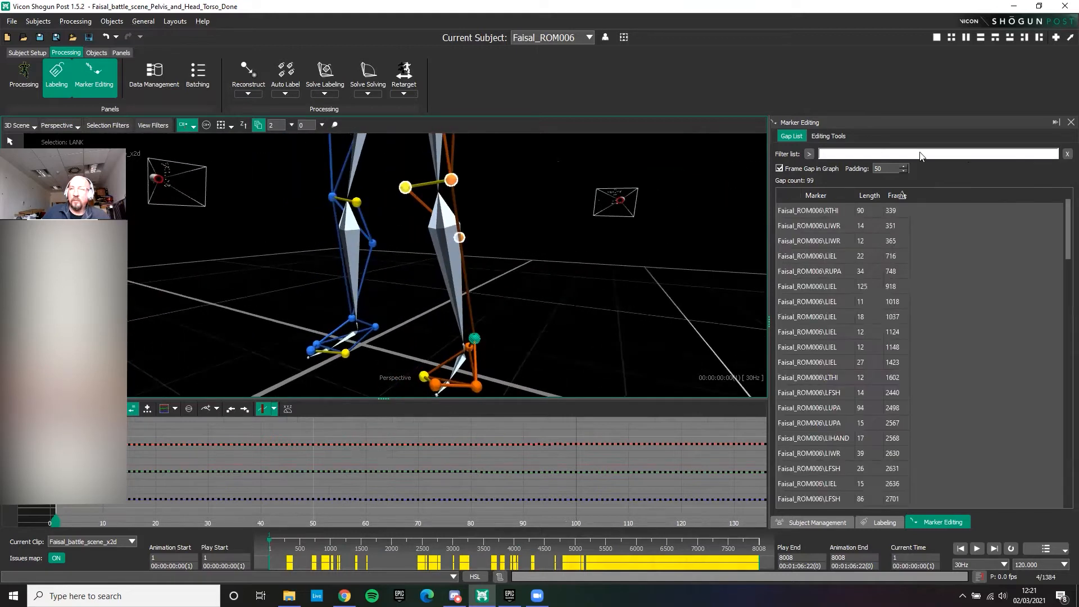
left_click(809, 154)
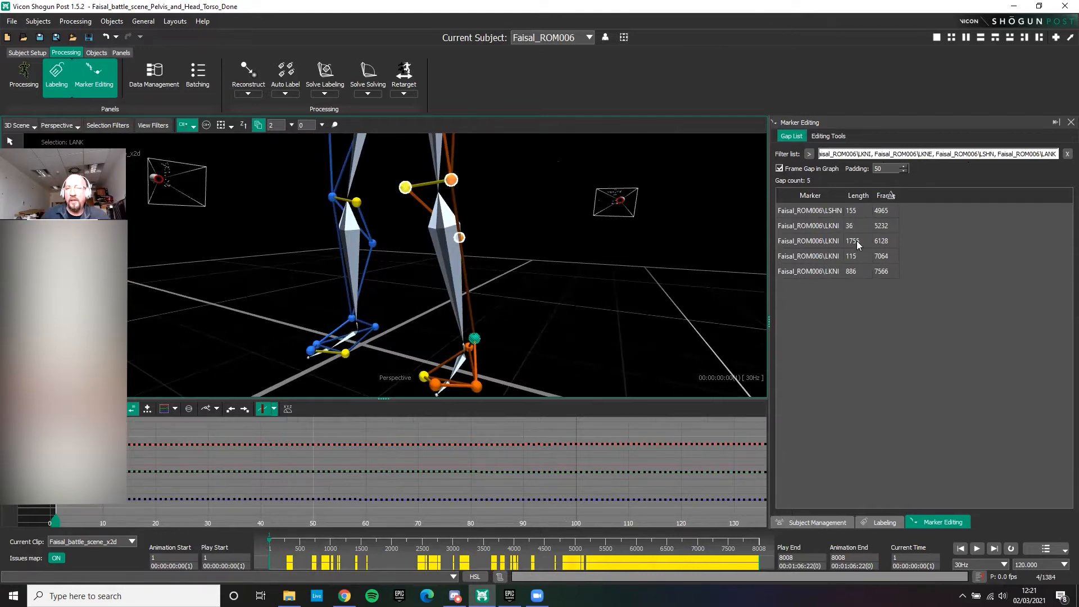
left_click_drag(846, 196, 862, 196)
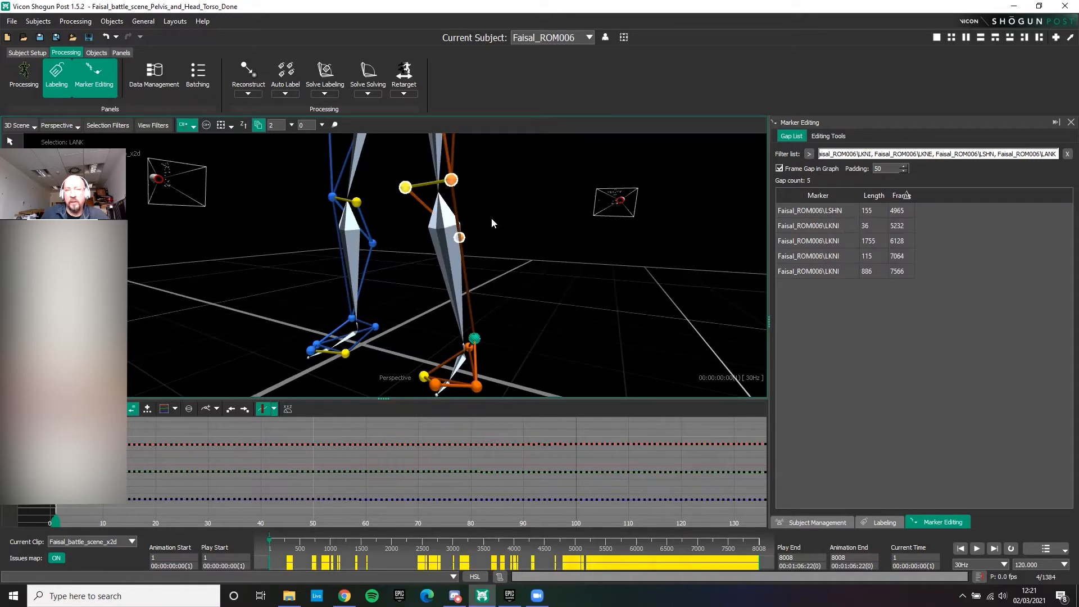
left_click_drag(519, 304, 760, 255, "alt")
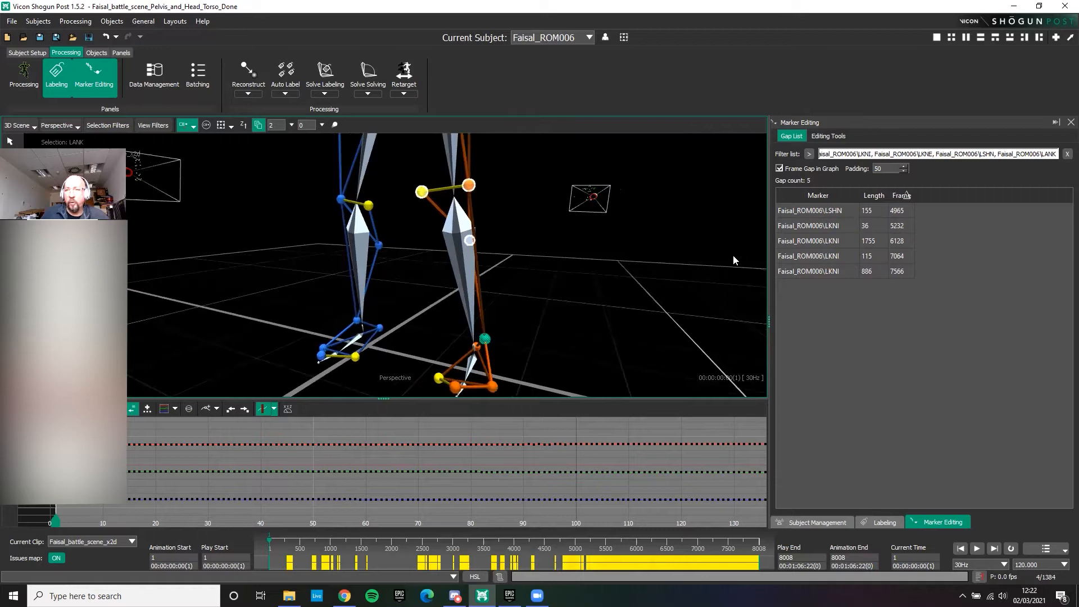
left_click_drag(586, 257, 536, 291, "alt")
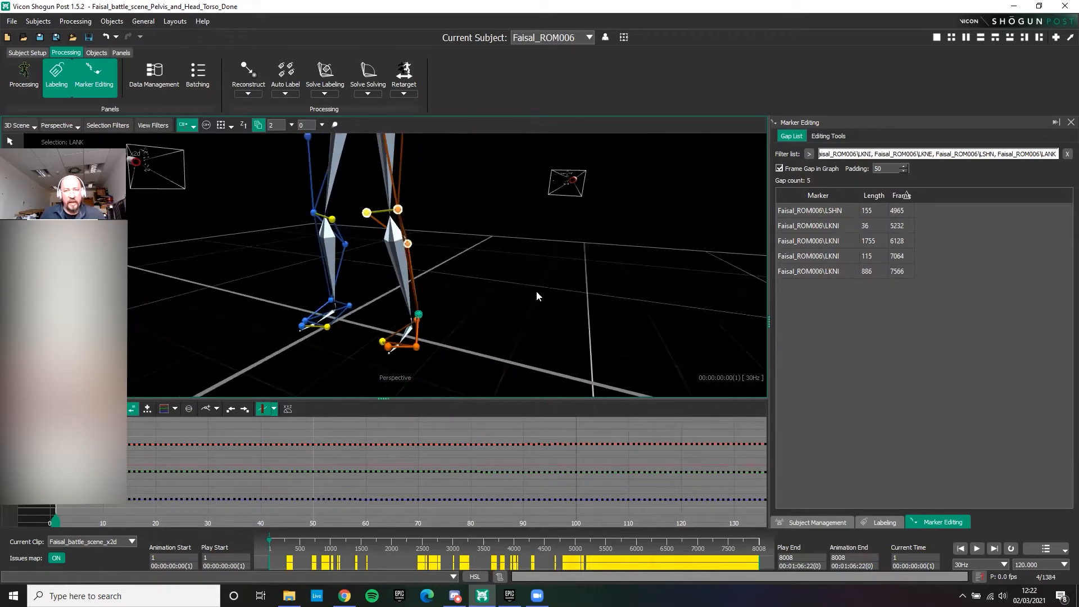
- Go to the LSHN gap at frame 4965 and rigid-fill it from the other selected left leg markers
key("g")
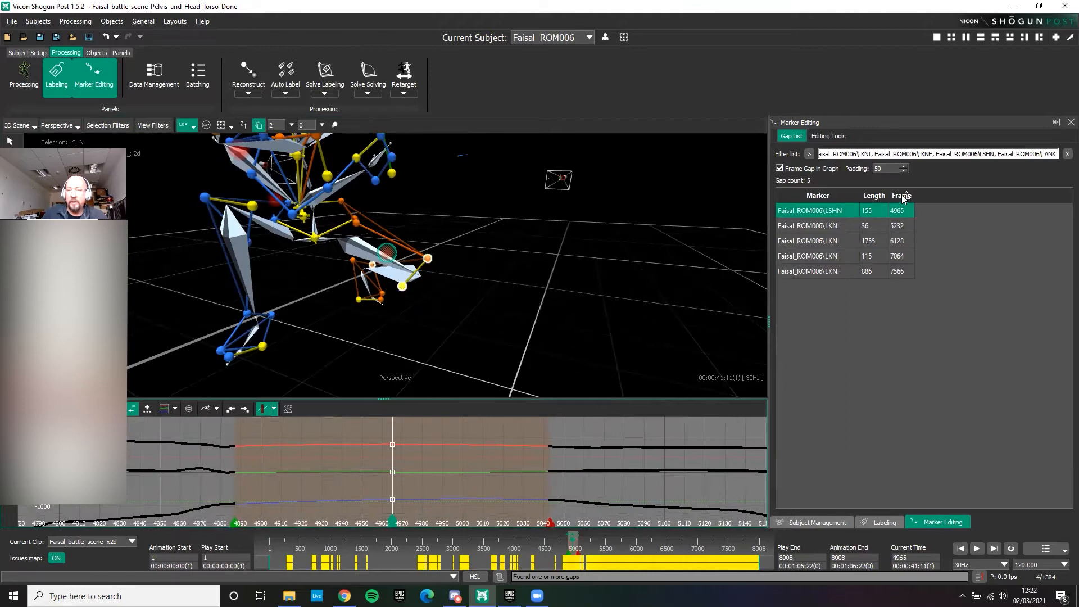
left_click_drag(507, 295, 436, 288, "alt")
middle_click_drag(453, 283, 411, 284)
key("r")
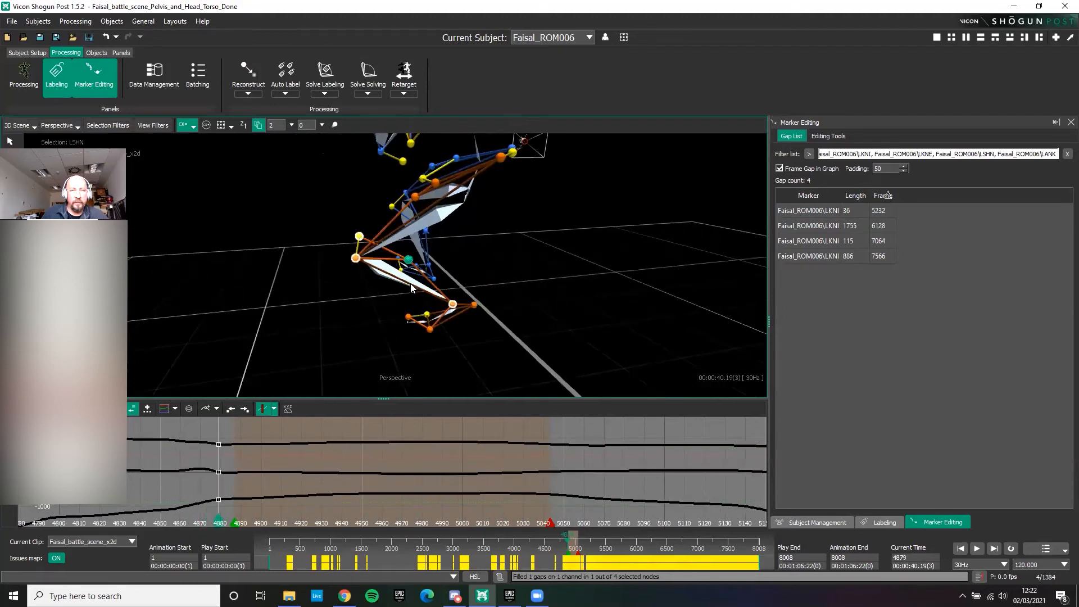
- Examine the LSHN translation curves frame by frame just before the filled gap, around frame 4878
right_click_drag(220, 473, 301, 470, "alt")
middle_click_drag(273, 470, 412, 450, "alt")
right_click_drag(412, 450, 685, 497, "alt")
key("Left")
key("Left")
key("Left")
key("Left")
key("Left")
key("Left")
key("Left")
key("Right")
key("Right")
key("Right")
key("Right")
key("Right")
key("Right")
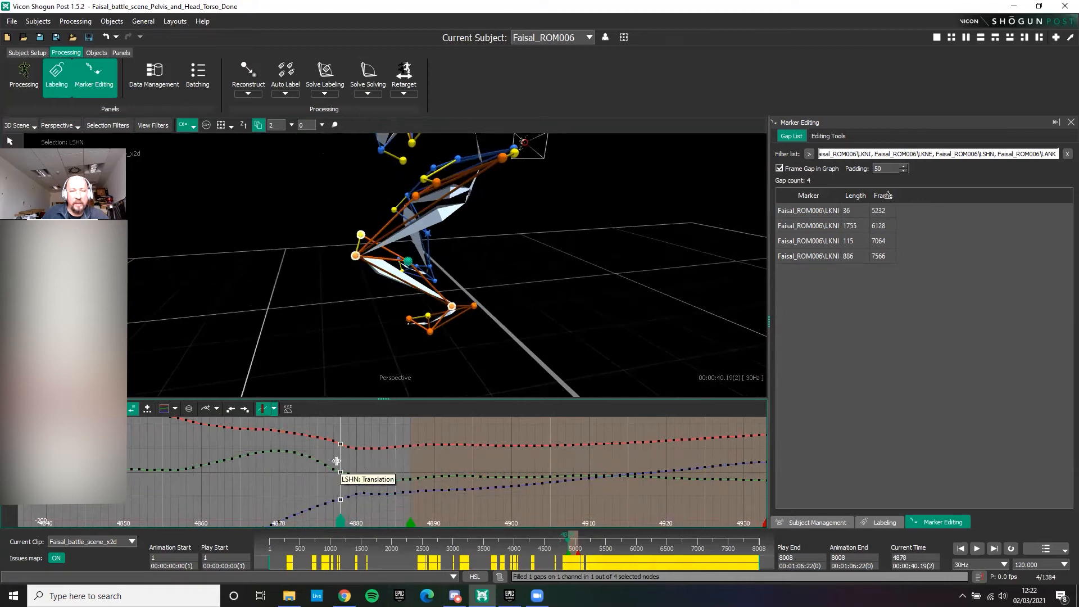
- Delete the LSHN keys from about frame 4877 to 4886 and refill that range from the rigid reference markers
left_click_drag(330, 429, 403, 435)
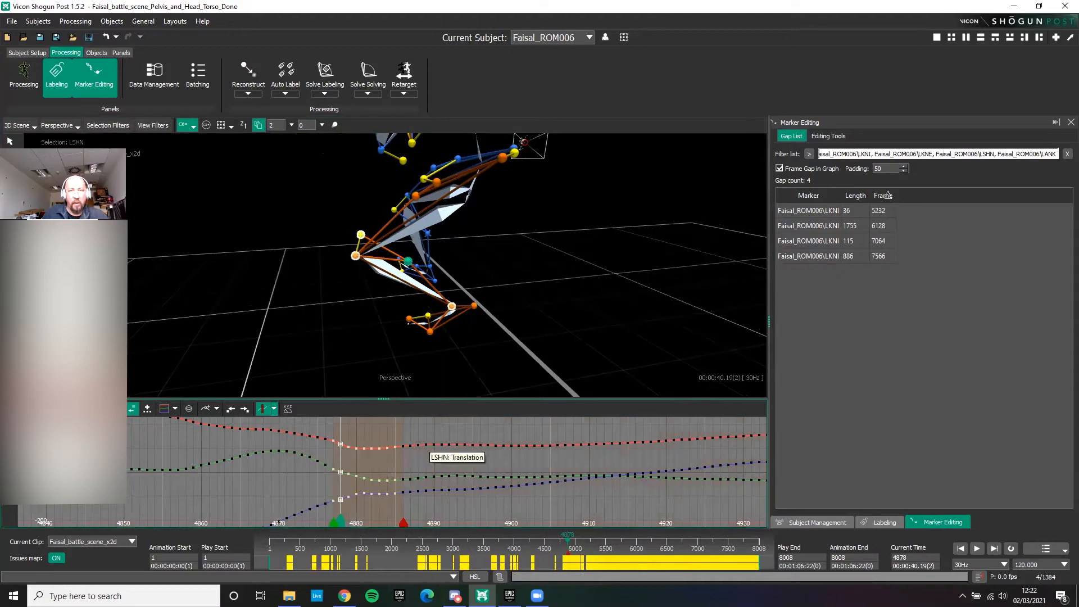
key("Delete")
left_click_drag(429, 289, 432, 294)
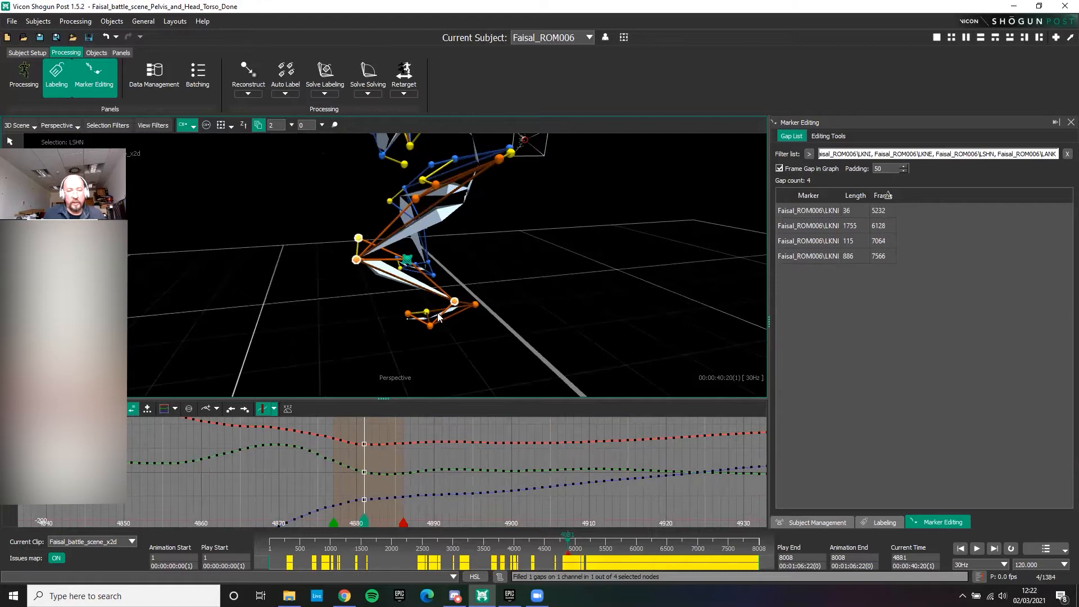
mouse_move(538, 284)
left_mouse_down("alt")
mouse_move(458, 276)
mouse_move(535, 285)
mouse_move(521, 279)
left_mouse_up("alt")
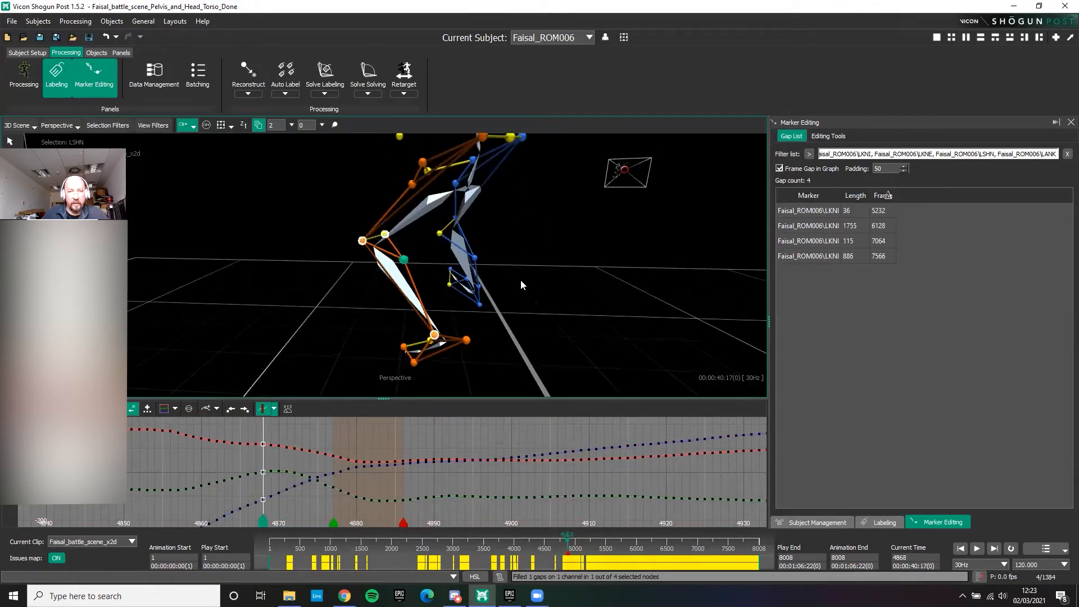
- Go to the LKNI gap at frame 5232 and examine the knee marker's motion back through the frames before it
key("g")
left_click_drag(463, 303, 352, 325, "alt")
key("Left")
key("Left")
key("Left")
key("Left")
key("Left")
key("Left")
key("Left")
key("Left")
key("Left")
key("Left")
key("Left")
key("Left")
key("Left")
key("Left")
key("Left")
key("Left")
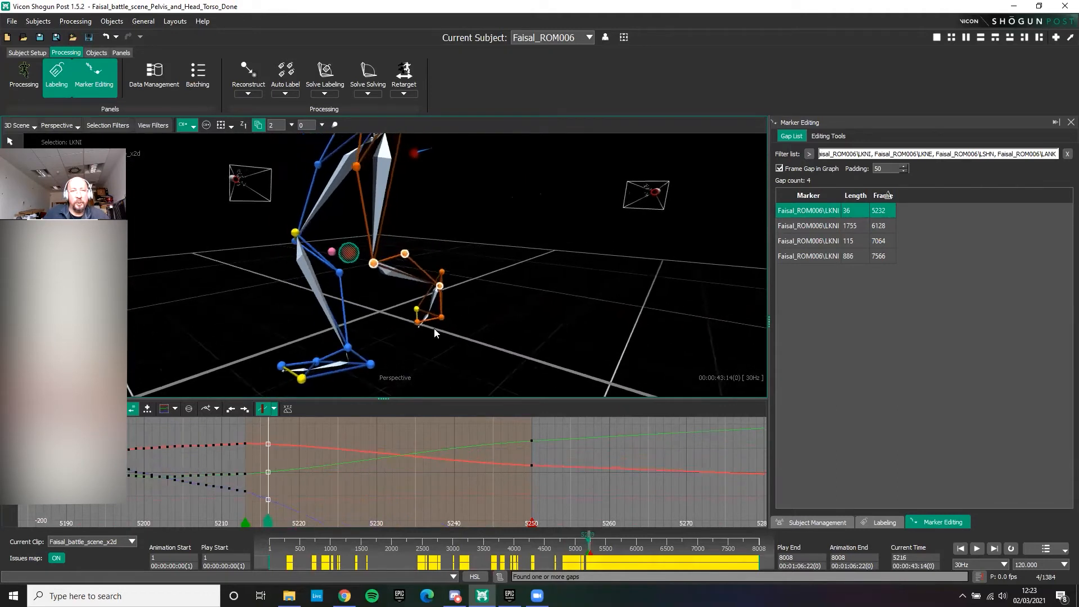
key("Left")
key("Left")
key("Left")
key("Left")
key("Left")
key("Left")
key("Left")
key("Left")
key("Left")
key("Left")
key("Left")
key("Left")
key("Left")
key("Left")
key("Left")
key("Left")
key("Left")
key("Left")
key("Left")
key("Left")
key("Left")
key("Left")
key("Left")
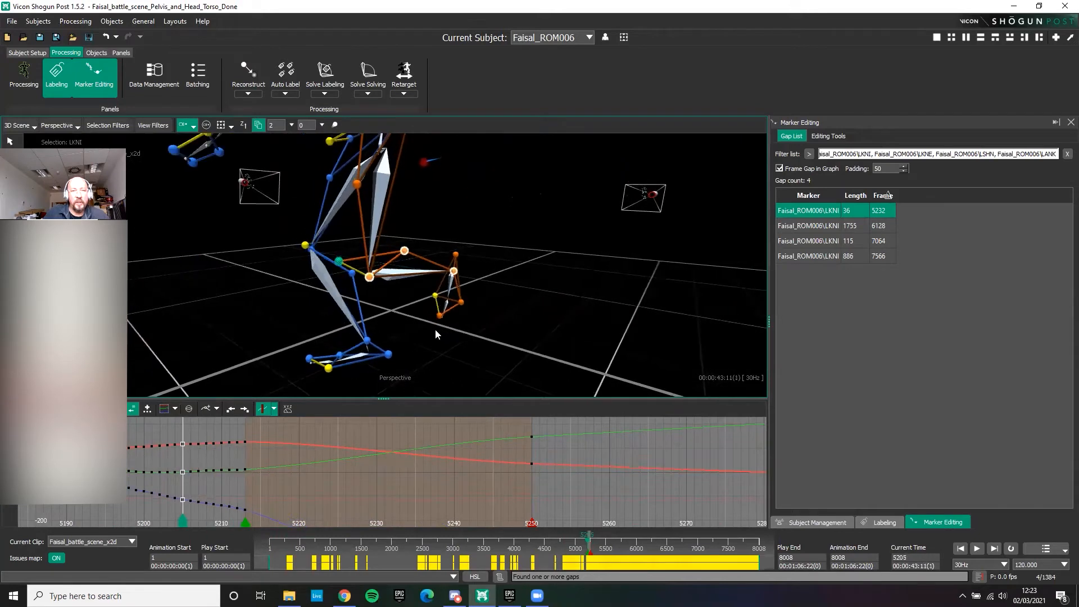
key("Left")
key("Left")
key("Left")
key("Left")
key("Left")
key("Left")
key("Left")
key("Left")
key("Left")
key("Left")
key("Left")
key("Left")
left_click_drag(332, 339, 443, 327, "alt")
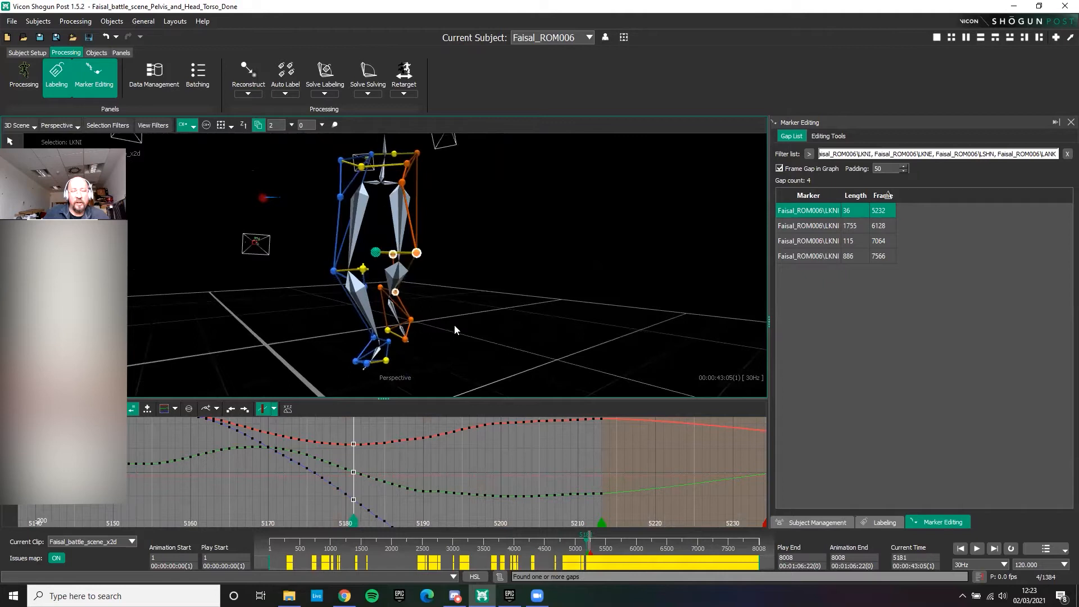
- Examine the LKNI marker's motion frame by frame from frame 5181 towards the gap, viewing the left knee from several angles
key("Right")
key("Right")
key("Right")
key("Right")
key("Right")
key("Right")
key("Right")
key("Right")
key("Right")
key("Right")
key("Right")
key("Right")
key("Right")
key("Right")
key("Right")
key("Right")
key("Right")
key("Right")
key("Right")
left_click_drag(509, 302, 461, 322, "alt")
key("Right")
key("Right")
key("Right")
key("Right")
key("Right")
key("Right")
key("Right")
key("Right")
key("Right")
key("Right")
key("Right")
key("Right")
key("Right")
key("Right")
key("Right")
key("Right")
key("Right")
key("Right")
key("Right")
key("Right")
left_click_drag(401, 306, 371, 315, "alt")
- Step back through the frames before the LKNI gap and examine the knee marker's position around frame 5194
key("Left")
key("Left")
key("Left")
key("Left")
key("Left")
key("Left")
key("Left")
key("Left")
key("Left")
key("Left")
key("Left")
key("Left")
key("Left")
key("Left")
key("Left")
key("Left")
key("Left")
key("Left")
key("Left")
key("Left")
key("Left")
key("Left")
key("Left")
key("Left")
key("Left")
key("Left")
key("Left")
key("Left")
key("Left")
key("Left")
key("Left")
key("Left")
mouse_move(383, 324)
left_mouse_down("alt")
mouse_move(349, 307)
mouse_move(399, 312)
mouse_move(386, 313)
left_mouse_up("alt")
key("Right")
key("Right")
key("Right")
key("Right")
key("Left")
key("Left")
key("Left")
key("Left")
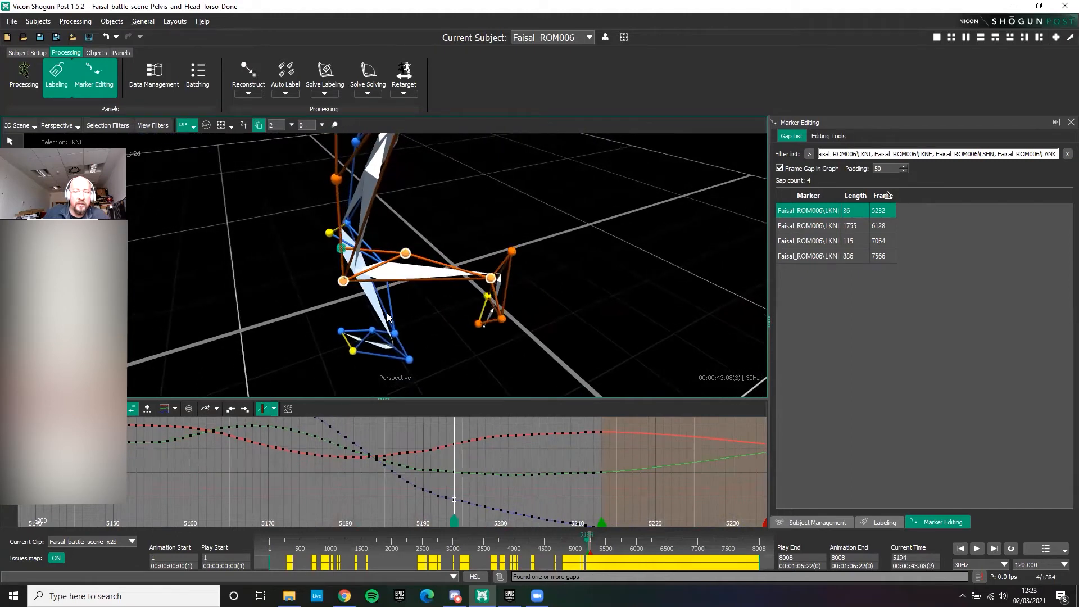
- Go to the end of the LKNI gap and compare the knee marker at frame 5250 with the frames just before it
middle_click_drag(387, 312, 416, 374)
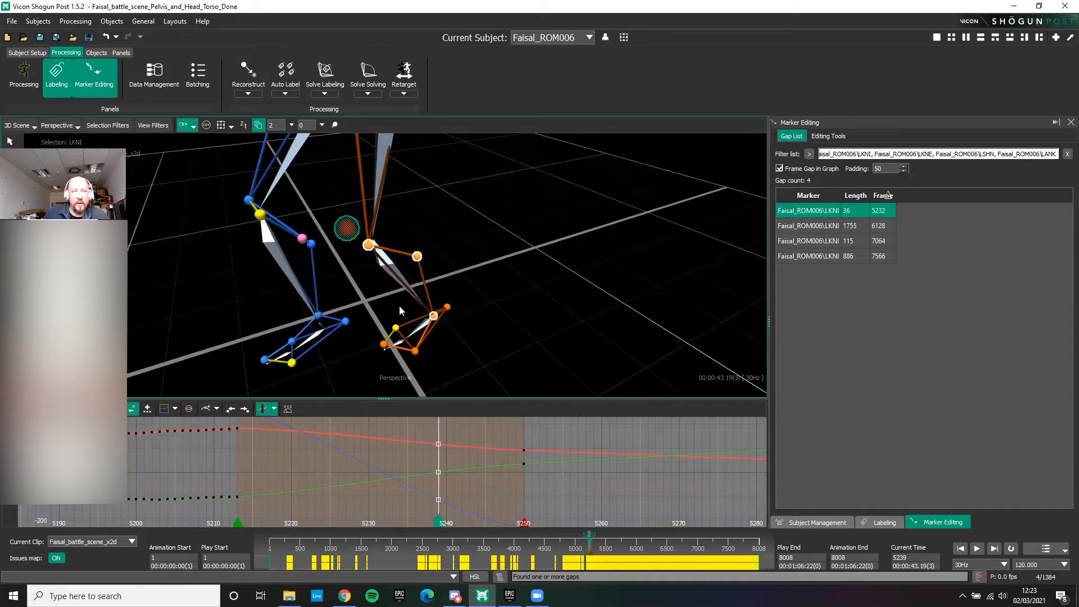
middle_click_drag(462, 316, 488, 321)
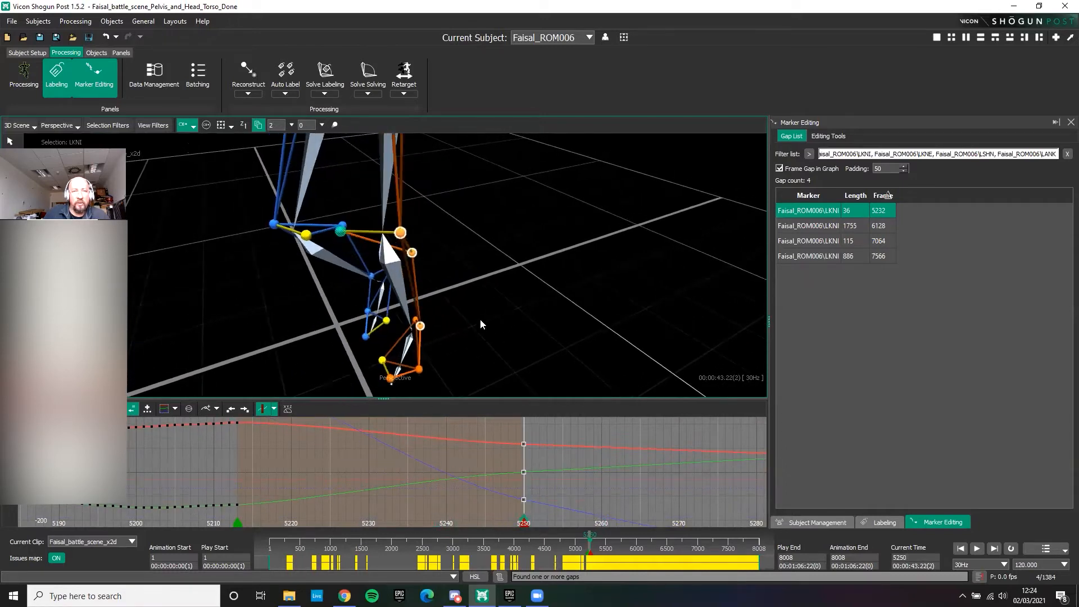
mouse_move(386, 302)
left_mouse_down("alt")
mouse_move(421, 294)
mouse_move(413, 270)
left_mouse_up("alt")
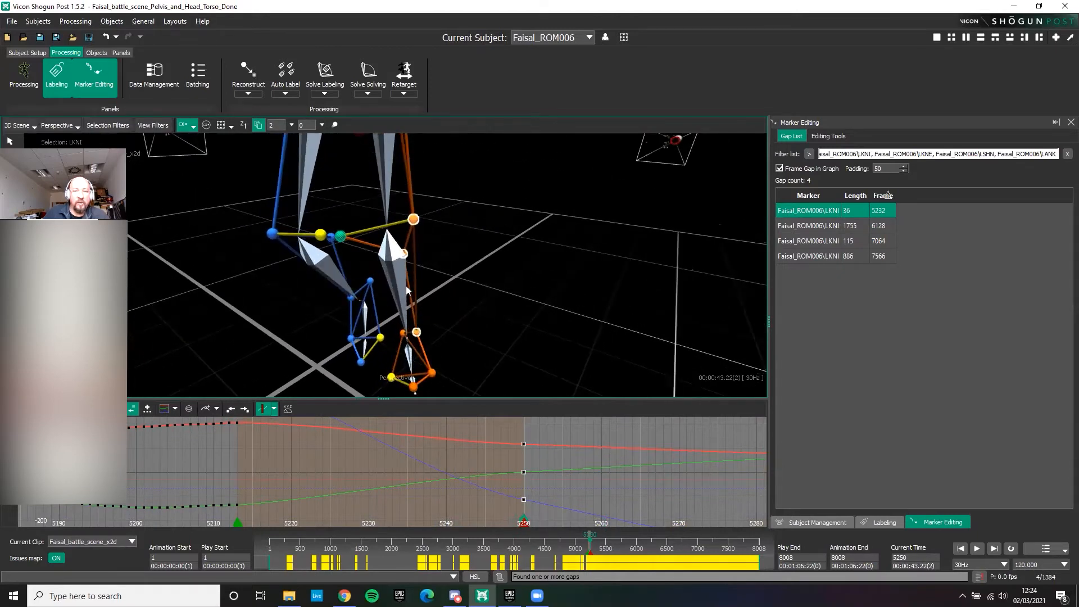
key("Left")
key("Left")
key("Left")
key("Left")
key("Right")
key("Right")
key("Right")
key("Right")
key("Right")
key("Left")
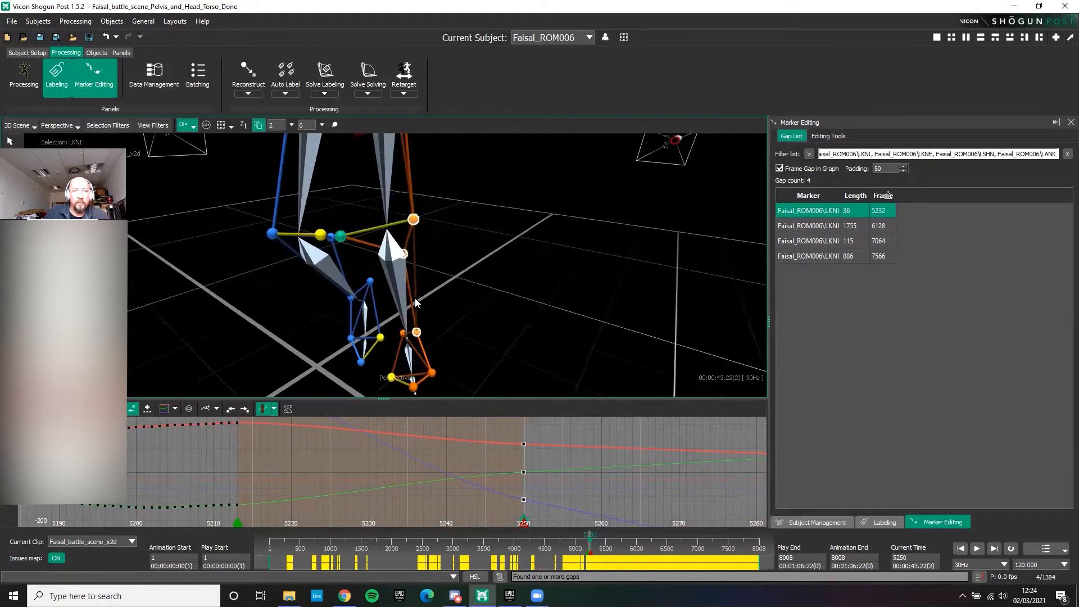
key("Right")
key("Left")
key("Left")
key("Left")
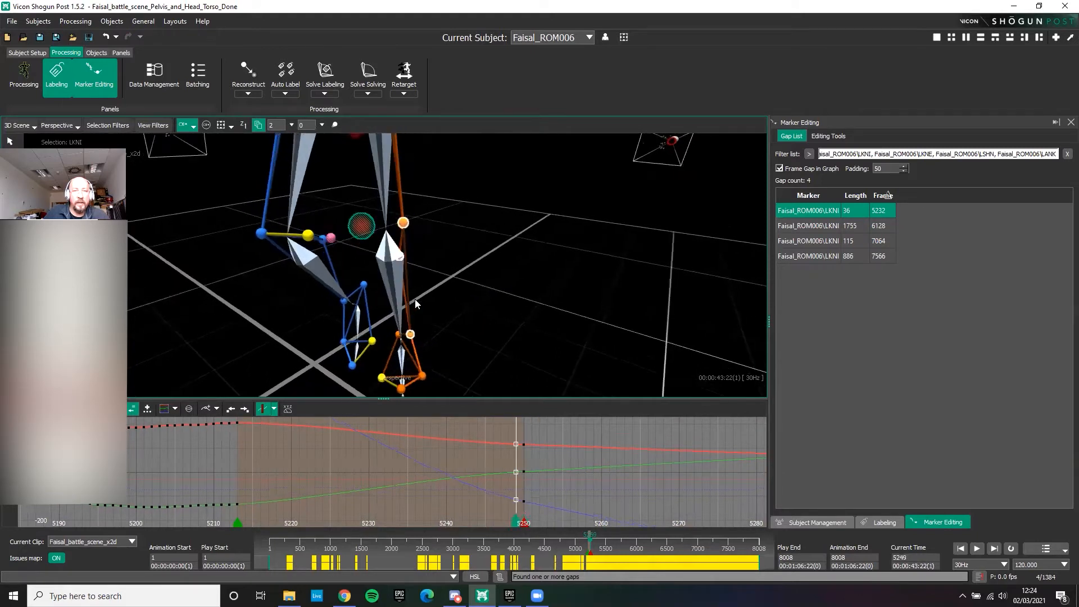
key("Right")
key("Right")
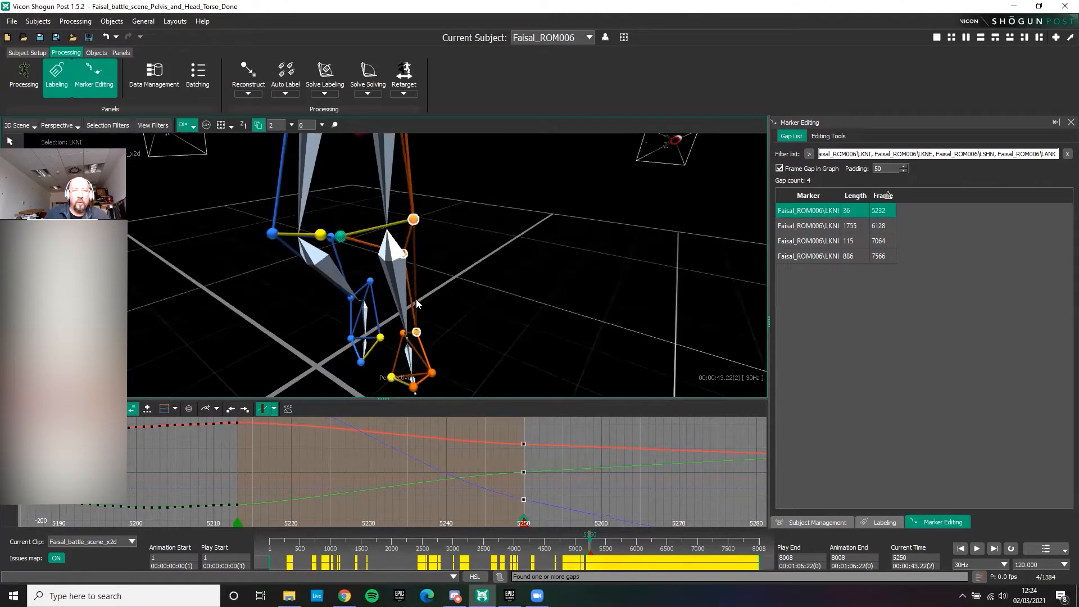
- Rigid-fill the LKNI gap at frame 5232 from the other selected left leg markers
key("Left")
key("Left")
key("Left")
key("Left")
key("Left")
key("Left")
key("Left")
key("Left")
key("Left")
key("Left")
key("Left")
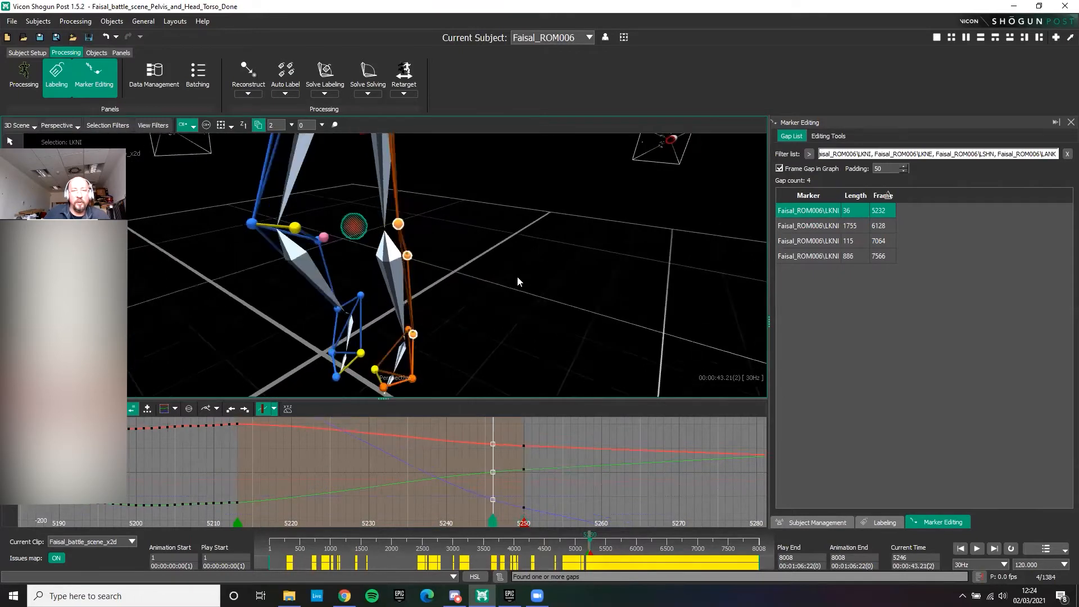
key("Right")
key("Right")
key("Right")
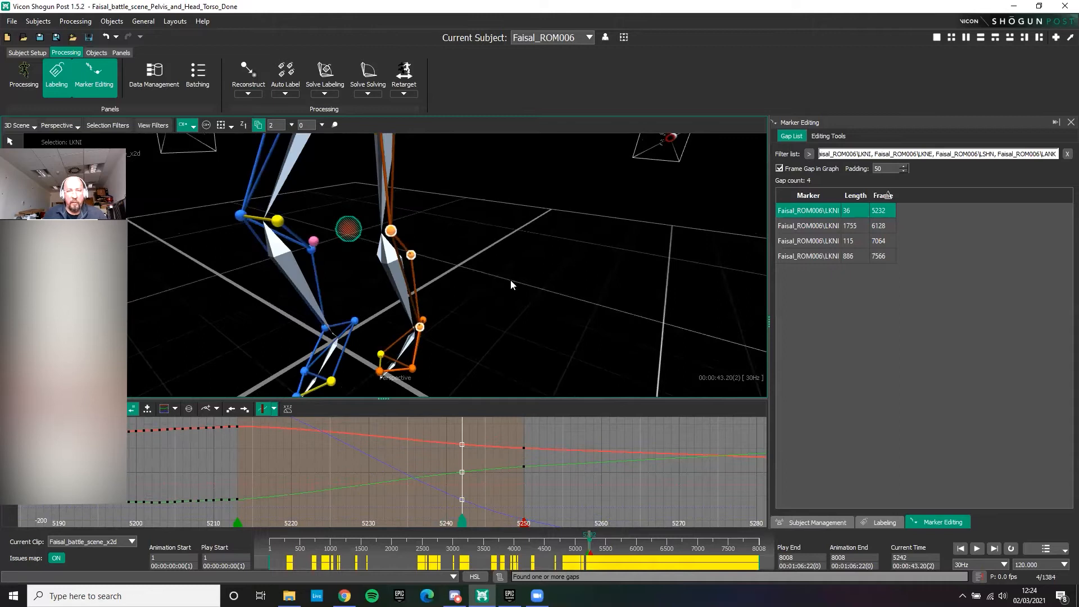
key("f")
left_click_drag(511, 281, 514, 280)
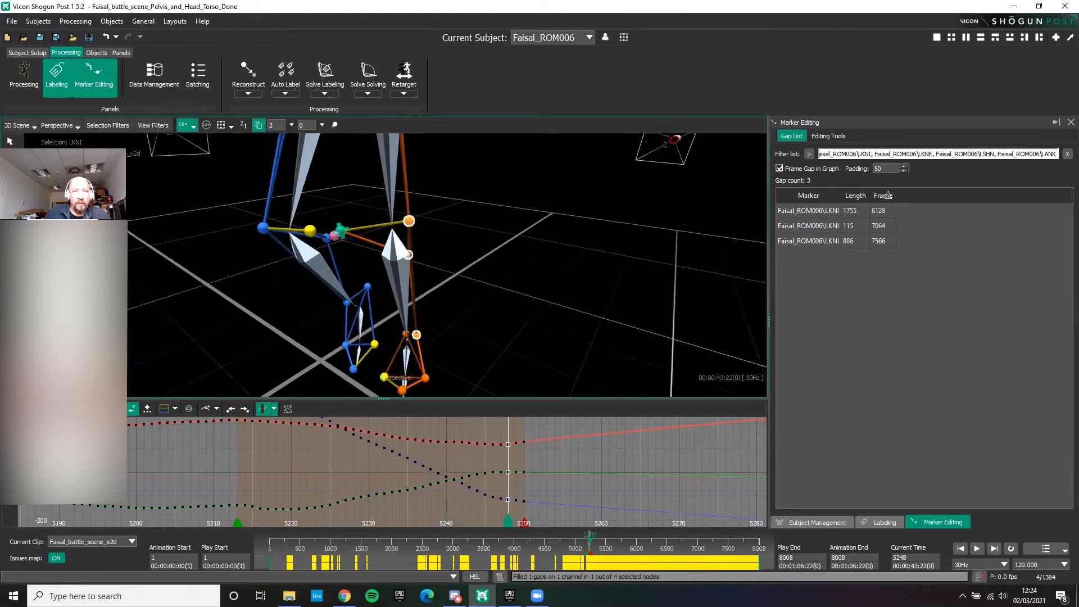
- Check the label on the LKNI marker at frame 5250 and compare its position with the filled frames back to 5237
key("Right")
key("Right")
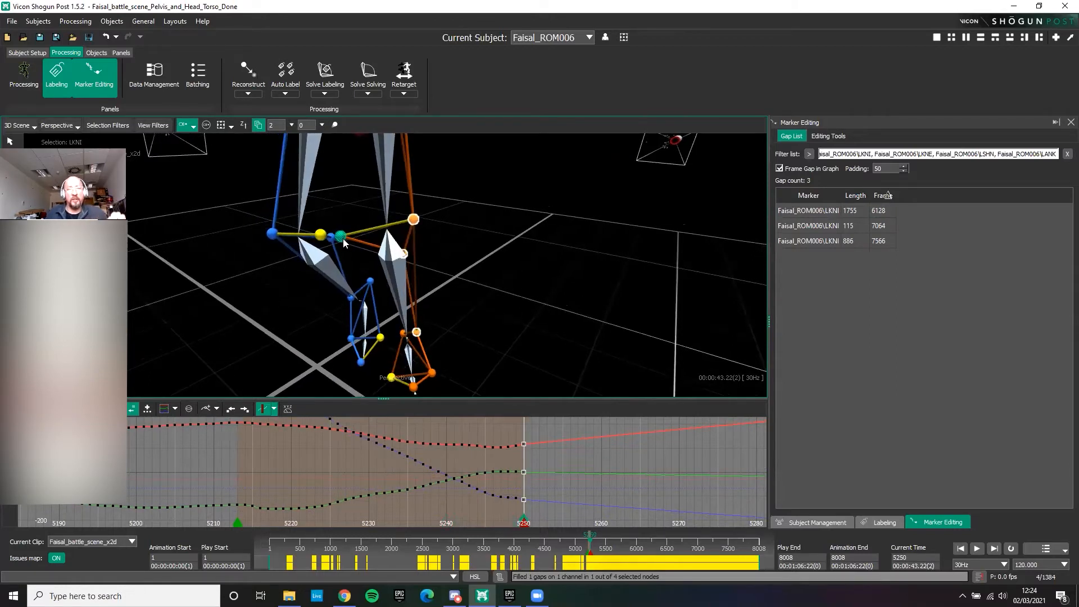
mouse_move(343, 239)
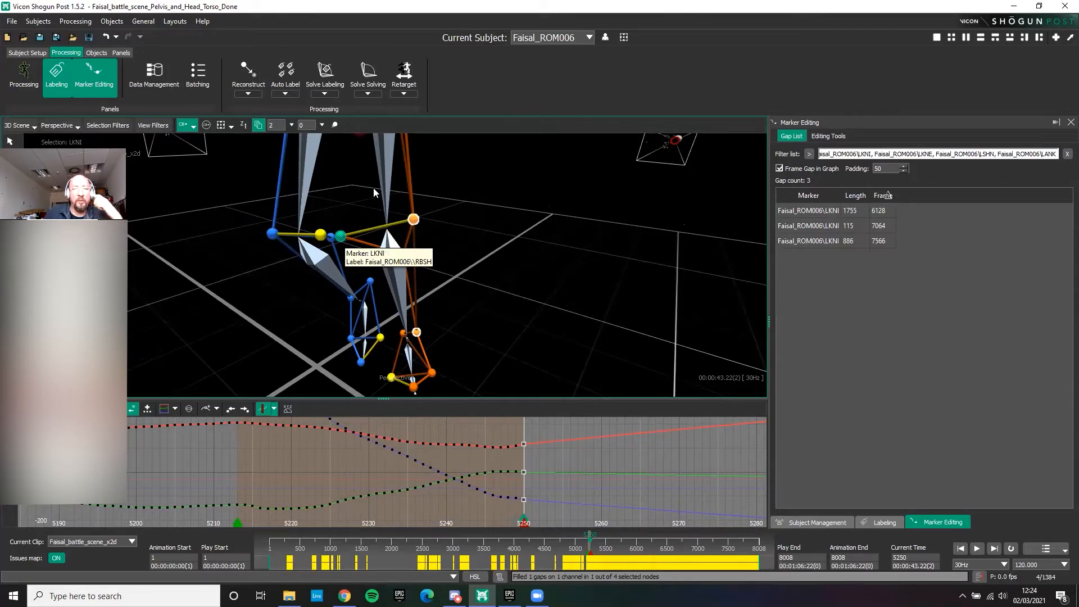
key("Left")
key("Left")
key("Left")
key("Left")
key("Left")
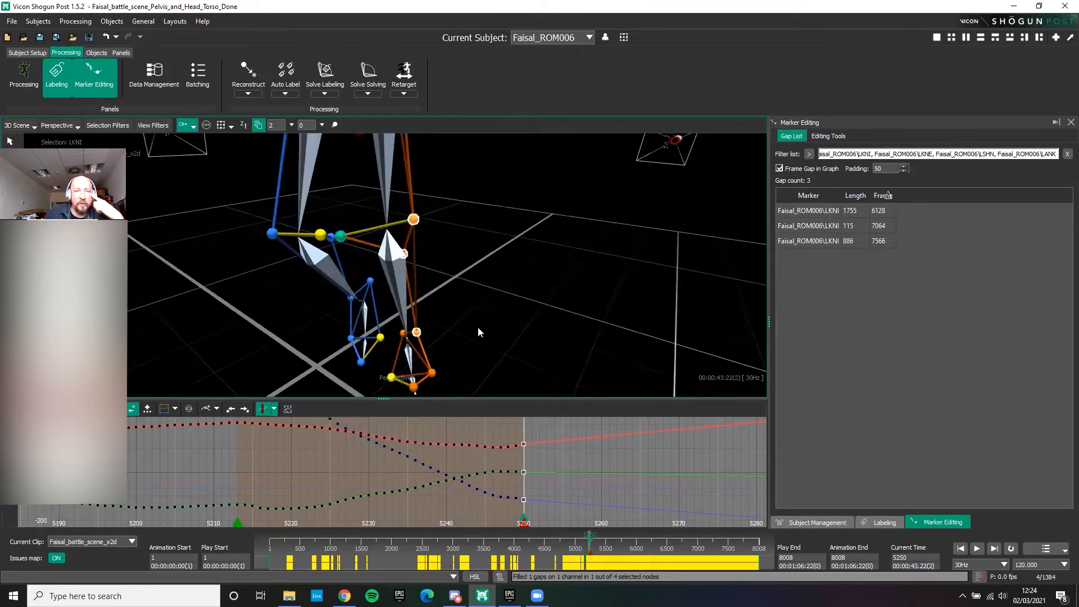
key("Left")
key("Left")
key("Left")
key("Left")
key("Left")
key("Left")
key("Left")
key("Left")
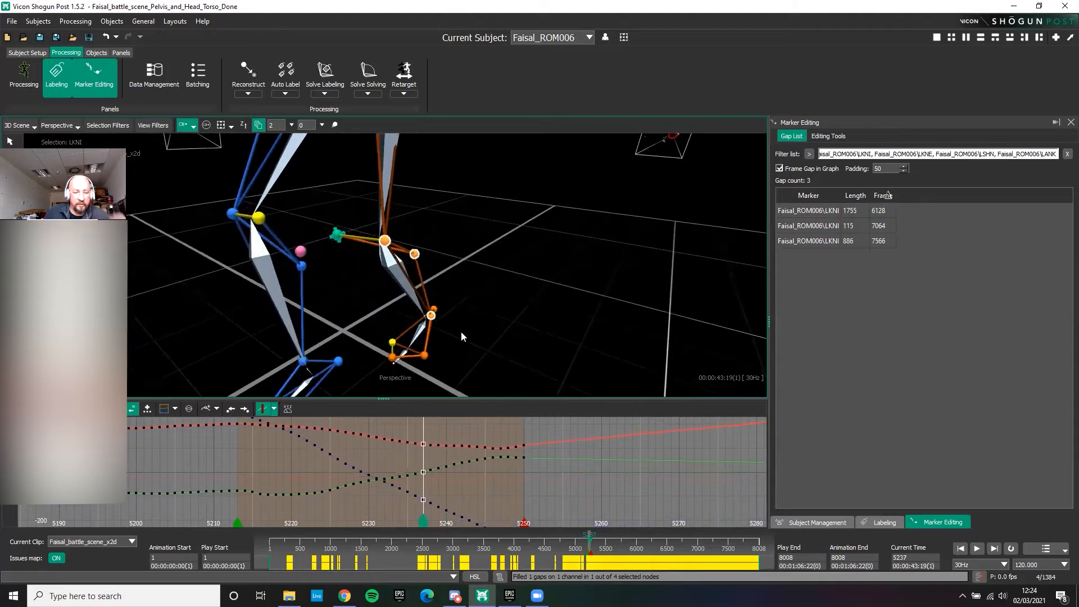
- Step back and forth through the filled LKNI gap around frame 5241 and examine how the knee marker moves with the leg
left_click_drag(427, 345, 467, 331, "alt")
key("Left")
key("Left")
key("Left")
key("Left")
key("Left")
key("Left")
key("Left")
key("Left")
key("Left")
key("Left")
key("Left")
key("Left")
key("Left")
key("Left")
key("Left")
key("Left")
key("Left")
key("Left")
key("Left")
key("Left")
key("Right")
key("Right")
key("Right")
key("Right")
key("Right")
key("Right")
key("Right")
key("Right")
key("Right")
key("Right")
key("Right")
key("Right")
key("Right")
key("Right")
key("Right")
key("Right")
key("Right")
key("Right")
key("Right")
key("Right")
key("Right")
key("Right")
key("Right")
key("Right")
key("Right")
key("Right")
key("Right")
key("Right")
key("Right")
key("Right")
key("Right")
key("Right")
key("Right")
key("Left")
key("Left")
key("Left")
key("Left")
key("Left")
key("Left")
key("Left")
key("Left")
key("Left")
key("Left")
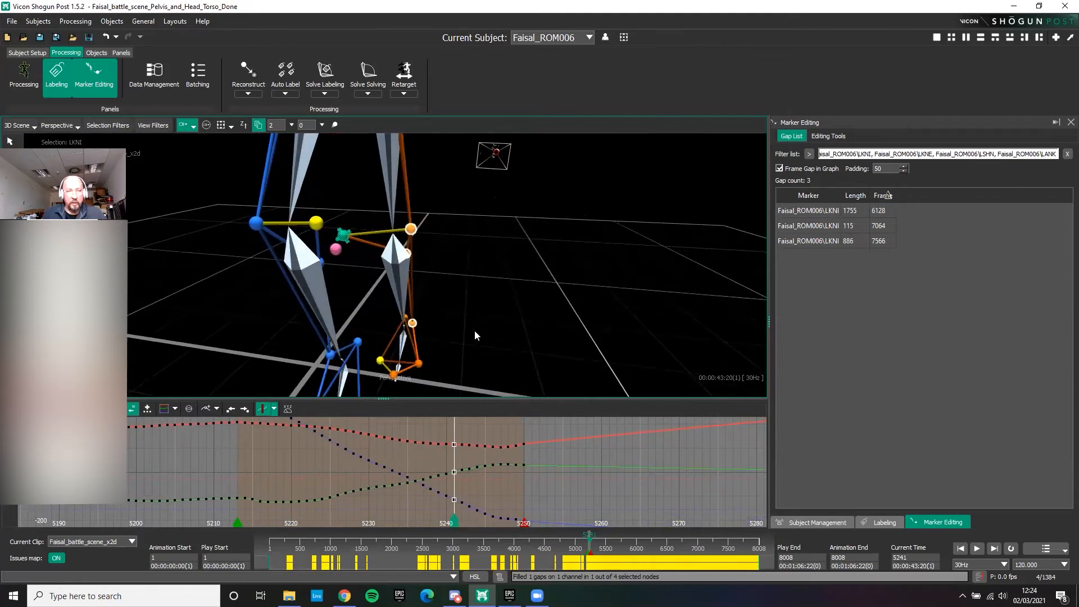
- Undo the rigid fill of the LKNI gap and step forward to the gap's end at frame 5250
key("ctrl+z")
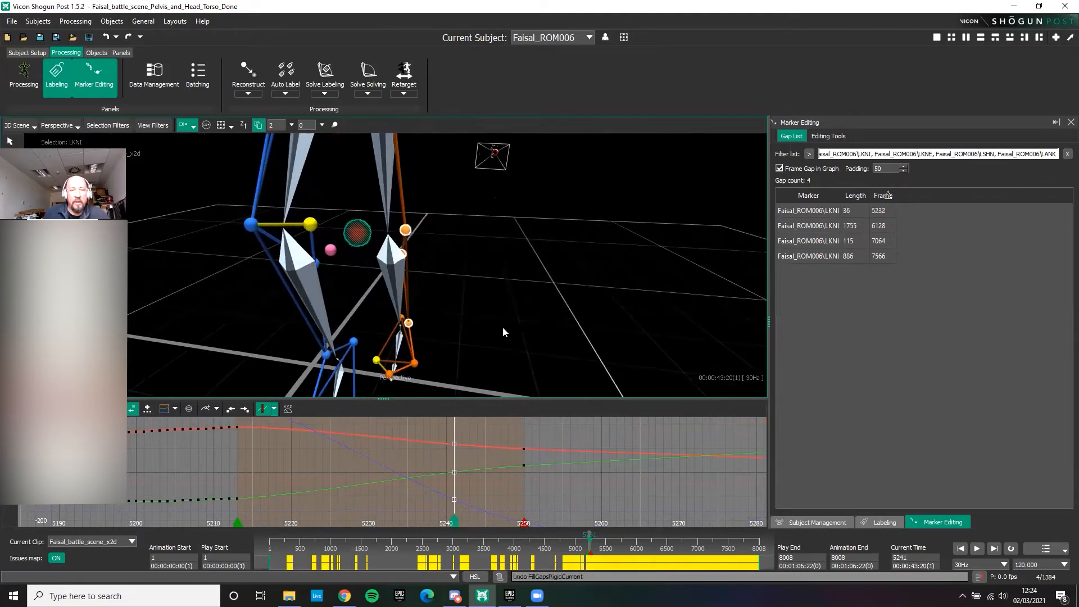
key("Right")
key("Right")
key("Right")
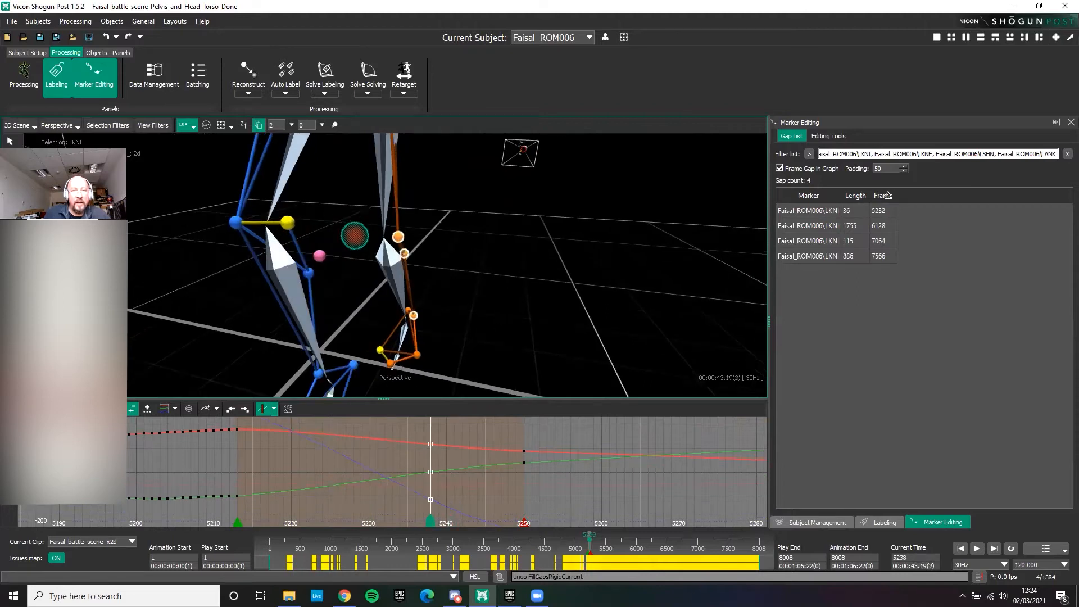
key("Right")
key("Right")
key("Right")
key("Right")
key("Right")
key("Right")
left_click_drag(498, 321, 467, 334, "alt")
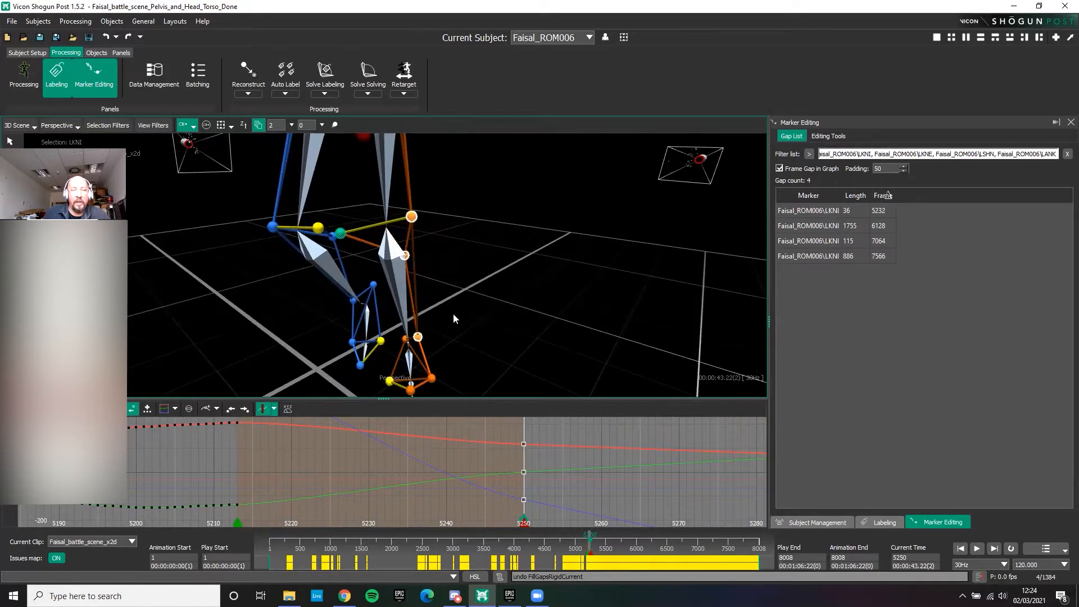
- Compare LKNI at frame 5250 with frames 5248 and 5249, and check the label of the pink marker near the right shin
key("Left")
key("Left")
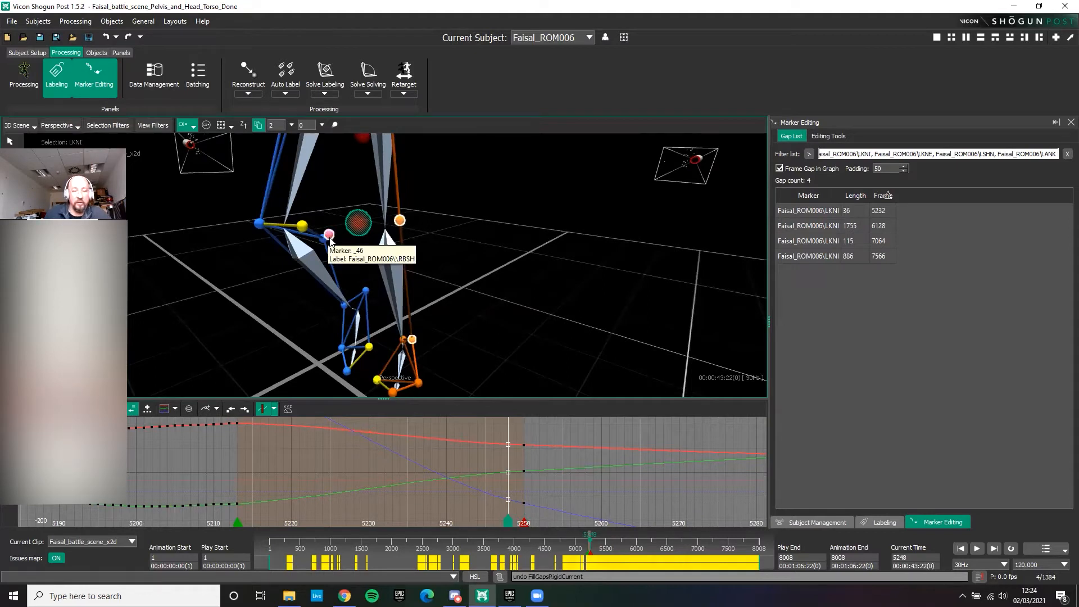
key("Right")
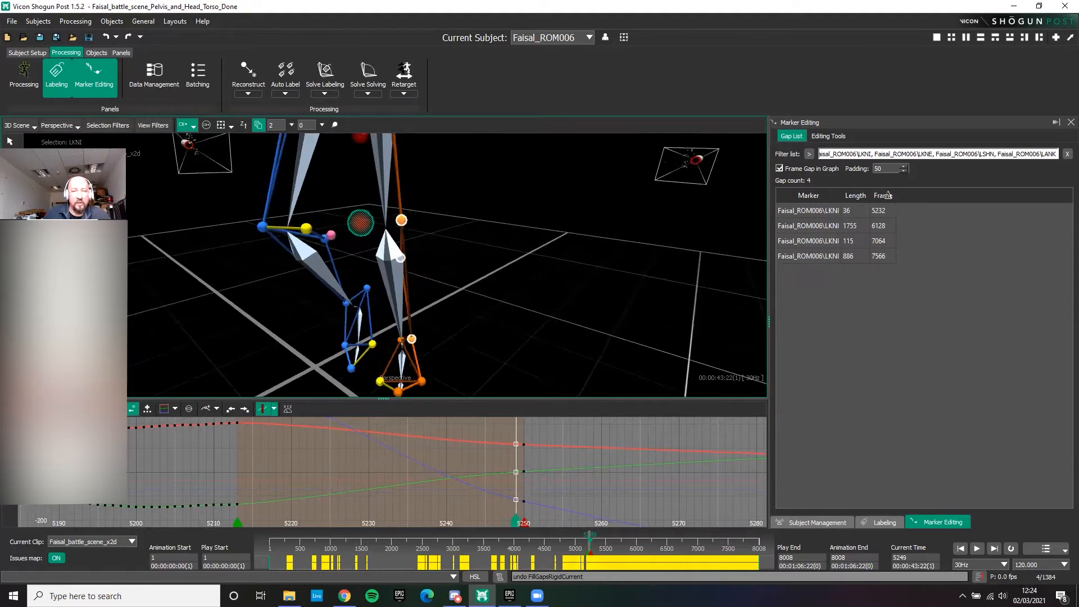
key("Right")
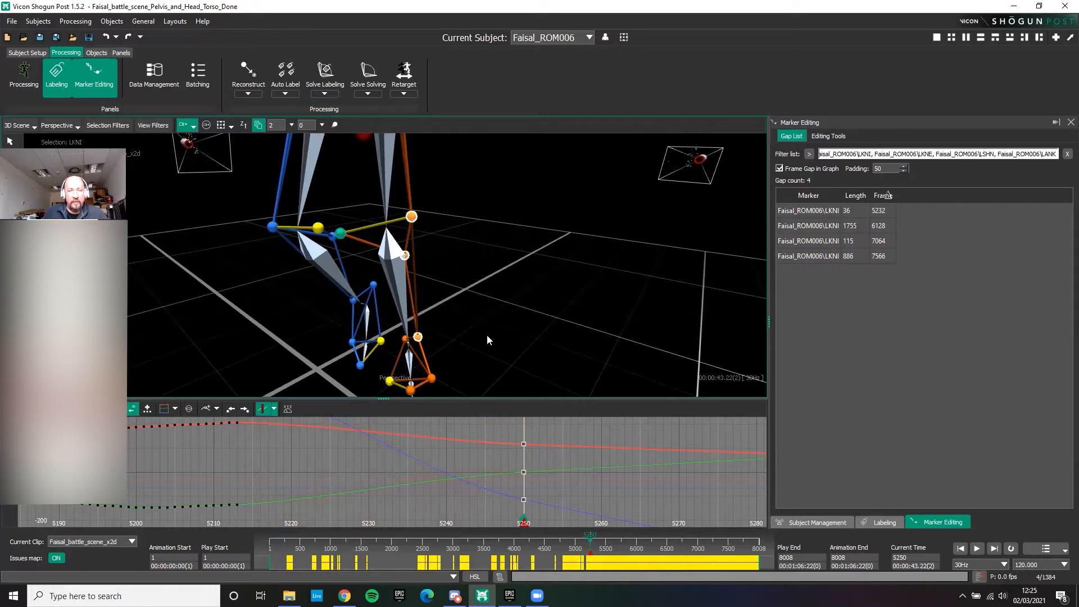
- Delete only the LKNI key at frame 5250, restoring the keys of the other left leg markers
key("Delete")
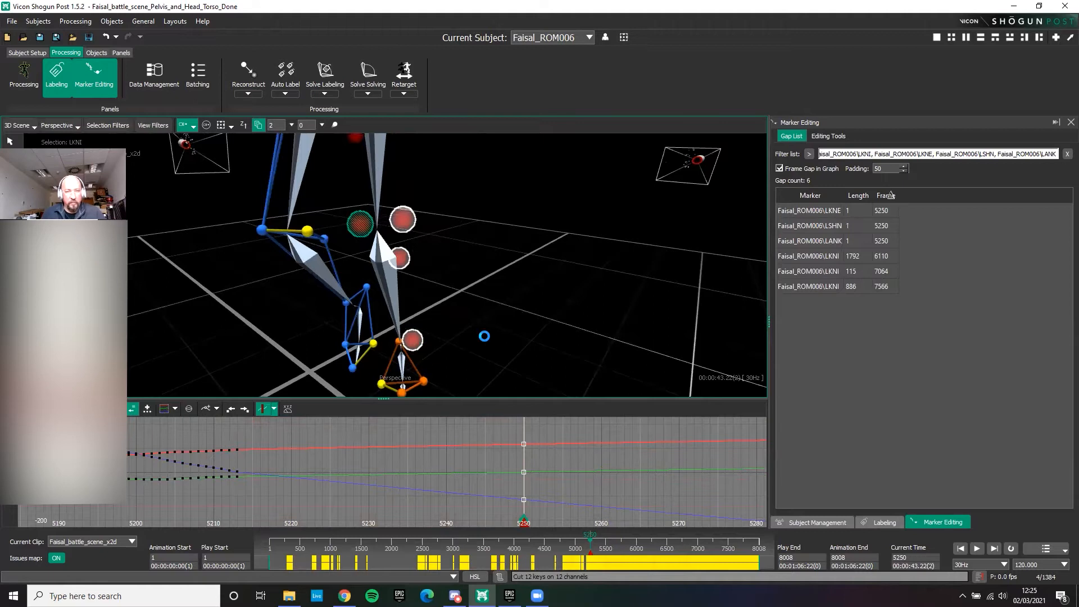
key("ctrl+z")
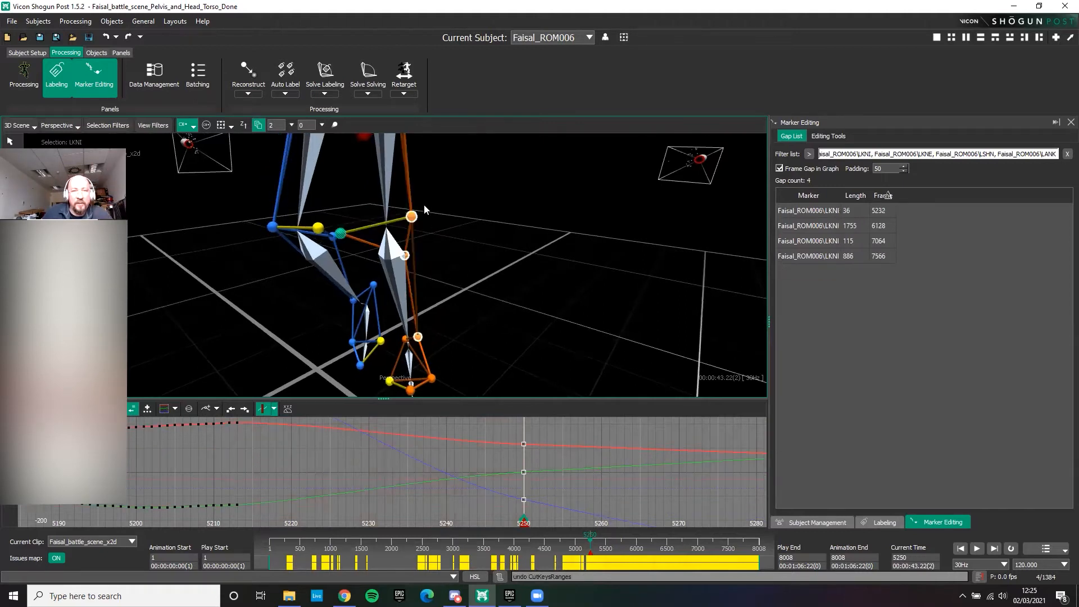
left_click(355, 190)
left_click(340, 234)
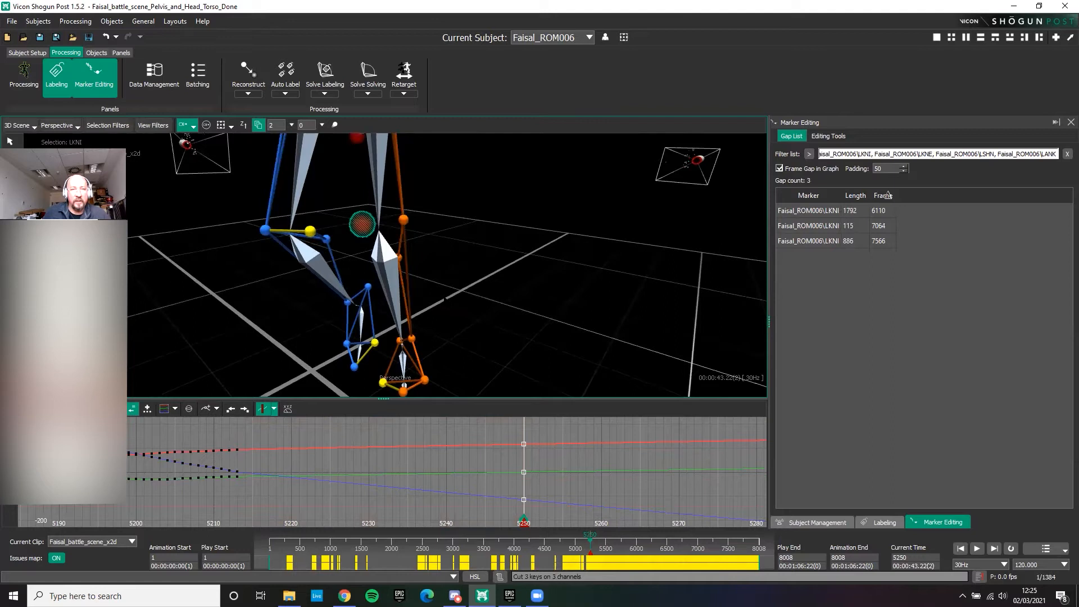
- Scrub through the frames around 5250, on to frame 5273, and examine the pink unlabeled marker beside the empty LKNI position
scroll(444, 297, "up", 8)
scroll(435, 300, "down", 11)
scroll(435, 305, "up", 3)
scroll(435, 308, "down", 1)
scroll(435, 313, "up", 6)
scroll(434, 318, "down", 6)
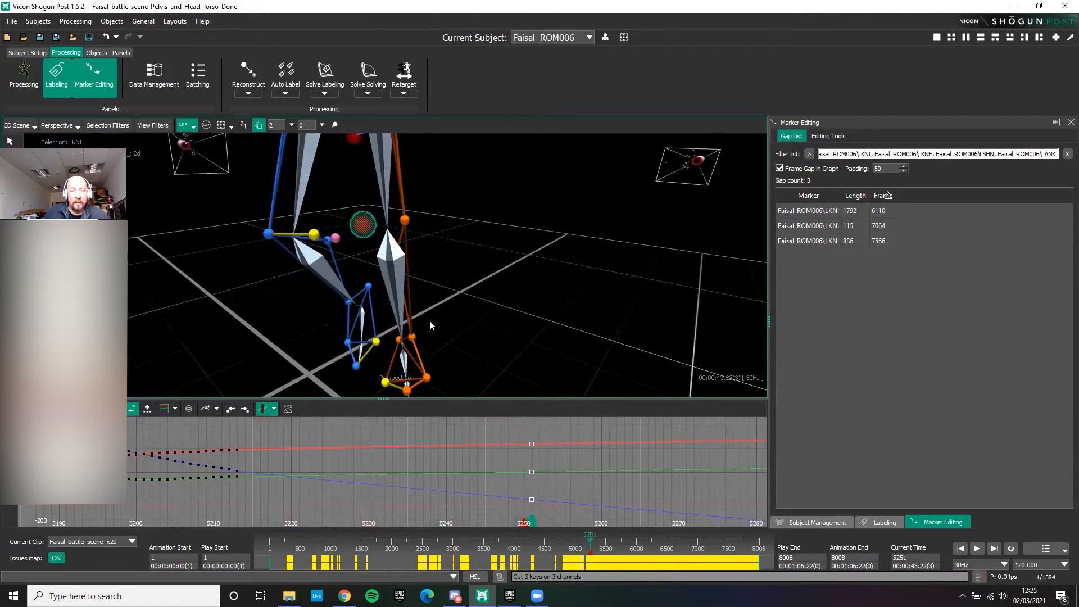
scroll(428, 319, "up", 10)
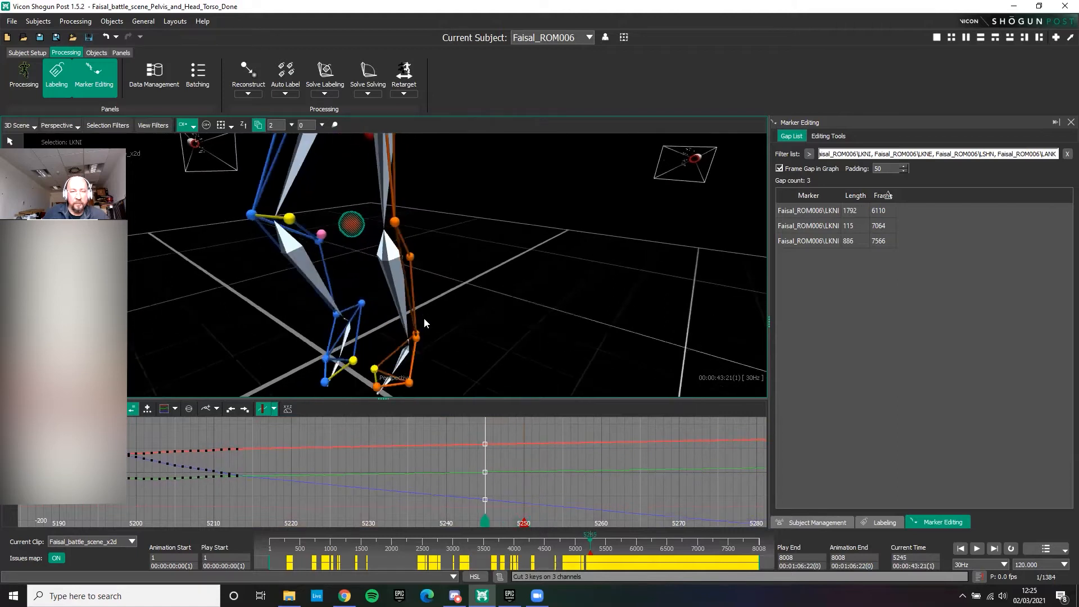
scroll(424, 322, "down", 16)
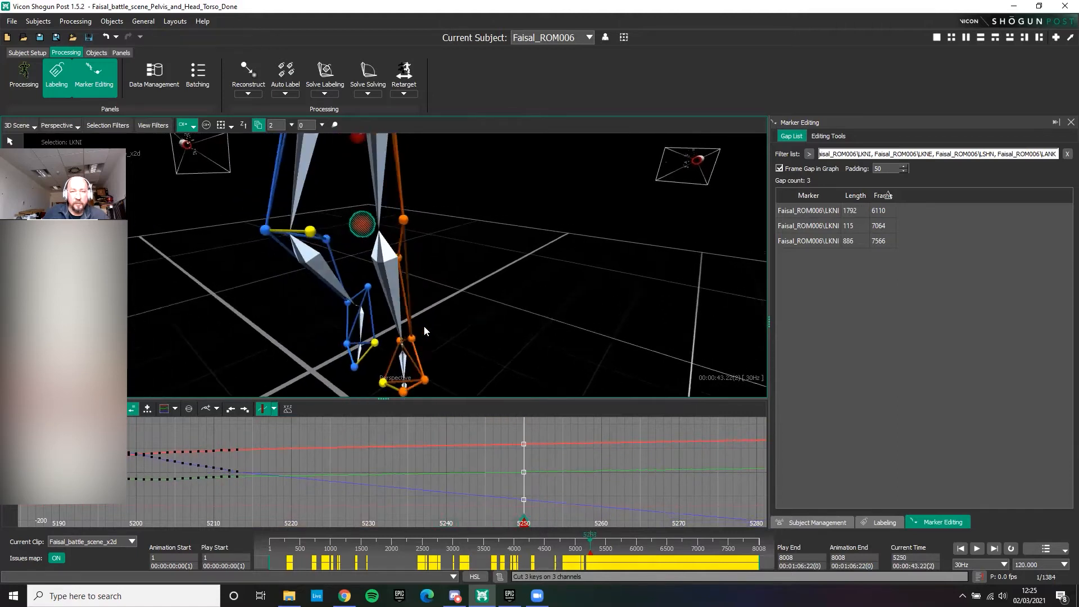
scroll(425, 332, "down", 7)
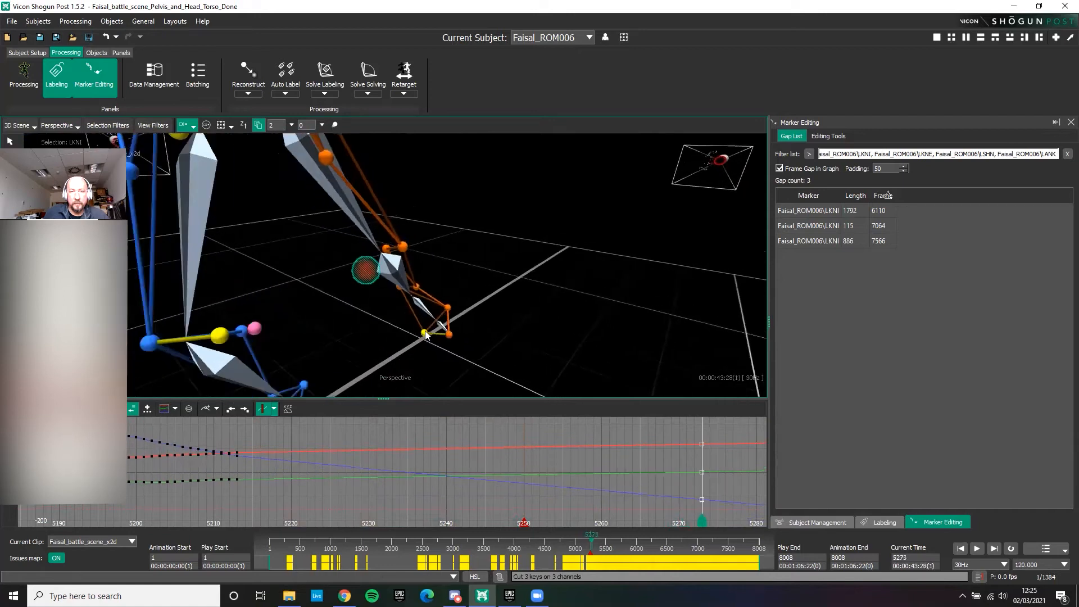
- Return to frame 5199, select LKNE, LSHN, LANK and LKNI with LKNI as the primary marker, and go to the LKNI gap at frame 6110
key("Left")
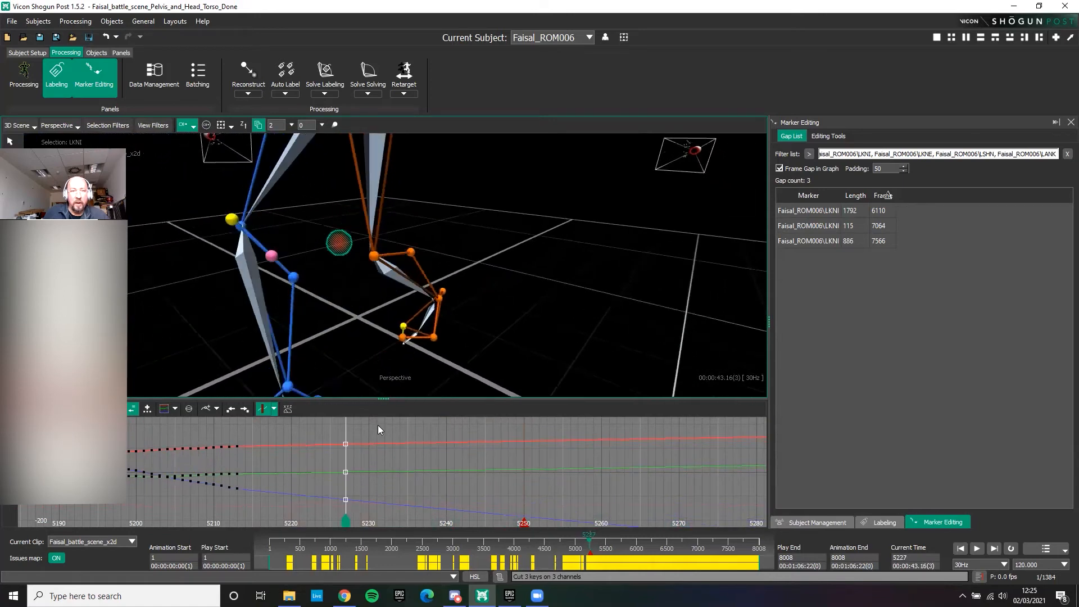
key("Left")
left_click_drag(506, 373, 407, 299, "alt")
left_click(403, 248)
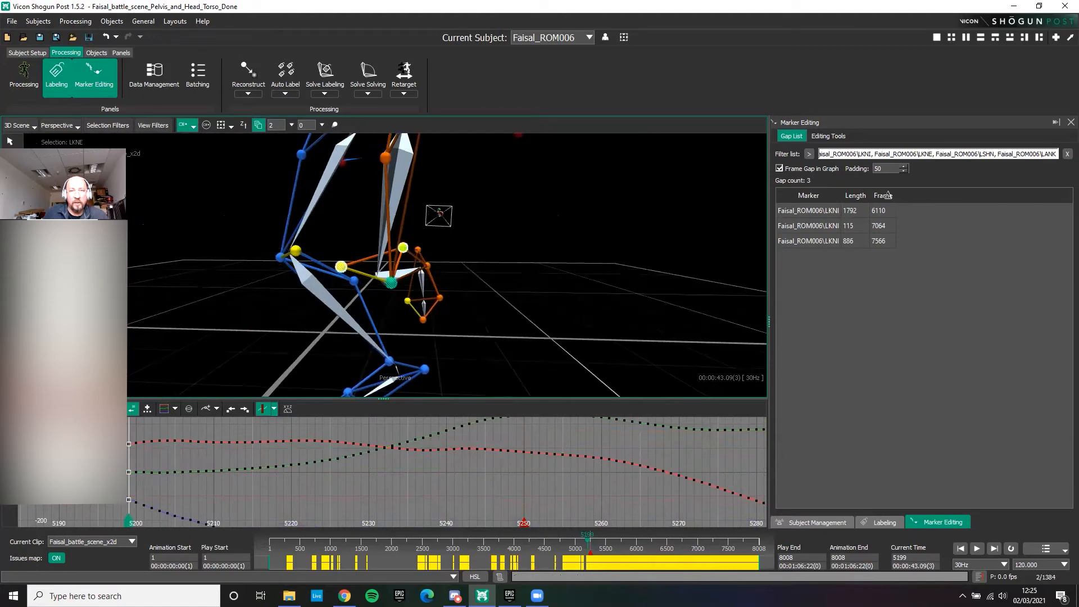
left_click_drag(581, 303, 482, 277, "alt")
left_click(462, 267)
left_click(461, 266, "ctrl")
key("Left")
key("Tab")
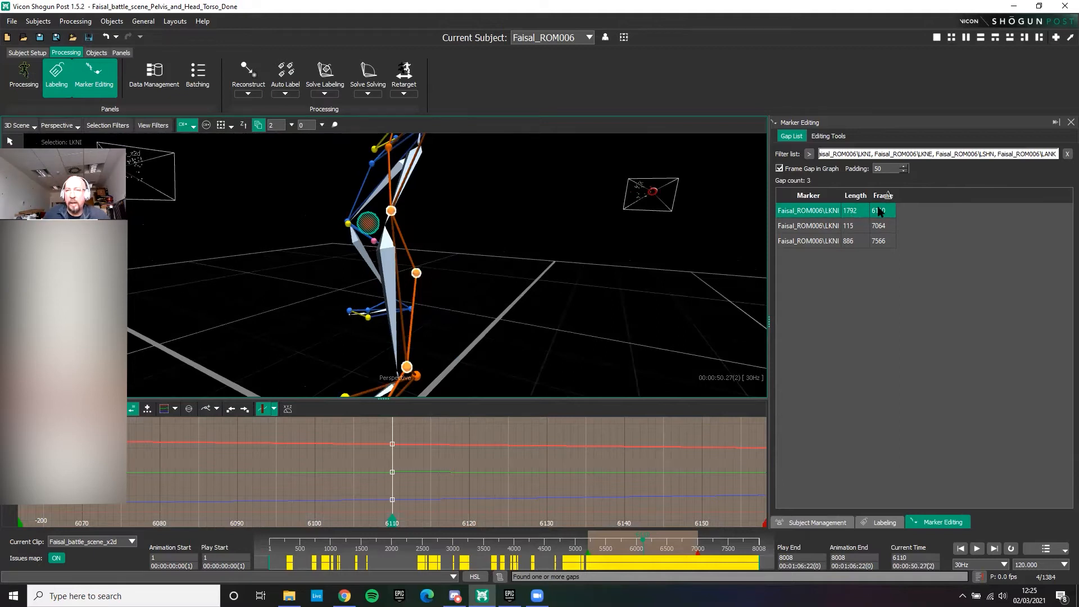
- Show the whole LKNI gap in the graph and advance to frame 6302, examining the left leg markers inside the gap
left_click_drag(546, 309, 604, 301, "alt")
right_click_drag(641, 503, 488, 475, "alt")
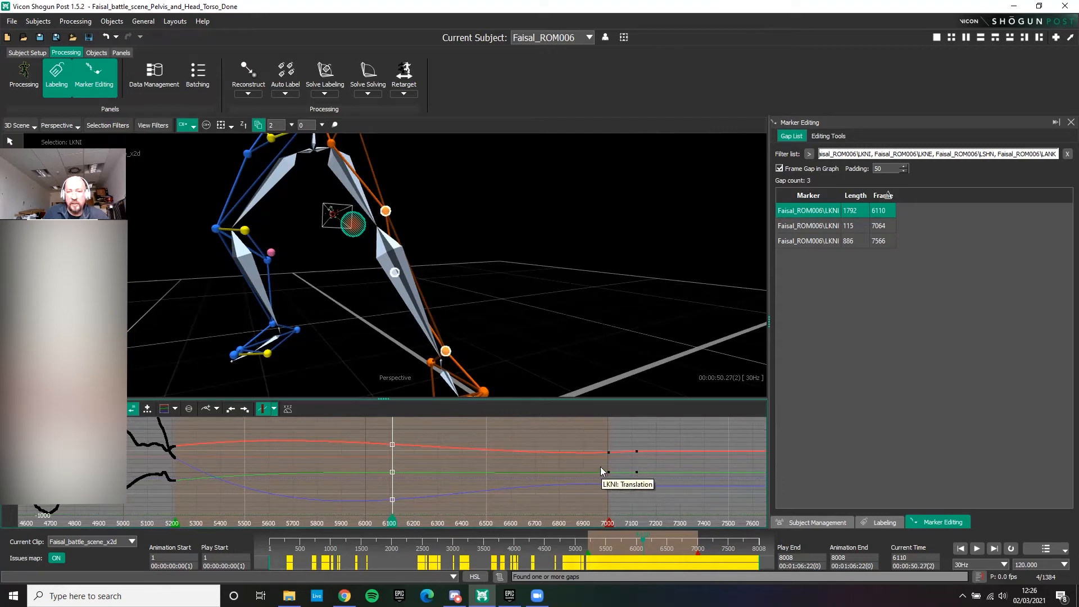
key("Right")
key("Right")
key("Right")
key("Right")
key("Right")
key("Right")
key("Right")
key("Right")
key("Right")
key("Right")
key("Right")
key("Right")
key("Right")
key("Right")
key("Right")
key("Right")
key("Right")
key("Right")
key("Right")
key("Right")
mouse_move(466, 457)
left_mouse_down()
mouse_move(550, 453)
mouse_move(558, 438)
left_mouse_up()
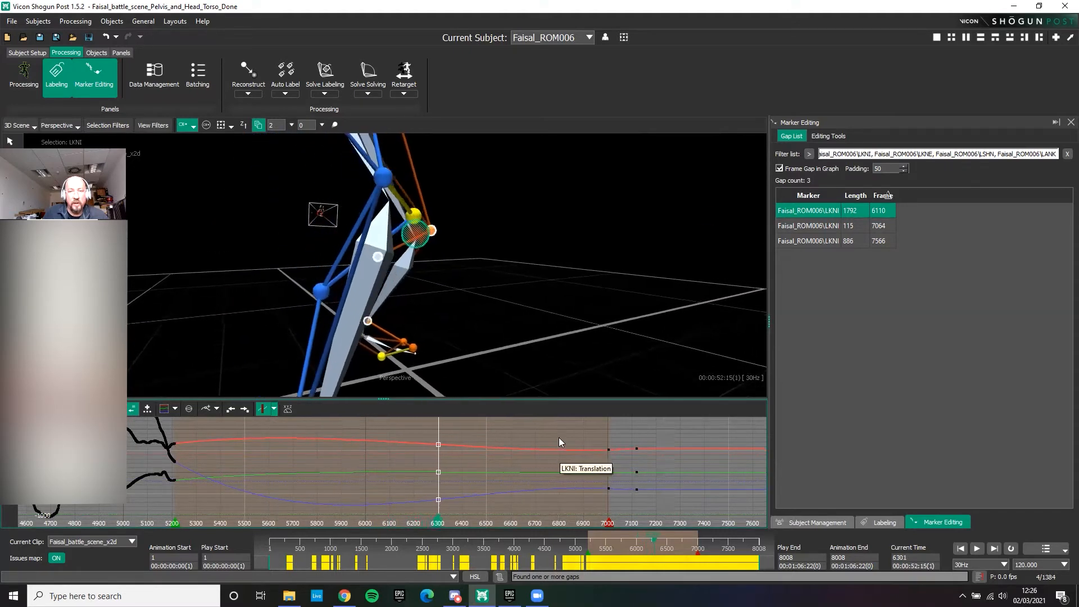
left_click_drag(500, 310, 446, 312, "alt")
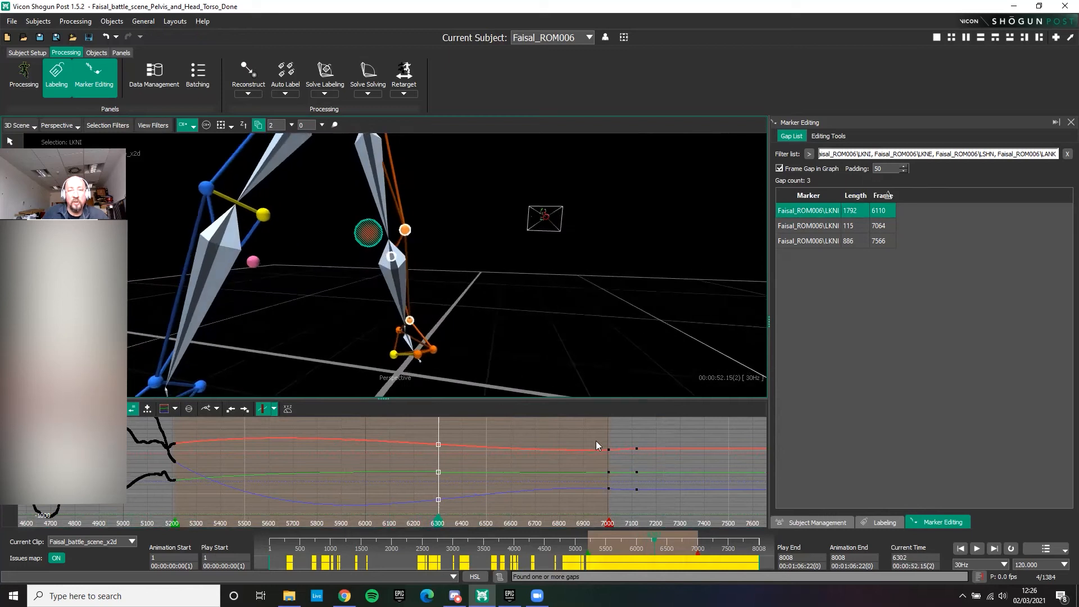
- Try to rigid-fill the long LKNI gap from the selected left leg markers, inspect the knee up to frame 6320, and undo the fill
right_click_drag(287, 476, 308, 497, "alt")
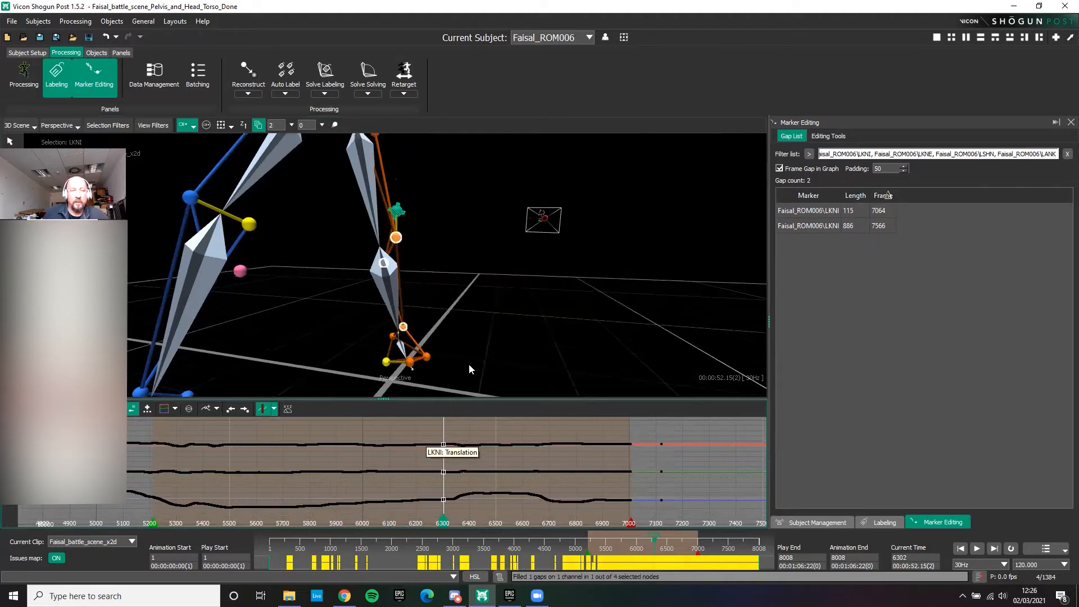
middle_click_drag(479, 347, 512, 354)
mouse_move(489, 318)
left_mouse_down("alt")
mouse_move(509, 311)
mouse_move(471, 311)
left_mouse_up("alt")
middle_click_drag(475, 312, 459, 312)
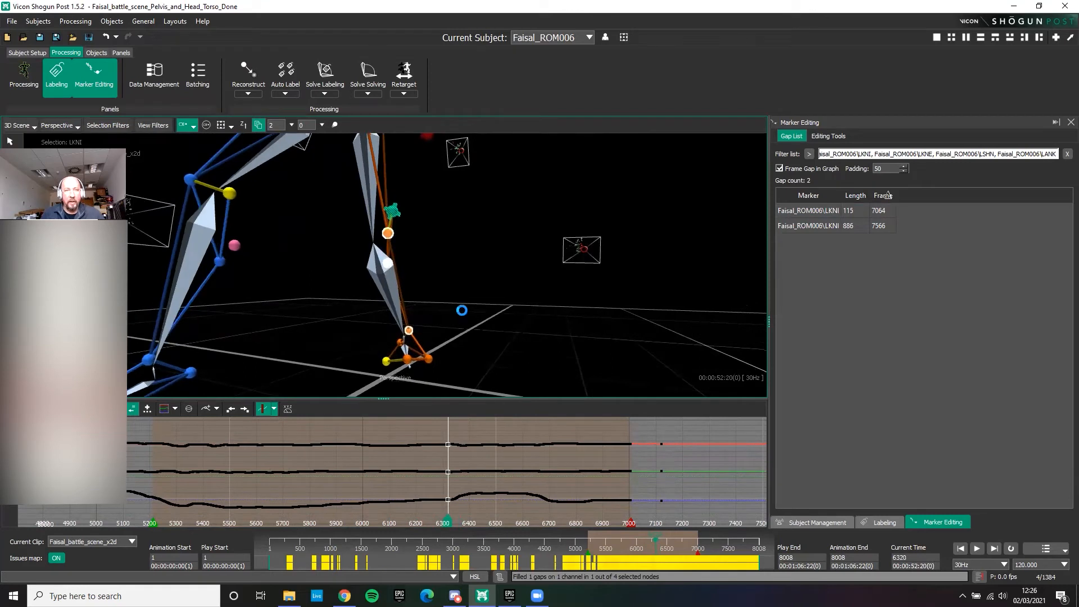
key("ctrl+z")
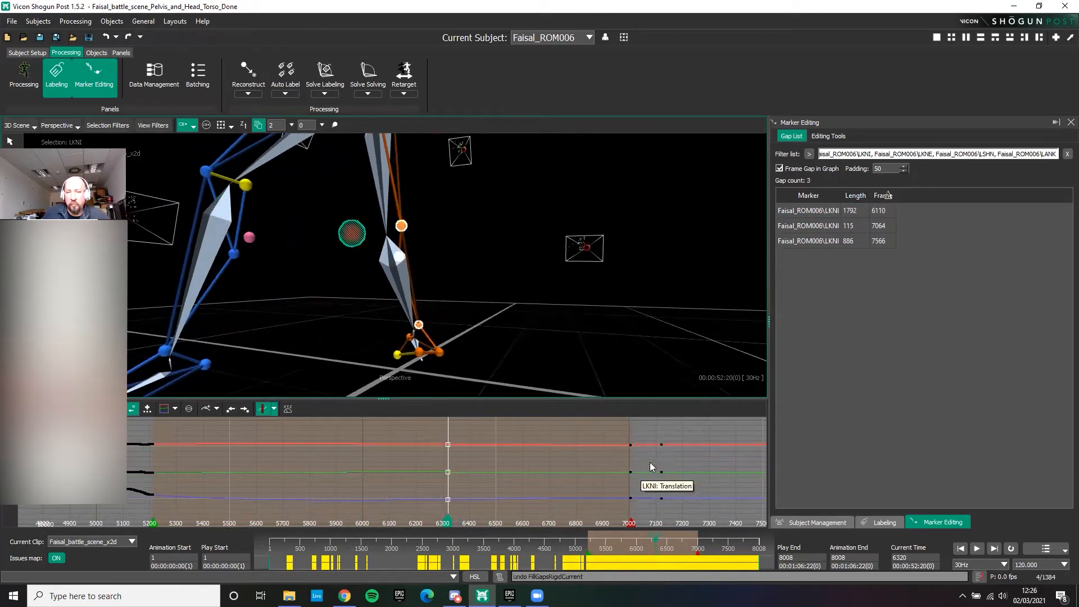
- Go to the end of the long LKNI gap near frame 6999 and step forward to the knee marker at frame 7006
middle_click_drag(539, 463, 676, 474)
middle_click_drag(559, 481, 694, 478)
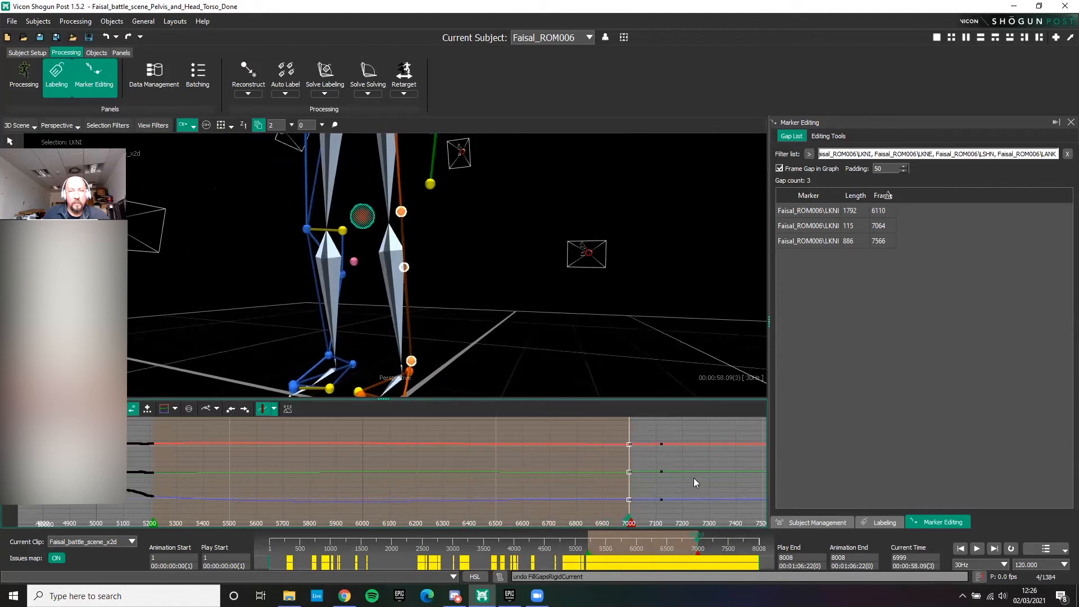
key("Right")
key("Right")
key("Right")
key("Right")
key("Right")
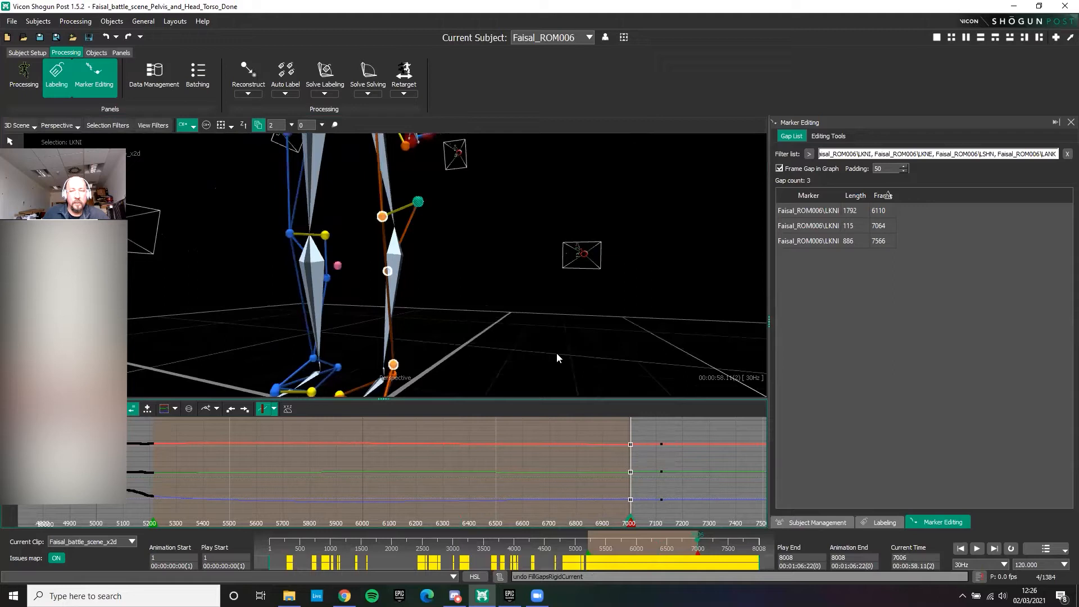
- Compare the LKNI marker at frame 7006 with the gap frames back to 7001, viewing both legs
left_click_drag(470, 274, 473, 240, "alt")
right_click_drag(473, 240, 496, 317, "alt")
left_click_drag(496, 316, 493, 304, "alt")
key("Left")
key("Left")
key("Left")
key("Left")
key("Left")
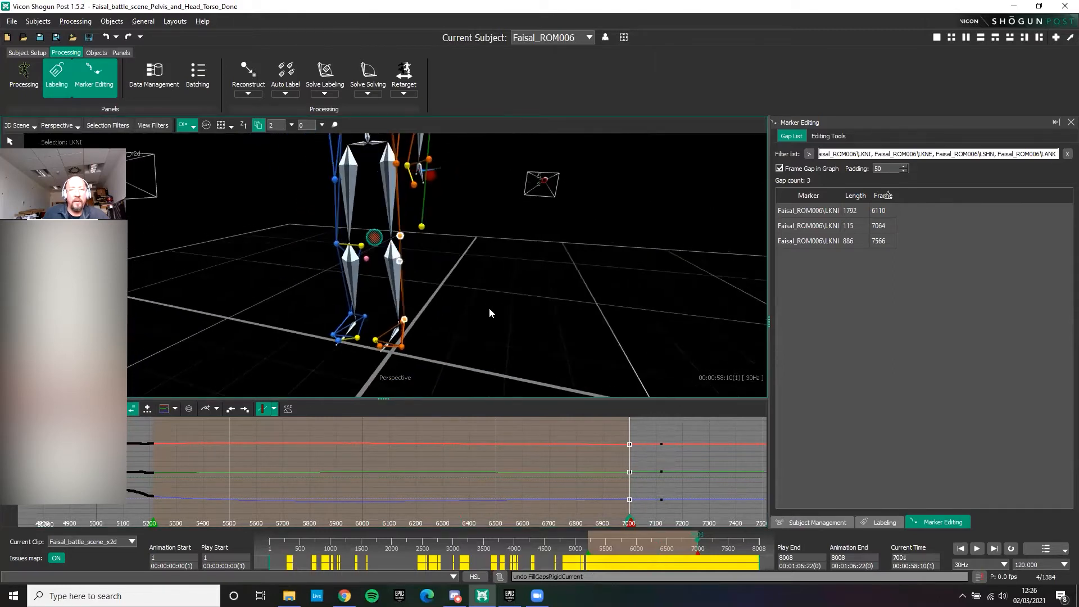
key("Right")
key("Right")
key("Right")
key("Right")
key("Right")
key("Right")
key("Right")
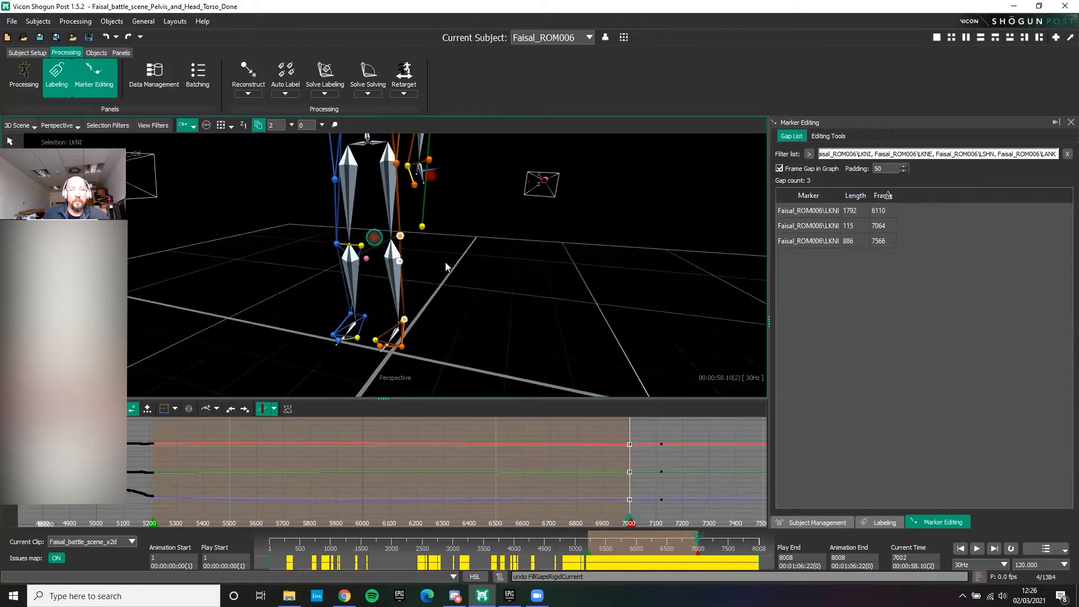
key("Left")
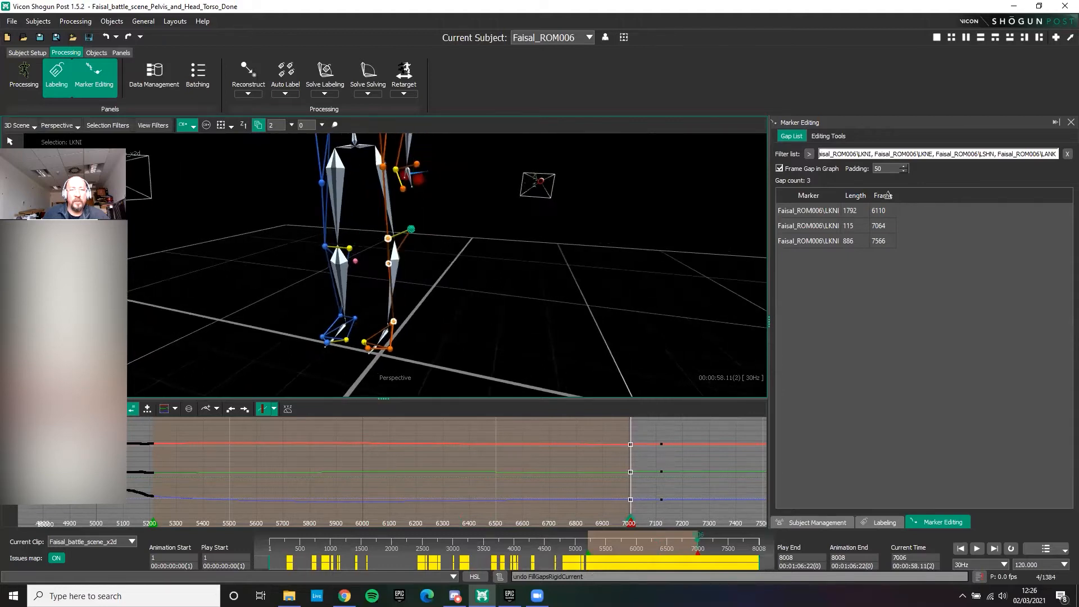
- Step forward from frame 7006 to frame 7122, examining the LKNI marker against the left leg and the wooden sword
key("Right")
key("Right")
key("Right")
key("Right")
key("Right")
key("Right")
key("Right")
key("Right")
key("Right")
key("Right")
key("Right")
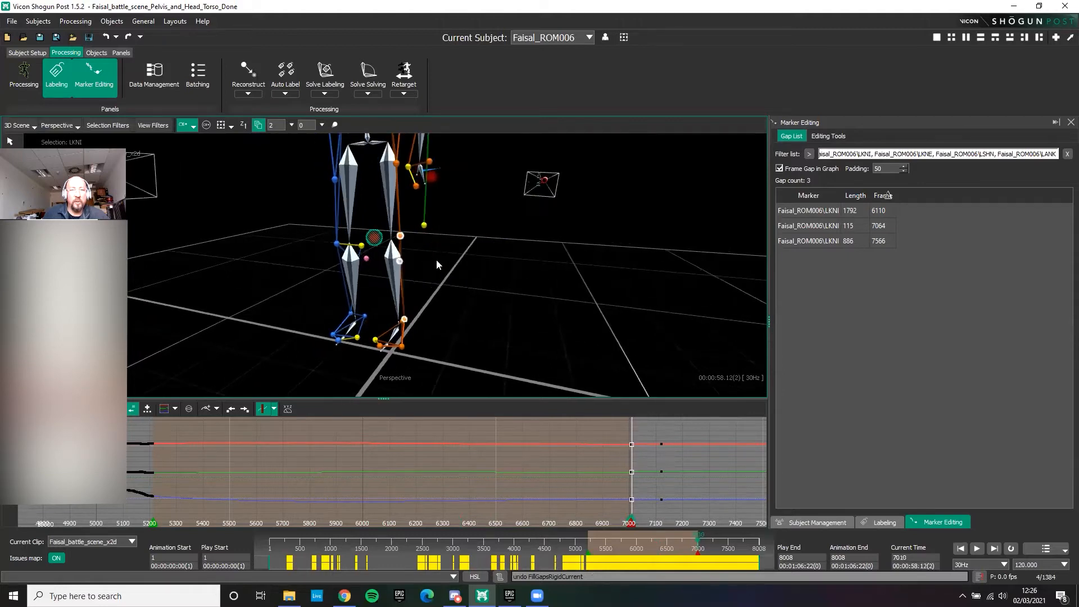
key("Right")
key("Right")
key("Right")
key("Right")
key("Right")
key("Right")
key("Right")
key("Right")
key("Right")
key("Right")
key("Right")
key("Right")
key("Right")
key("Right")
key("Right")
key("Right")
key("Right")
key("Right")
key("Right")
key("Right")
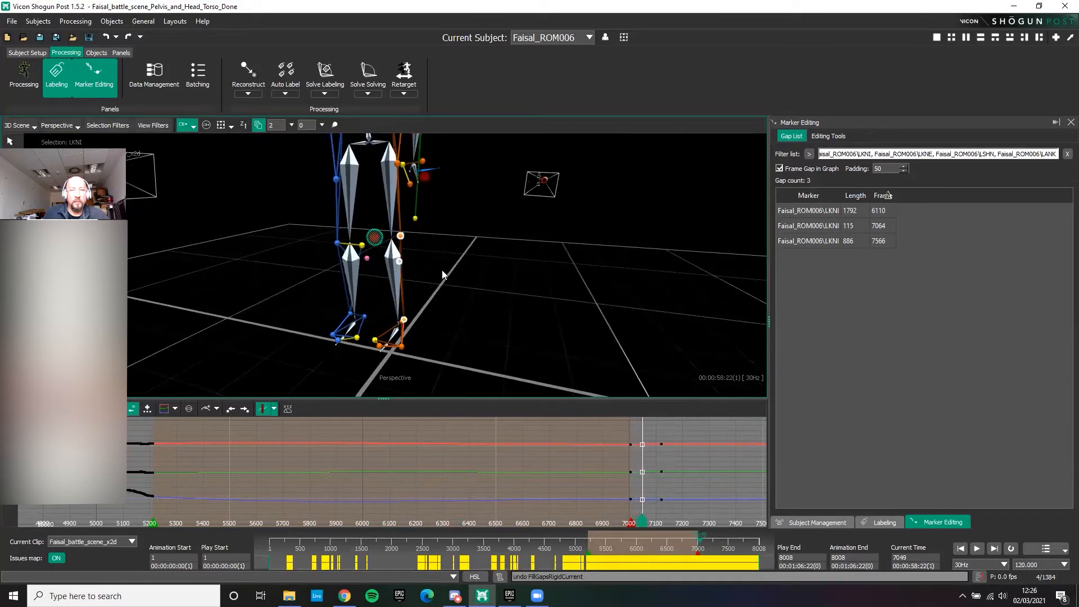
key("Right")
key("Right")
key("Right")
key("Right")
key("Right")
key("Right")
key("Right")
key("Right")
key("Right")
key("Right")
key("Right")
key("Right")
key("Right")
key("Right")
key("Right")
key("Right")
key("Right")
key("Right")
key("Right")
key("Right")
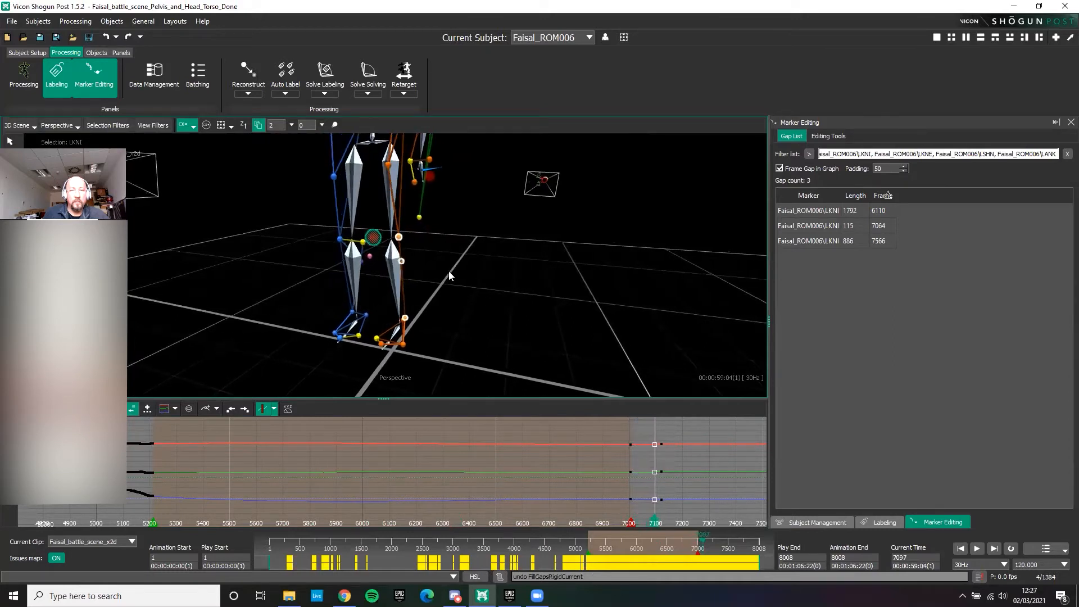
key("Right")
key("Right")
key("Right")
key("Right")
key("Right")
key("Right")
key("Right")
key("Right")
key("Right")
key("Right")
key("Right")
key("Right")
key("Right")
key("Right")
key("Right")
key("Right")
key("Right")
key("Right")
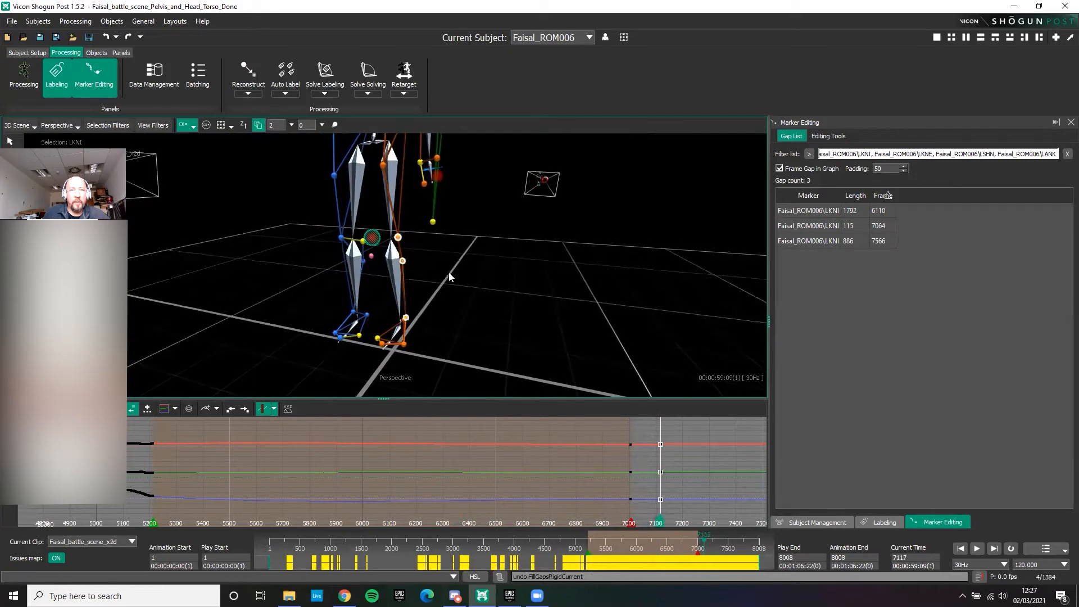
key("Right")
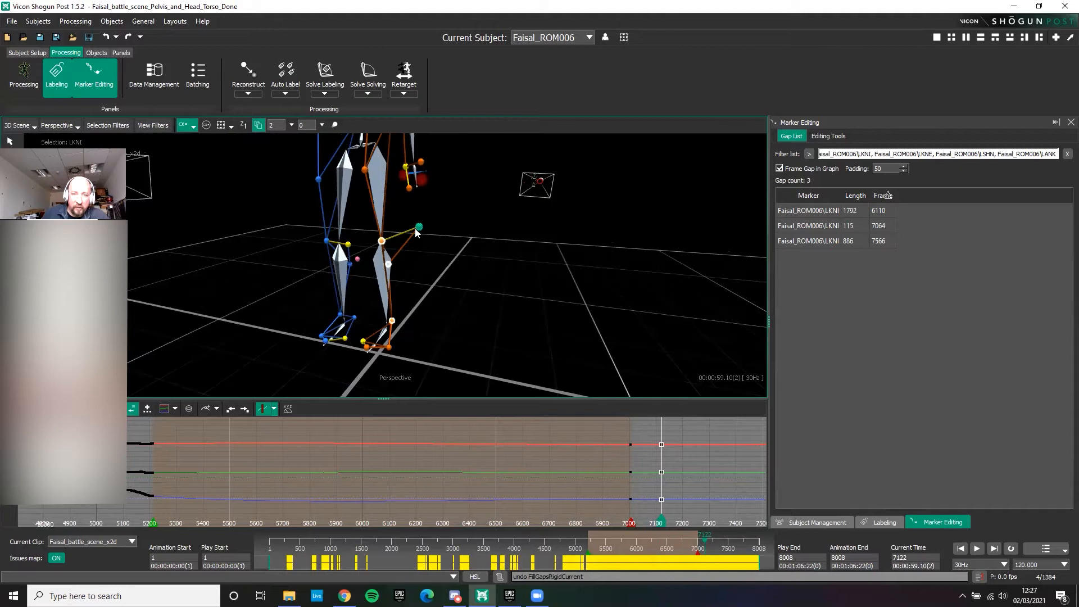
- Step back from frame 7122 to frame 7092, comparing the LKNI position with the nearby sword marker M_1
key("Left")
key("Left")
key("Left")
key("Left")
key("Left")
key("Left")
key("Left")
key("Left")
key("Left")
key("Left")
key("Left")
key("Left")
key("Left")
key("Left")
key("Left")
key("Left")
key("Left")
key("Left")
key("Left")
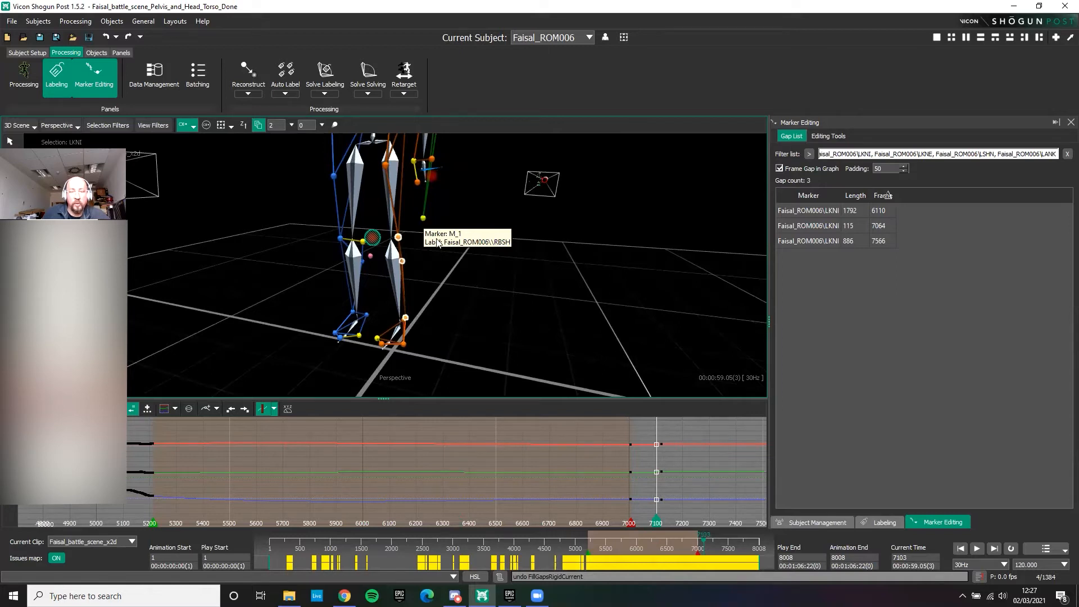
key("Left")
key("Left")
key("Left")
key("Left")
key("Left")
key("Left")
key("Left")
key("Left")
key("Left")
key("Left")
key("Left")
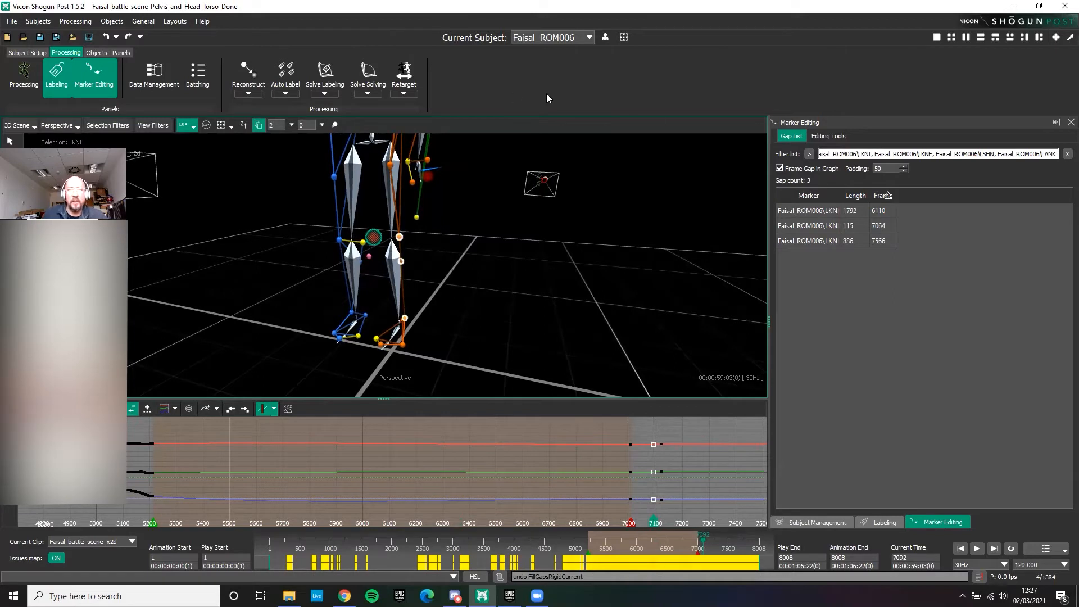
- Clear the marker selection, return to frame 5140 before the long LKNI gap, and reselect the left knee, shin and ankle markers
left_click(588, 38)
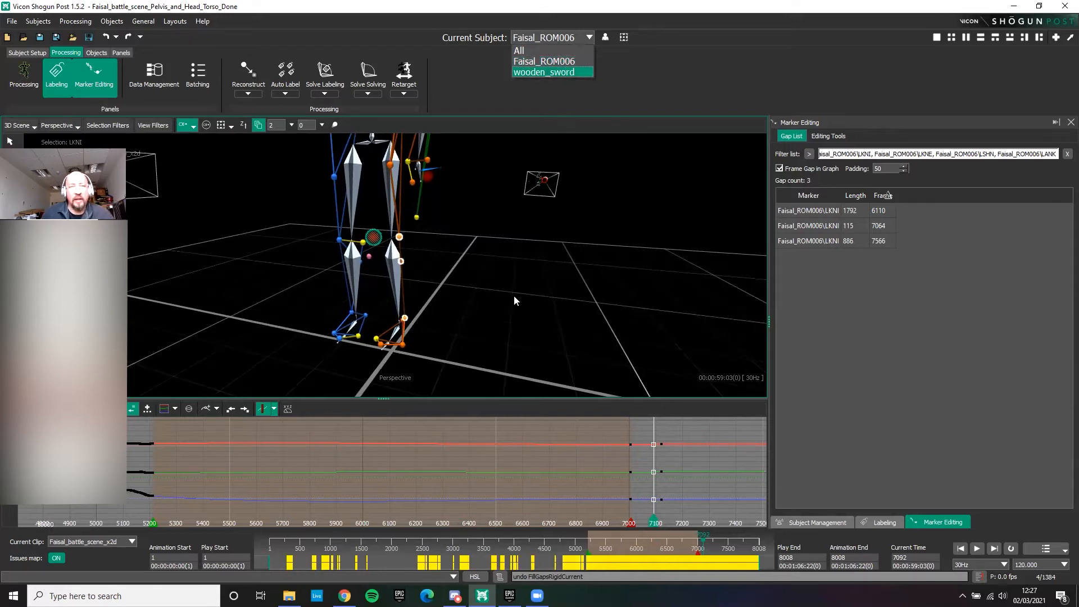
left_click(540, 282)
middle_click_drag(545, 353, 489, 349)
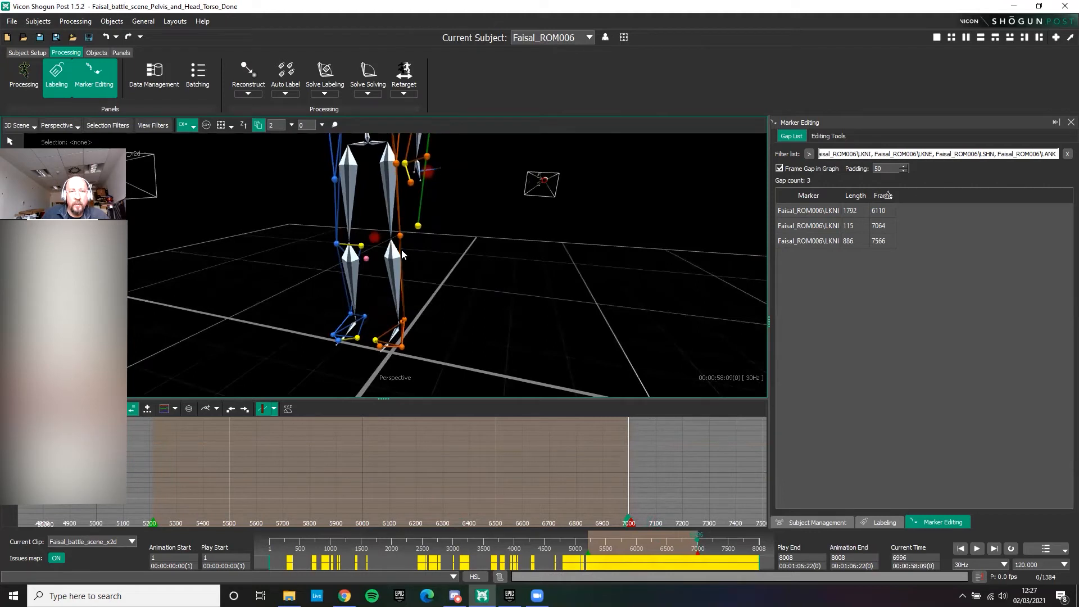
middle_click_drag(451, 291, 769, 290)
left_click_drag(492, 295, 609, 299, "alt")
left_click_drag(358, 214, 420, 329)
key("alt")
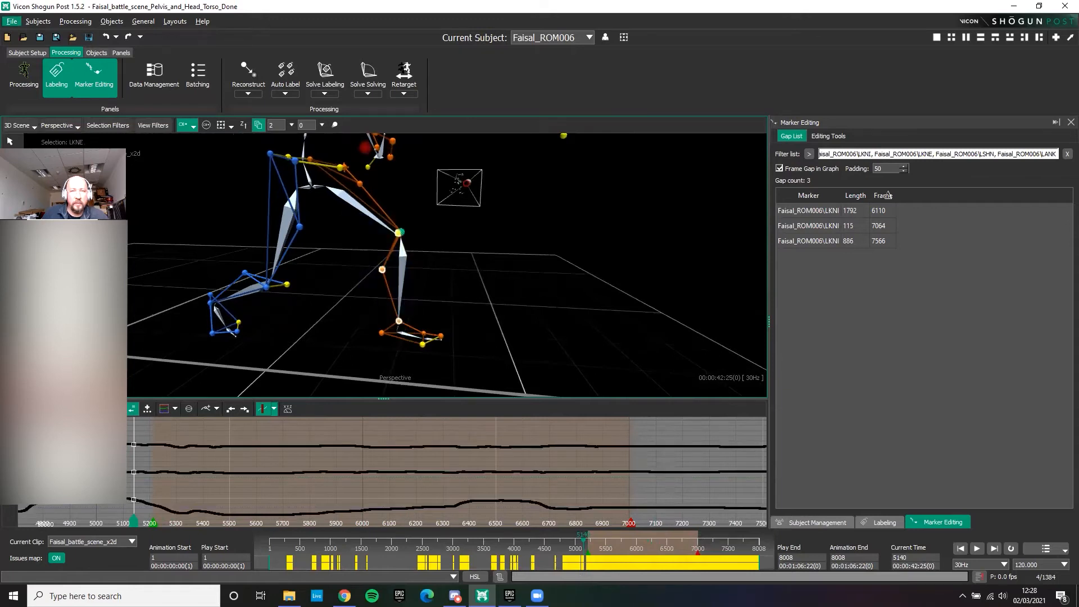
- Find the long LKNI gap at frame 6110 and advance to its end at frame 7001, viewing the left leg
left_click_drag(524, 298, 458, 302, "alt")
key("g")
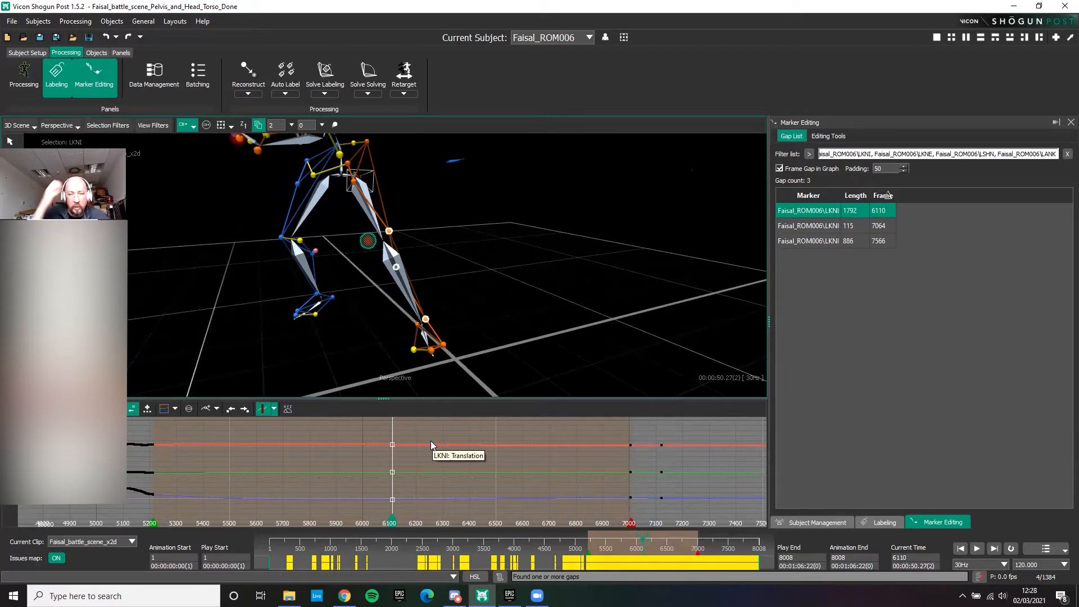
middle_click_drag(427, 465, 597, 302)
left_click_drag(597, 298, 525, 305, "alt")
key("Right")
key("Right")
key("Right")
key("Right")
key("Right")
key("Right")
key("Right")
key("Right")
key("Right")
key("Right")
key("Right")
key("Right")
key("Right")
key("Right")
key("Right")
key("Right")
key("Right")
key("Right")
key("Right")
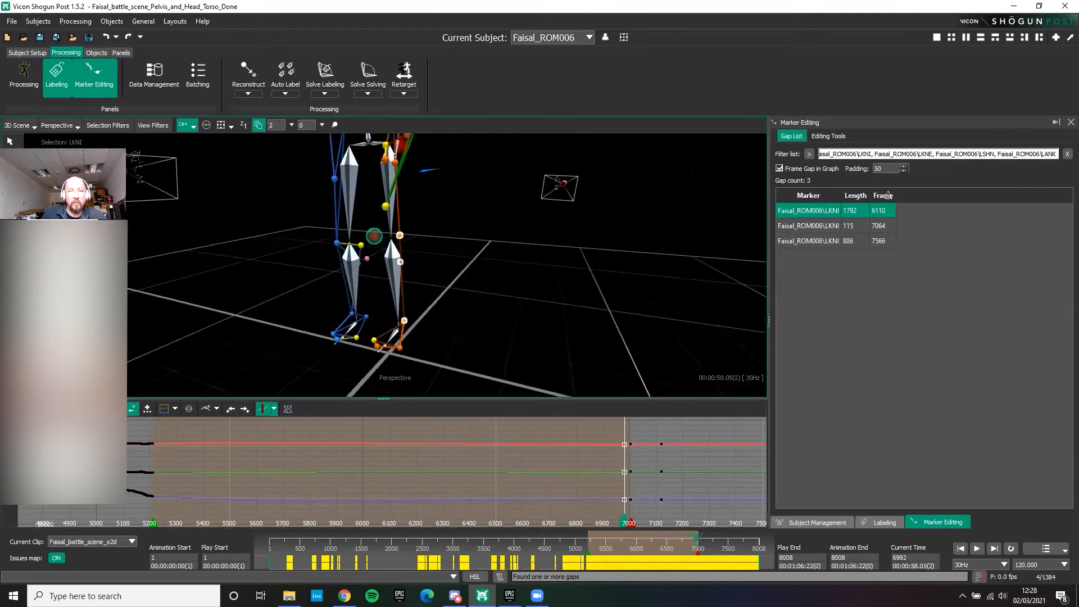
key("Right")
key("Right")
key("Right")
key("Right")
key("Right")
key("Right")
key("Right")
key("Right")
key("Right")
key("Right")
key("Right")
key("Right")
key("Right")
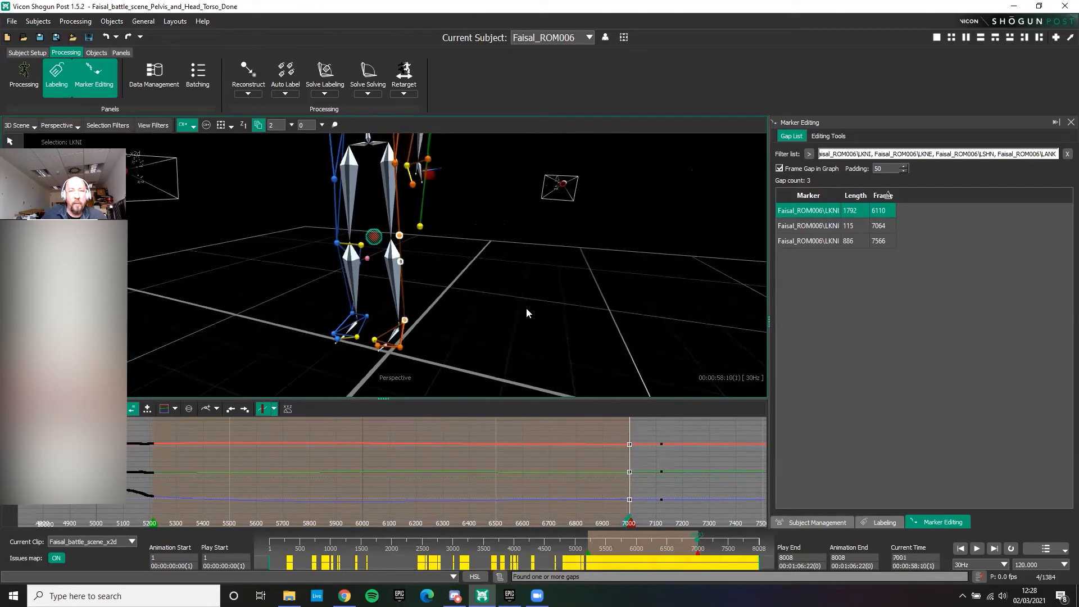
- Compare frames 7005 and 7006 at the gap's end, examining the LKNI marker and the tip of the sword
key("Right")
key("Right")
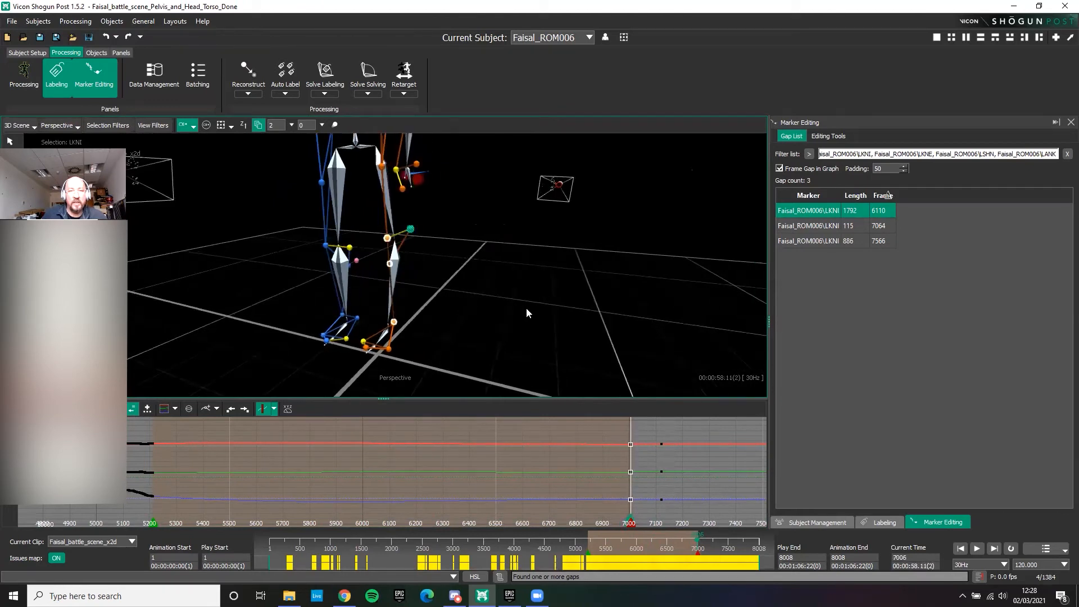
key("Left")
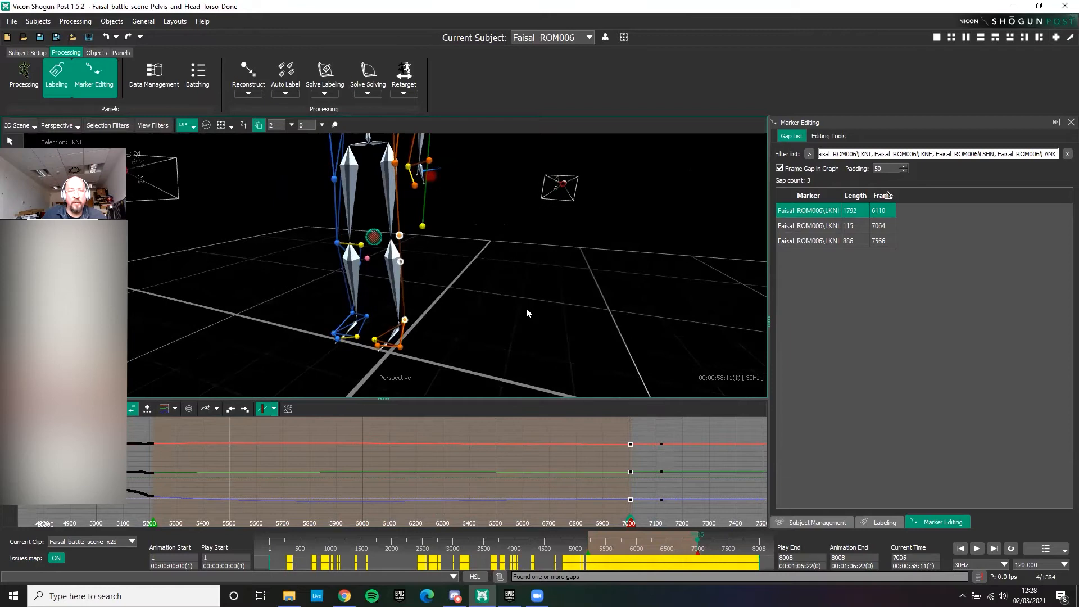
key("Right")
key("Right")
key("Left")
key("Left")
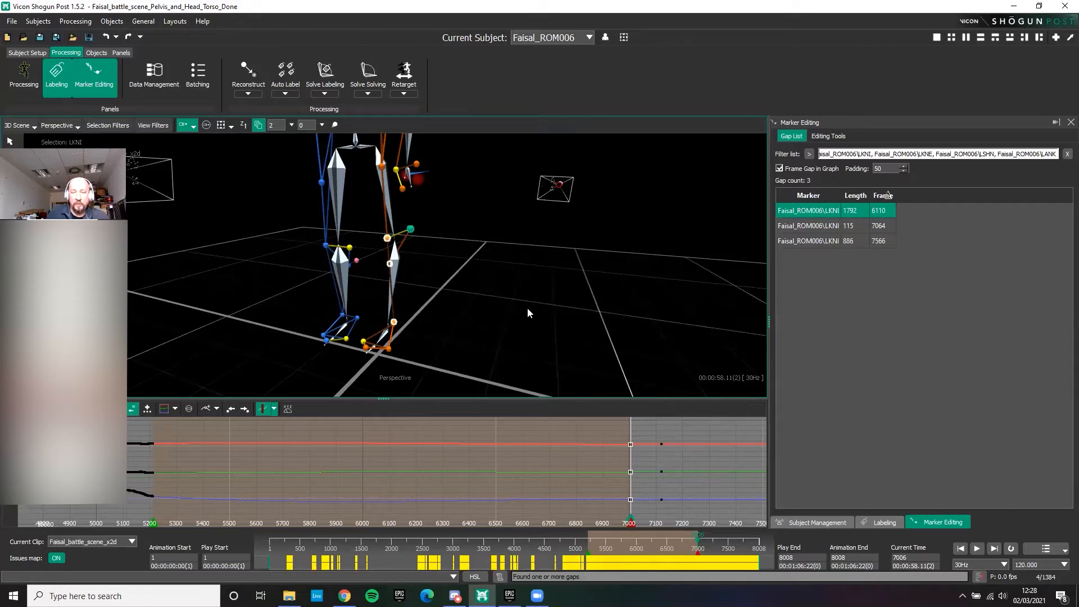
- Clear the selected time range and relabel the stray LKNI marker at frame 7006 as M_1 of the wooden_sword subject
key("Escape")
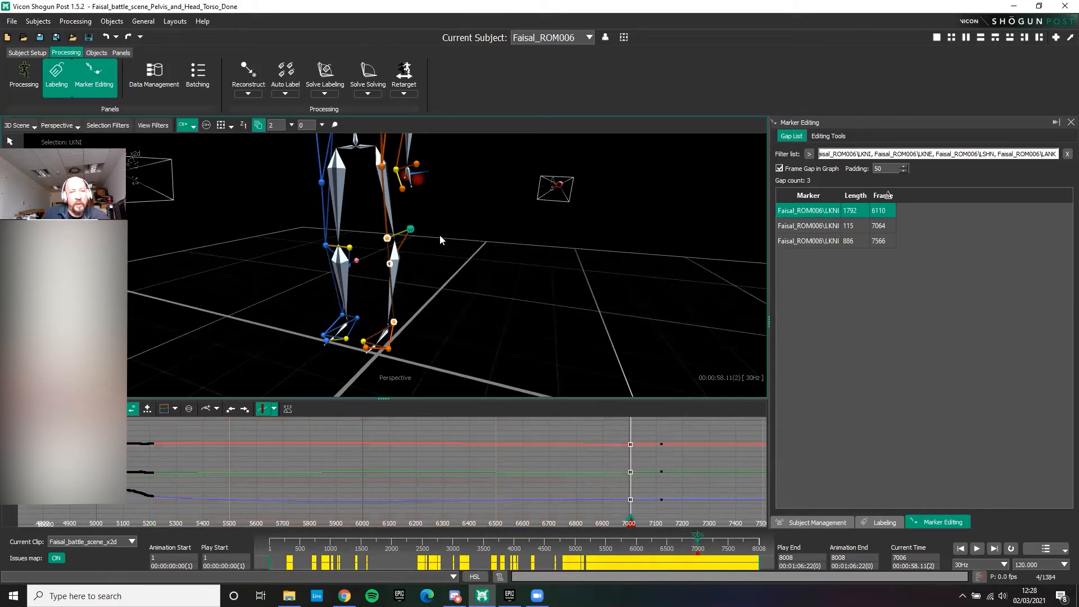
left_click(410, 230)
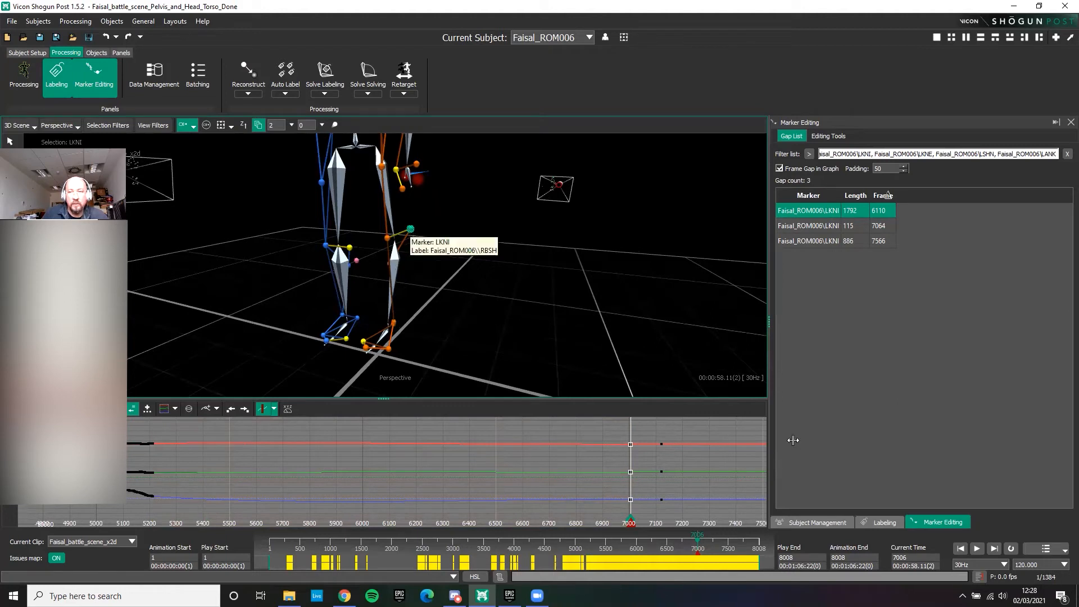
left_click(880, 521)
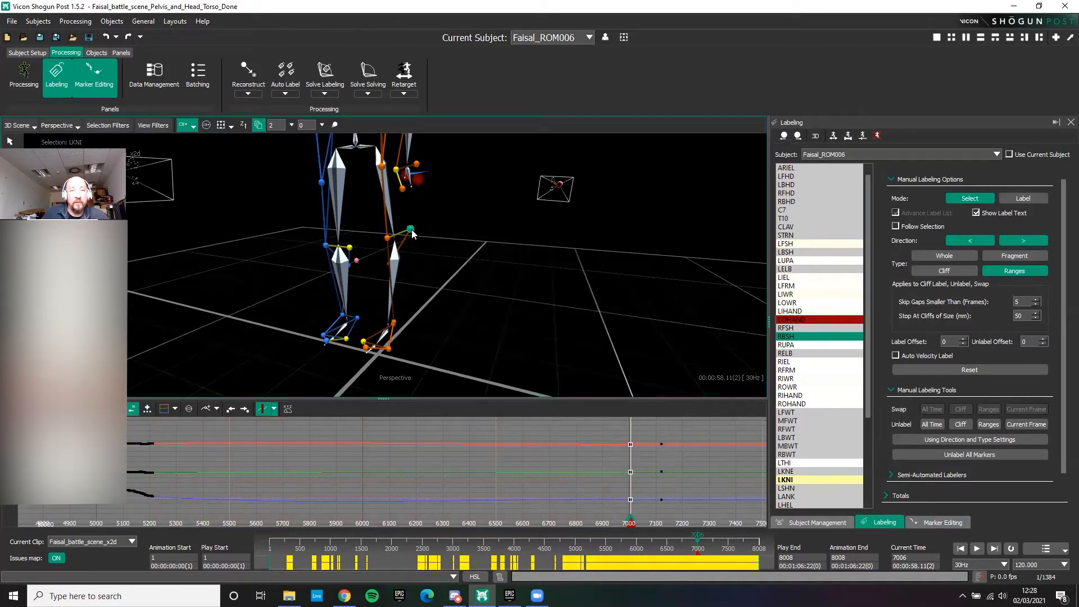
mouse_move(412, 234)
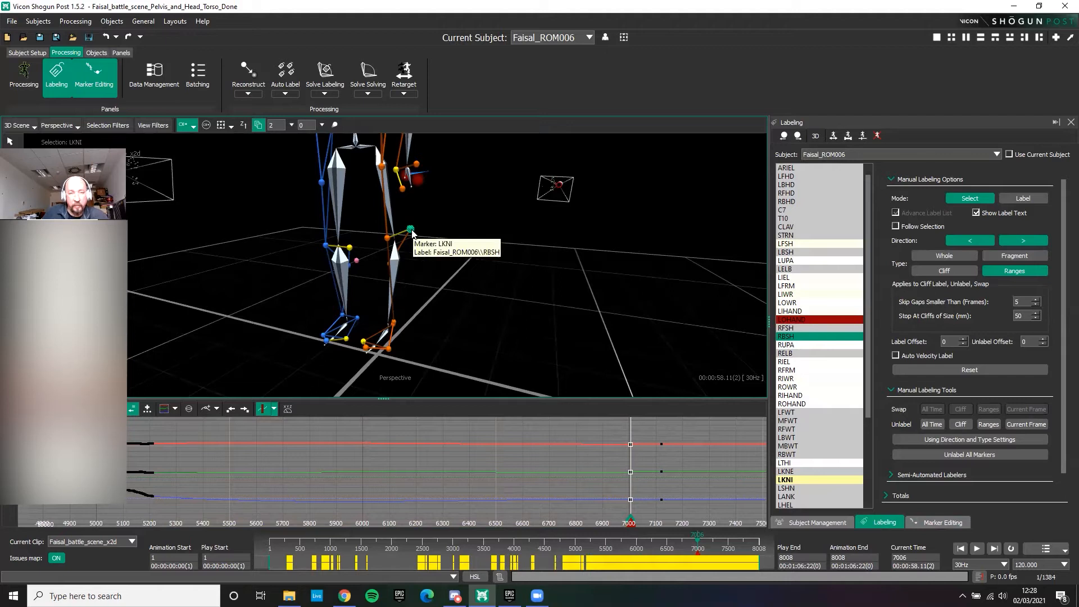
left_click(877, 153)
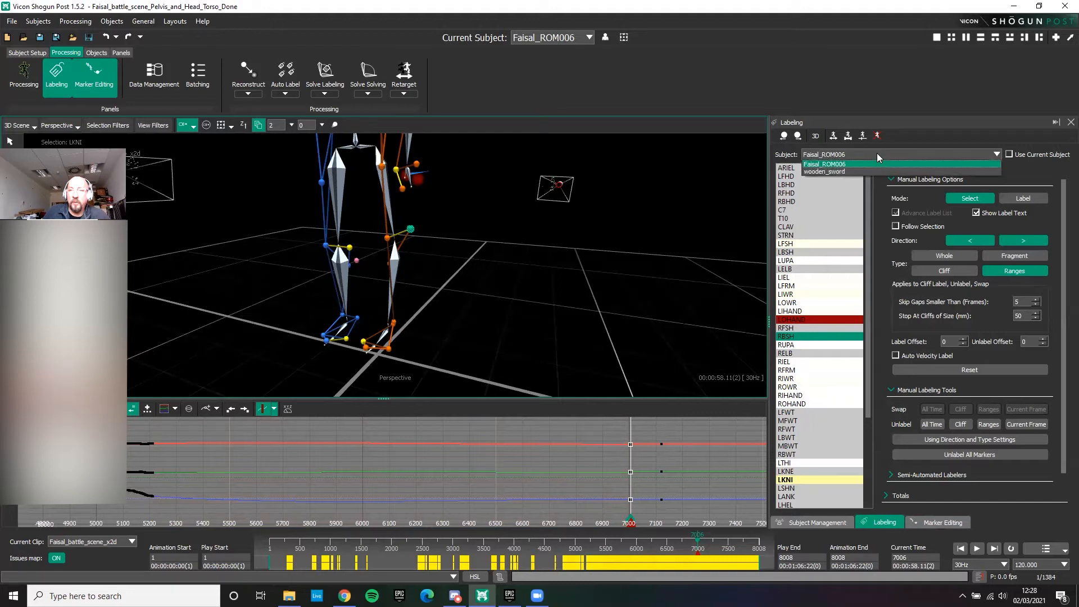
left_click(835, 172)
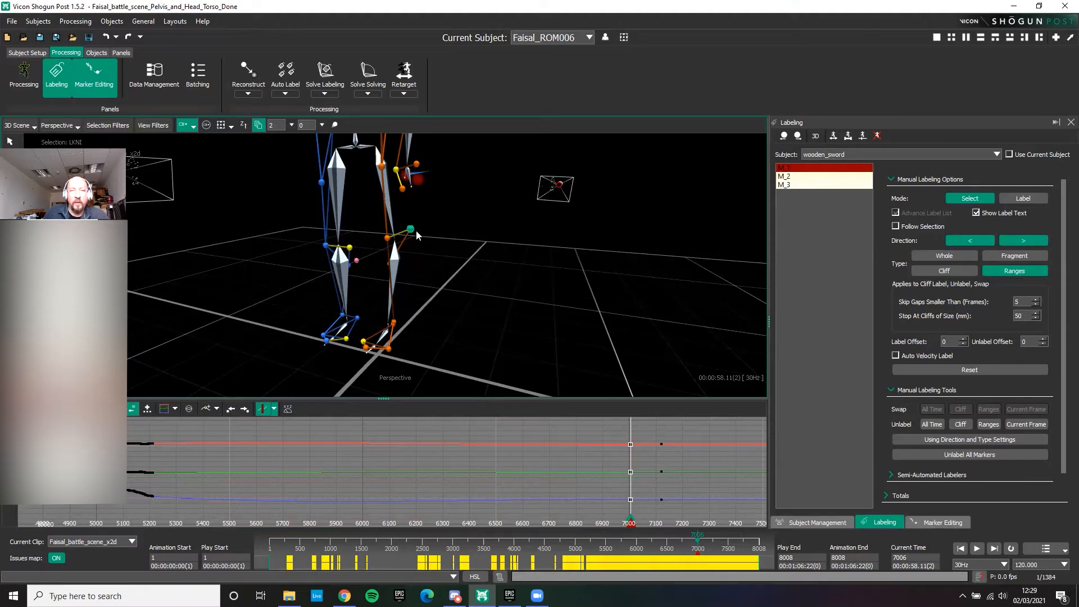
left_click(786, 169)
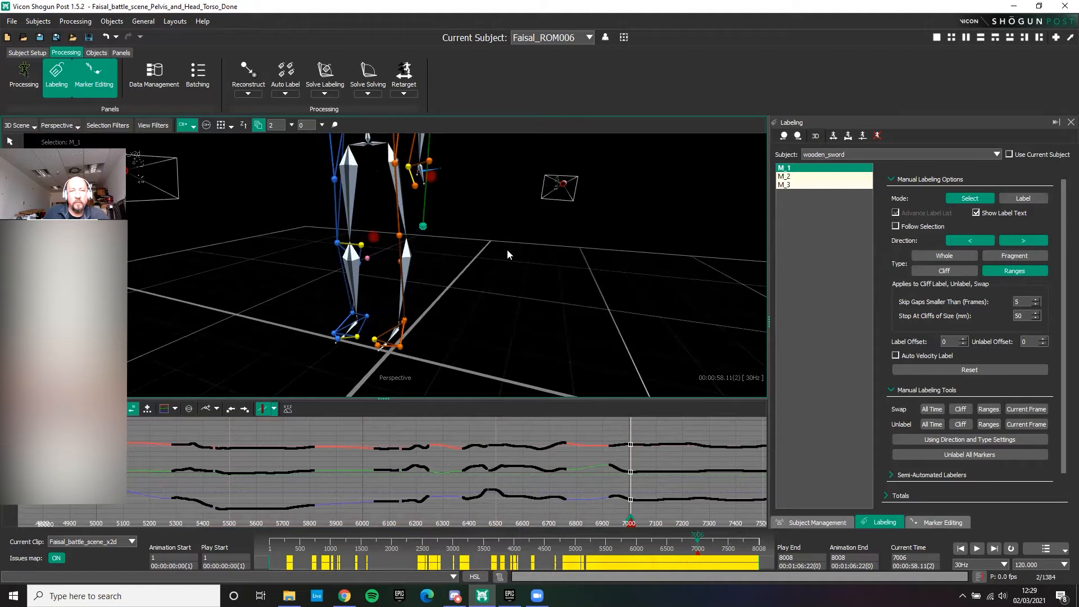
- Advance frame by frame from 7006 to 7122, examining the left knee and wooden sword markers for the next labeling error
key("Right")
key("Right")
key("Right")
key("Right")
key("Right")
key("Right")
key("Right")
key("Right")
key("Right")
key("Right")
key("Right")
key("Right")
key("Right")
key("Right")
key("Right")
key("Right")
key("Right")
key("Right")
key("Right")
key("Right")
key("Right")
key("Right")
key("Right")
key("Right")
key("Right")
key("Right")
key("Right")
key("Right")
key("Right")
key("Right")
key("Right")
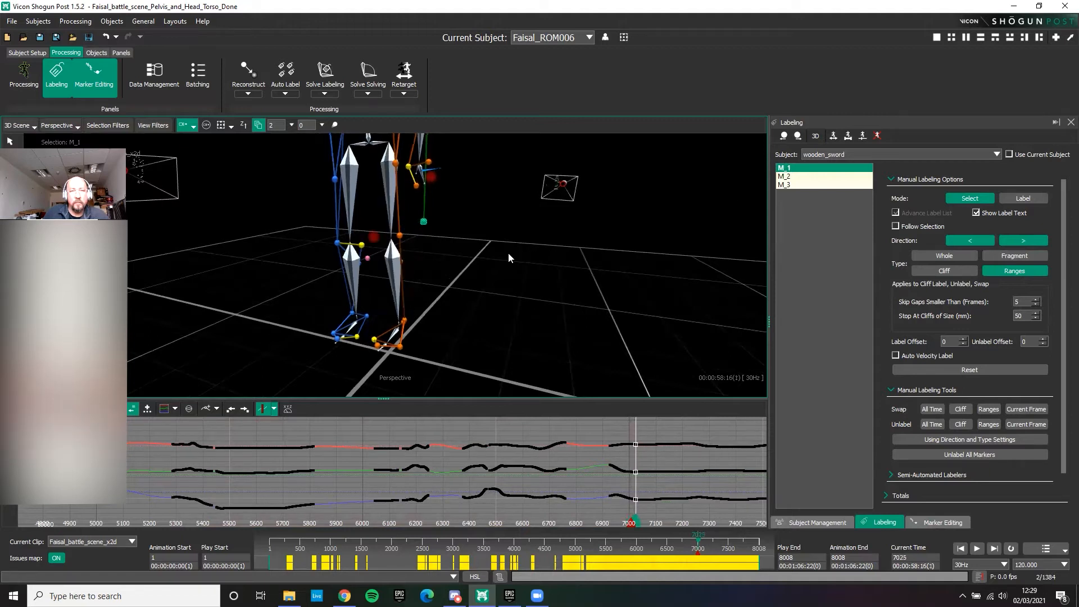
key("Right")
key("Right")
key("Right")
key("Right")
key("Right")
key("Right")
key("Right")
key("Right")
key("Right")
key("Right")
key("Right")
key("Right")
key("Right")
key("Right")
key("Right")
key("Right")
key("Right")
key("Right")
key("Right")
key("Right")
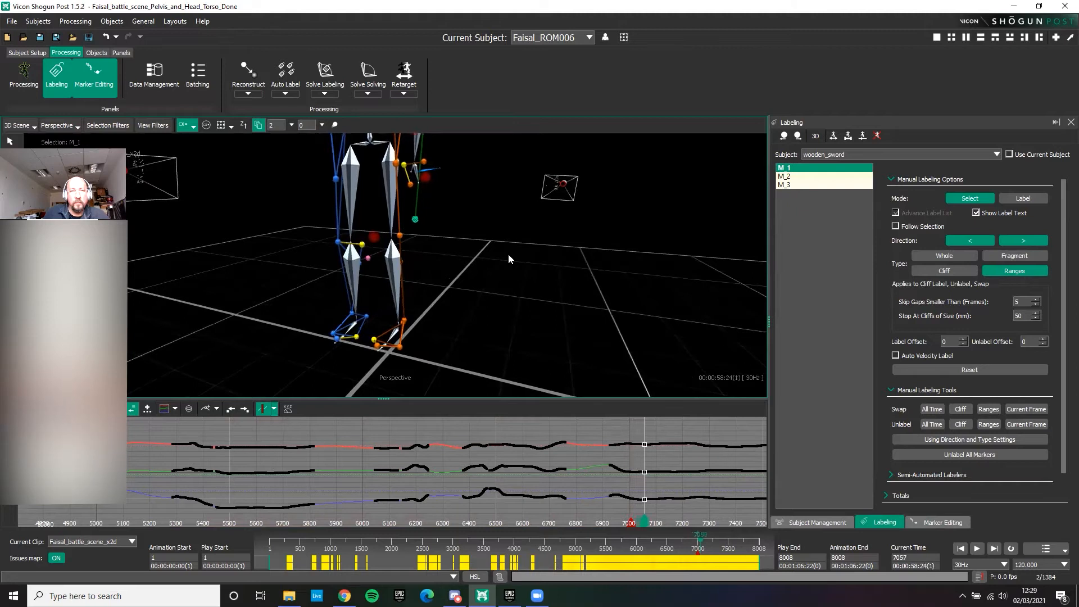
key("Right")
key("Right")
key("Right")
key("Right")
key("Right")
key("Right")
key("Right")
key("Right")
key("Right")
key("Right")
key("Right")
key("Right")
key("Right")
key("Right")
key("Right")
key("Right")
key("Right")
key("Right")
key("Right")
key("Right")
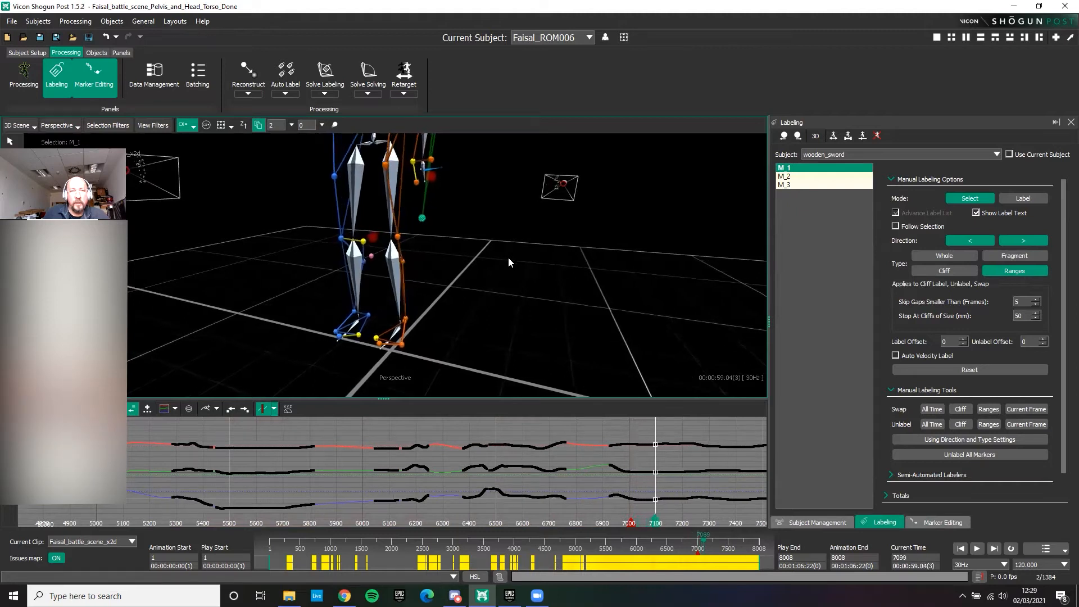
key("Left")
key("Left")
key("Left")
key("Left")
key("Left")
key("Left")
key("Left")
key("Left")
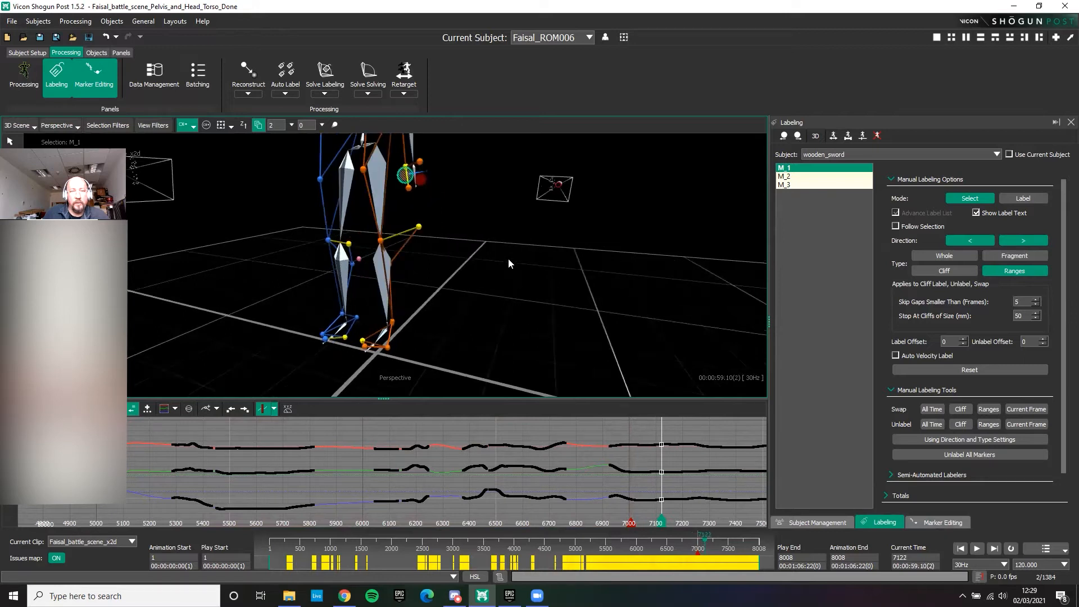
key("Left")
key("Right")
- Relabel the stray LKNI marker at frame 7122 as M_1 of the wooden_sword subject
left_click(419, 228)
key("i")
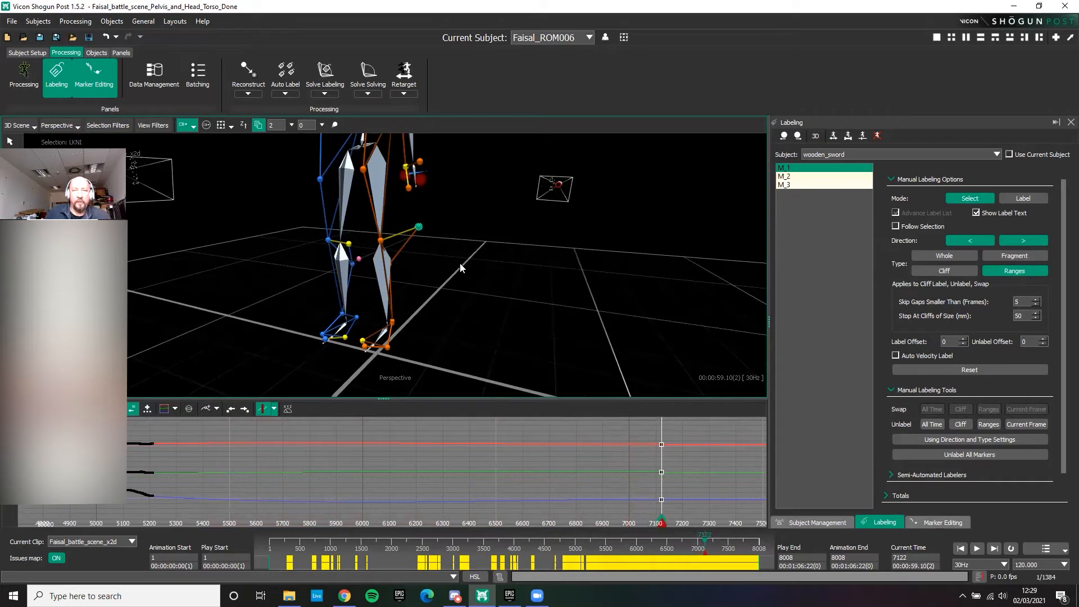
left_click(787, 168)
left_click_drag(533, 285, 458, 270)
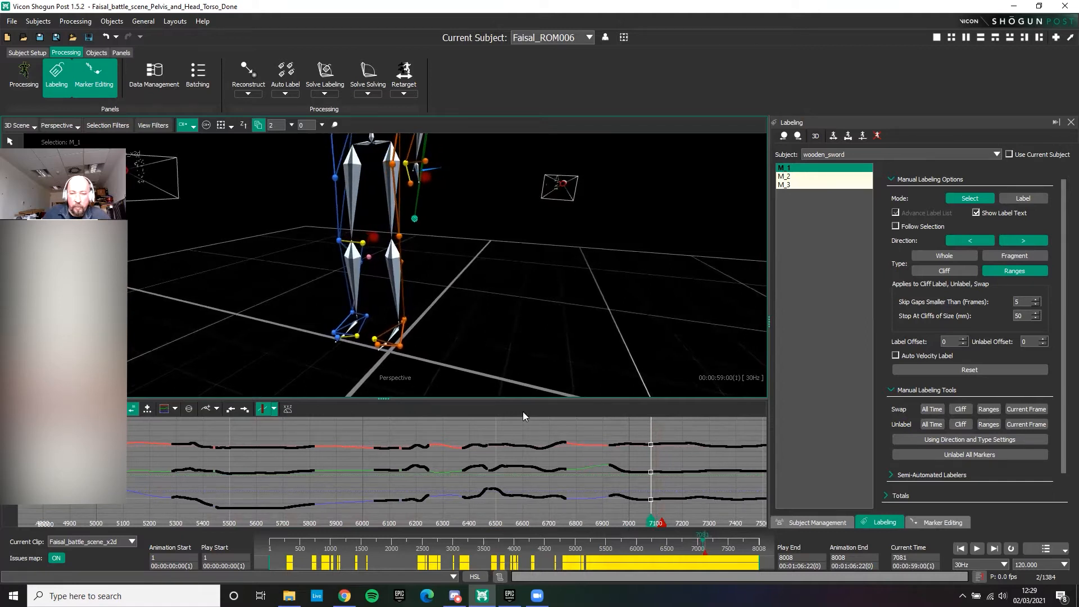
- Select the left knee, shin and ankle markers around frame 2480, find the long LKNI gap and reapply the gap list filter to the selection
left_click_drag(701, 544, 420, 542)
left_click_drag(477, 322, 428, 259, "alt")
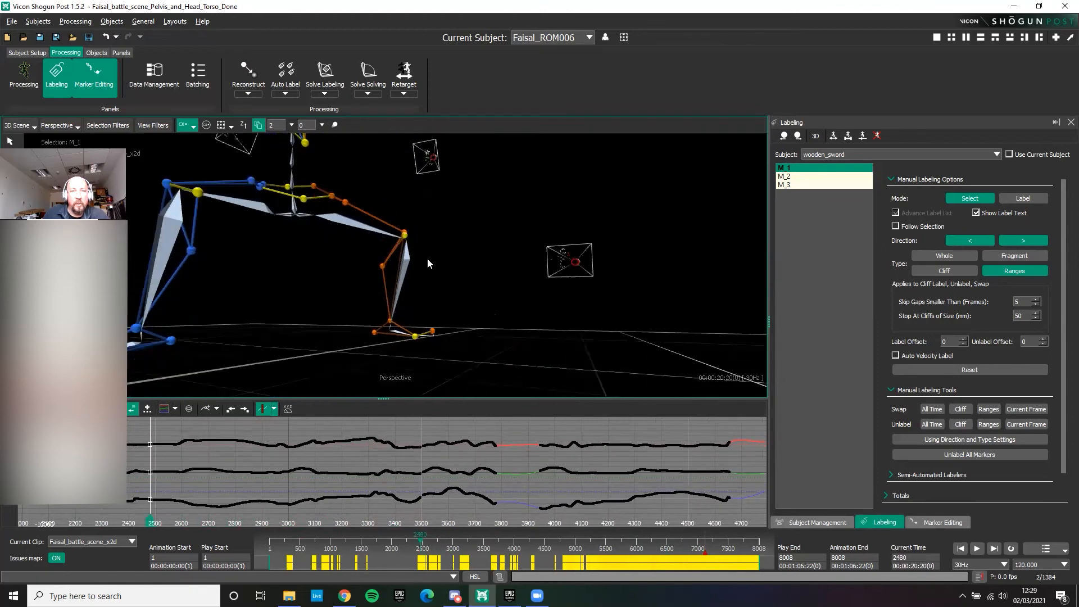
left_click_drag(371, 208, 424, 329)
key("g")
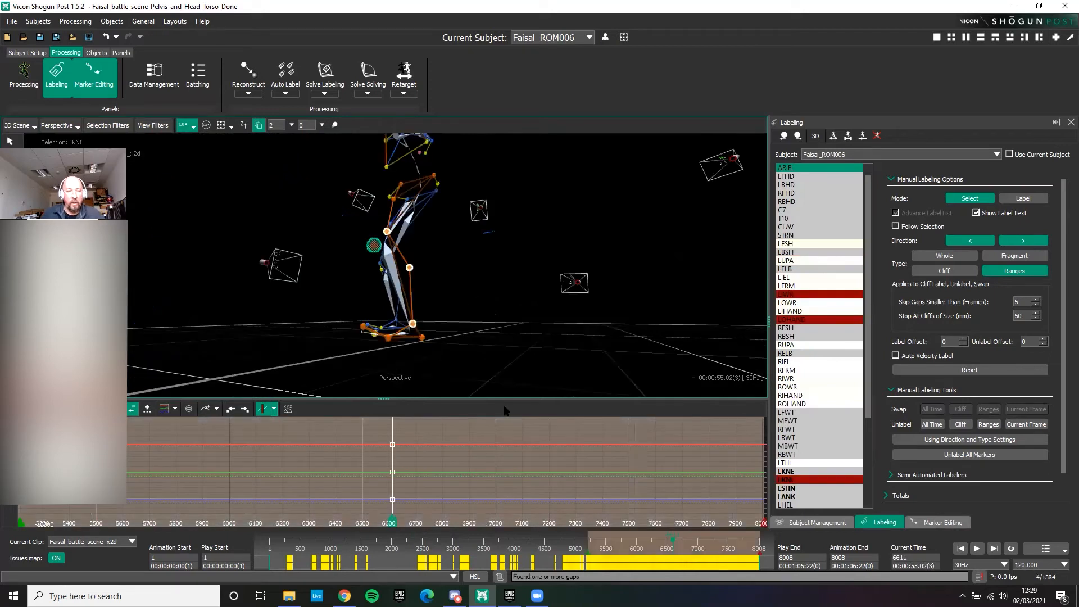
scroll(562, 461, "down", 2)
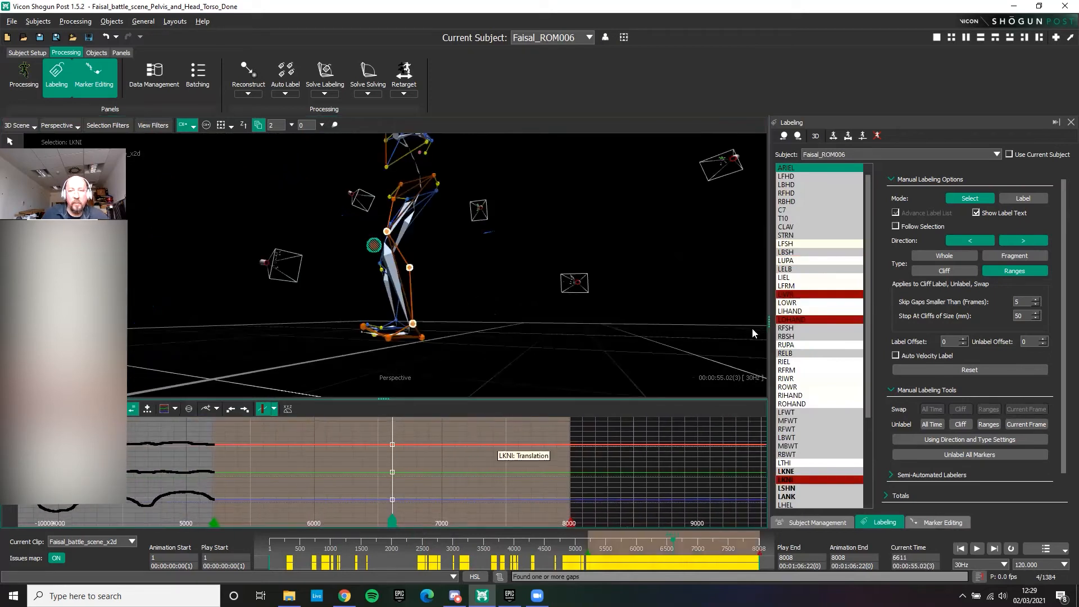
left_click(934, 522)
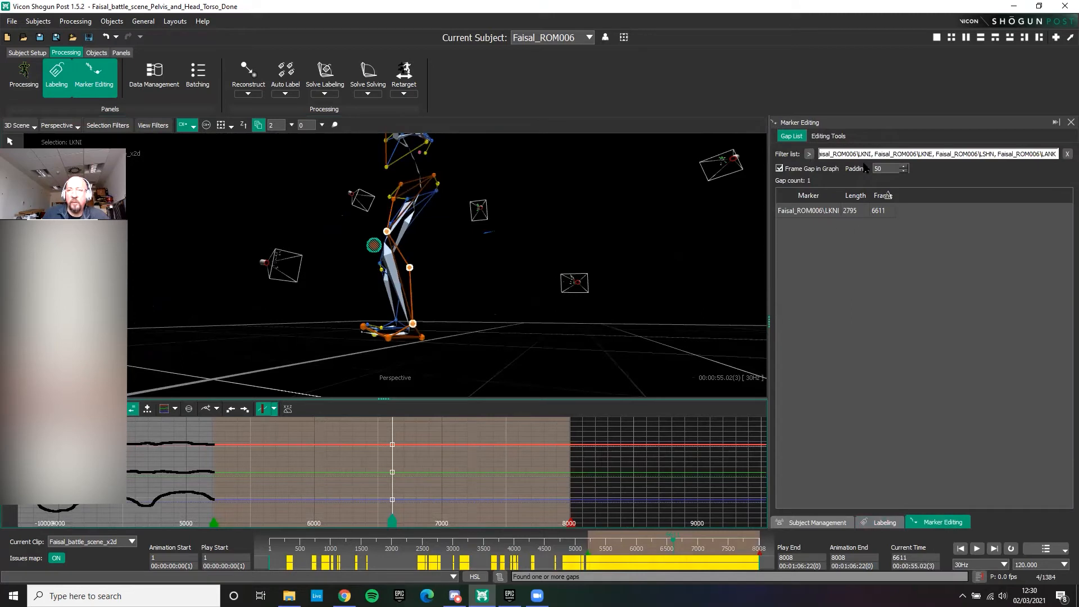
left_click(1066, 153)
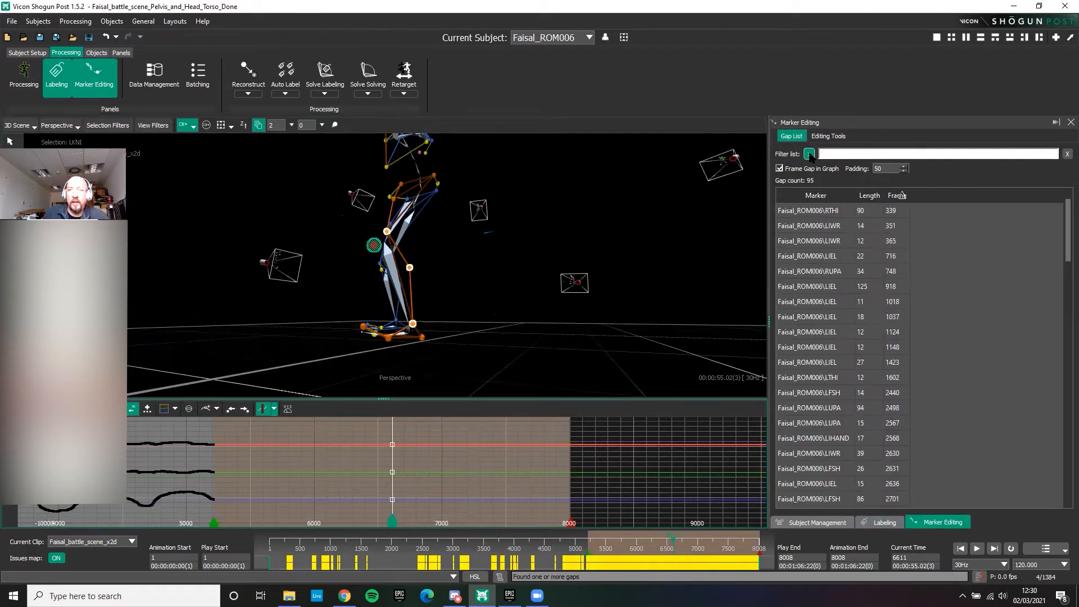
left_click(808, 154)
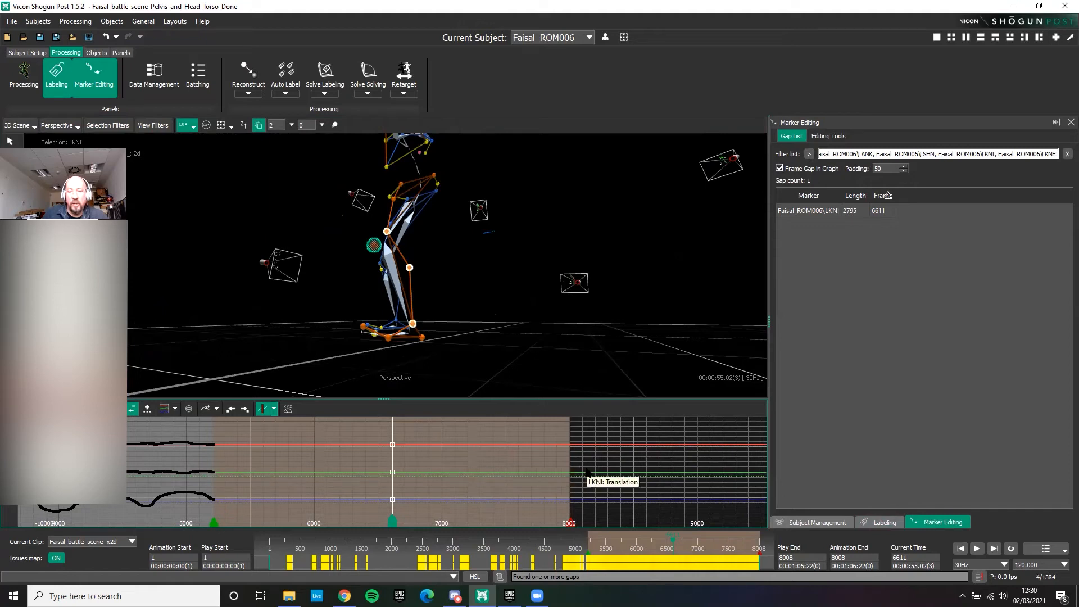
- Try to fill the long LKNI gap rigidly from LKNE, LSHN and LANK, and examine the filled knee marker around frames 6535 to 6680
left_click_drag(463, 318, 553, 339, "alt")
right_click_drag(548, 326, 520, 227, "alt")
mouse_move(519, 228)
left_mouse_down("alt")
mouse_move(524, 236)
mouse_move(499, 232)
left_mouse_up("alt")
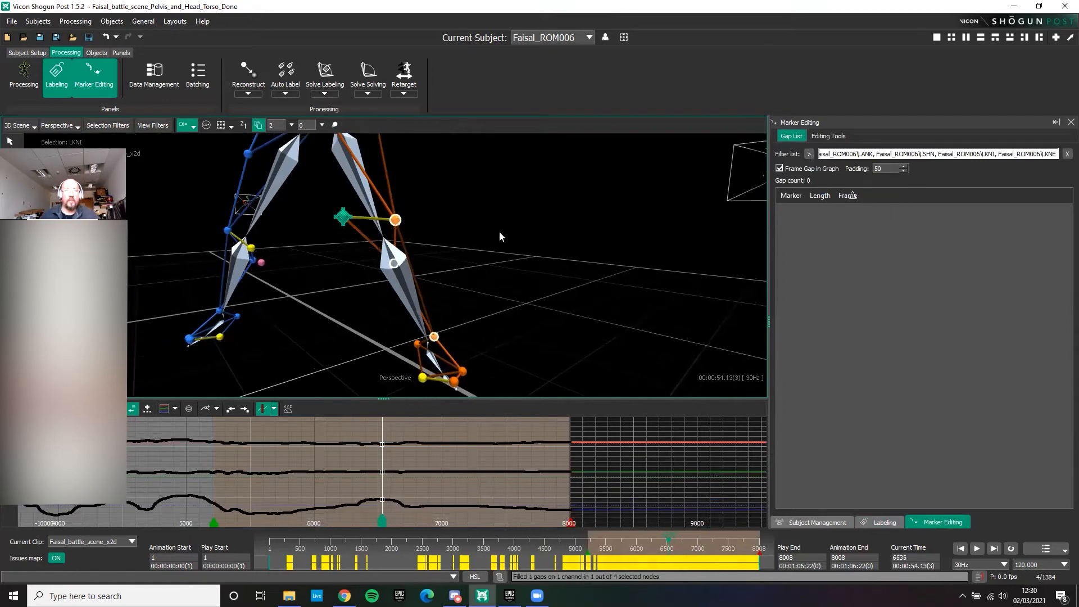
left_click_drag(555, 231, 635, 251)
left_click_drag(558, 293, 509, 280, "alt")
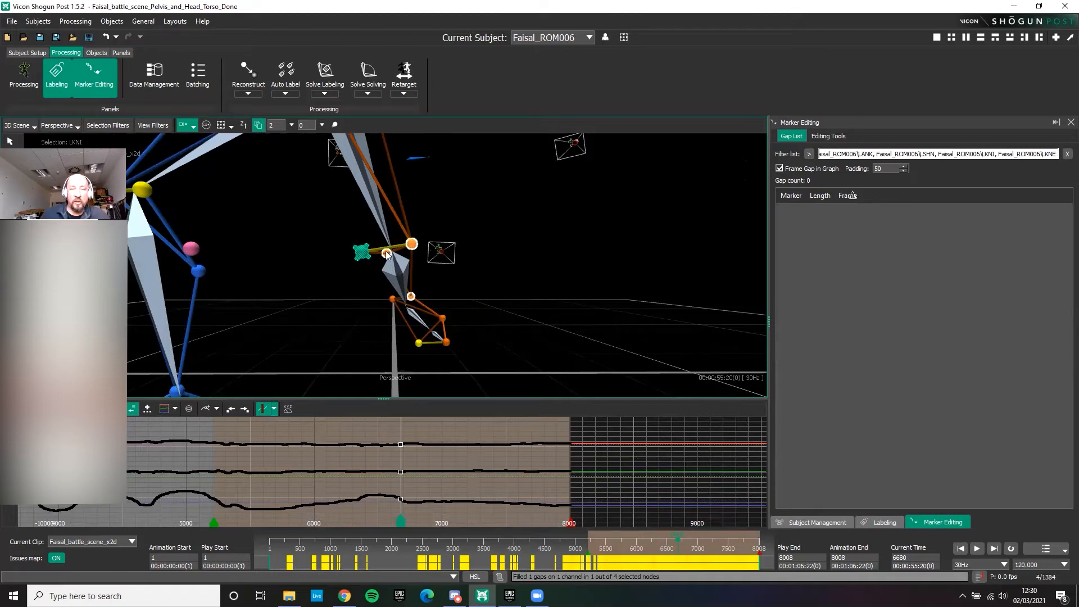
left_click_drag(520, 289, 482, 289, "alt")
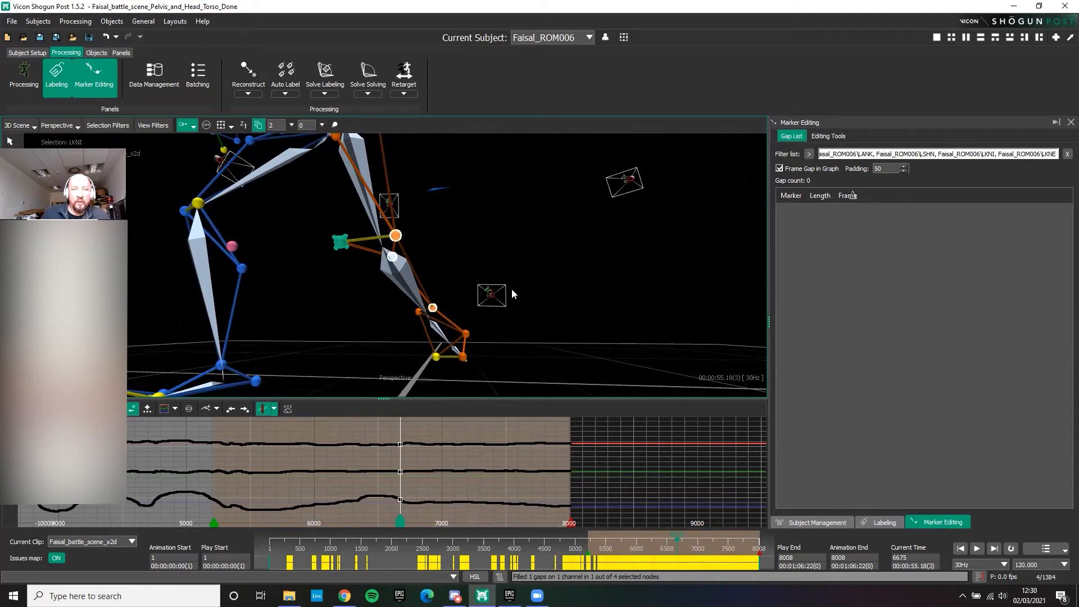
left_click_drag(569, 258, 555, 255, "alt")
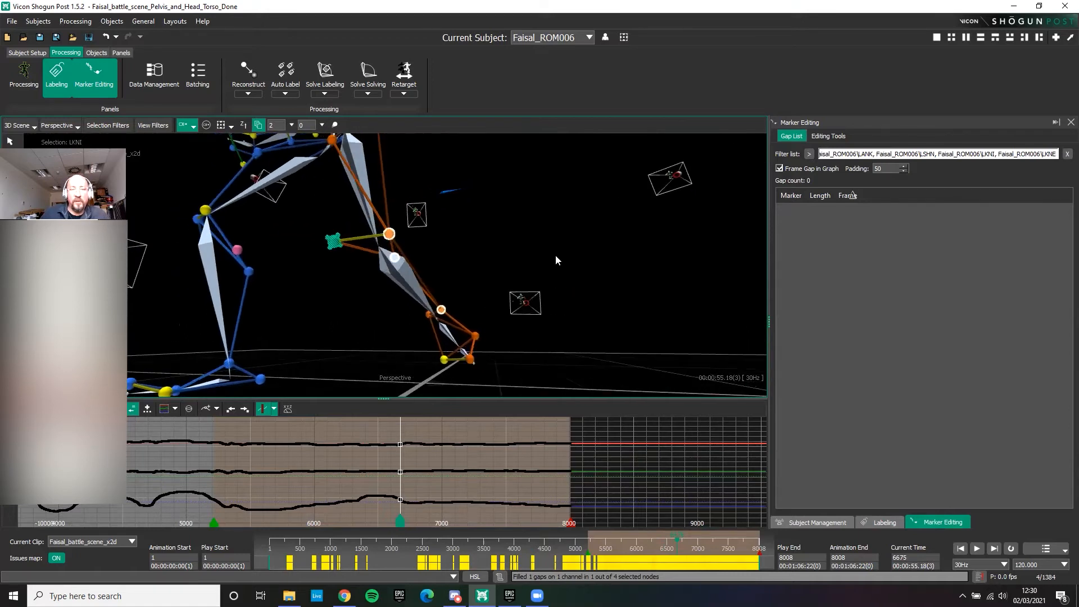
middle_click_drag(554, 247, 536, 244)
left_click_drag(536, 244, 444, 315, "alt")
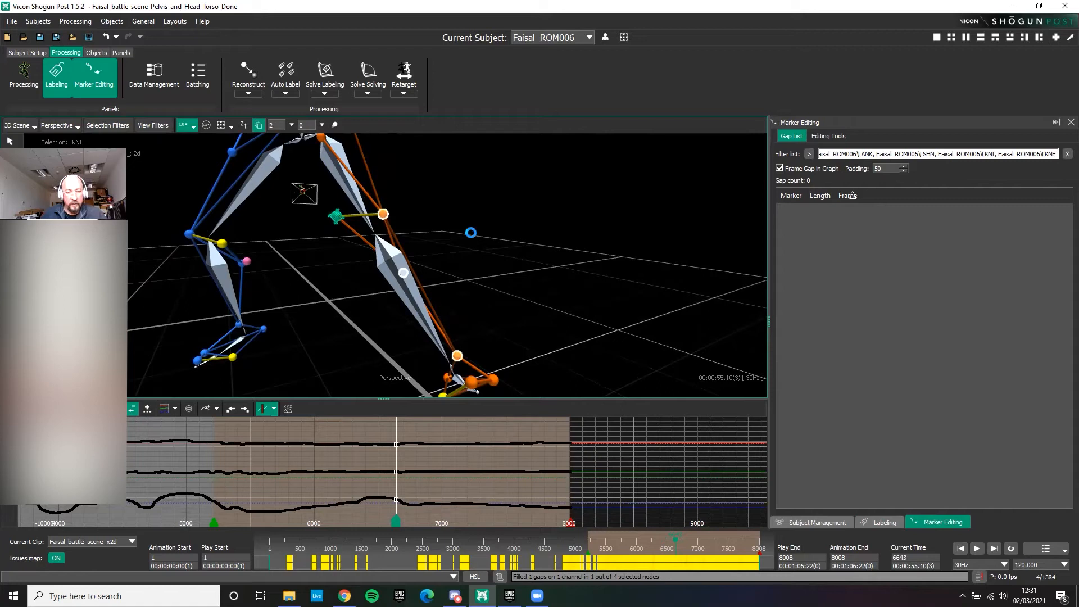
- Undo the rigid fill of LKNI and examine the missing knee marker's position against the left leg bones
key("ctrl+z")
mouse_move(474, 232)
left_mouse_down("alt")
mouse_move(503, 241)
mouse_move(449, 237)
left_mouse_up("alt")
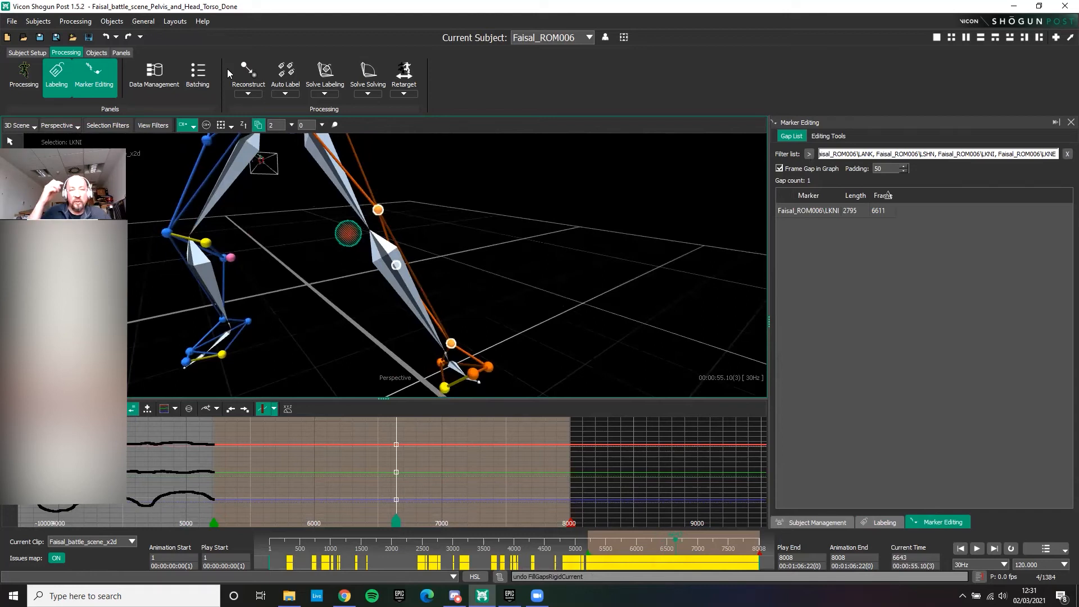
mouse_move(527, 255)
left_mouse_down("alt")
mouse_move(457, 248)
mouse_move(511, 248)
mouse_move(502, 242)
mouse_move(506, 272)
mouse_move(489, 253)
mouse_move(520, 259)
left_mouse_up("alt")
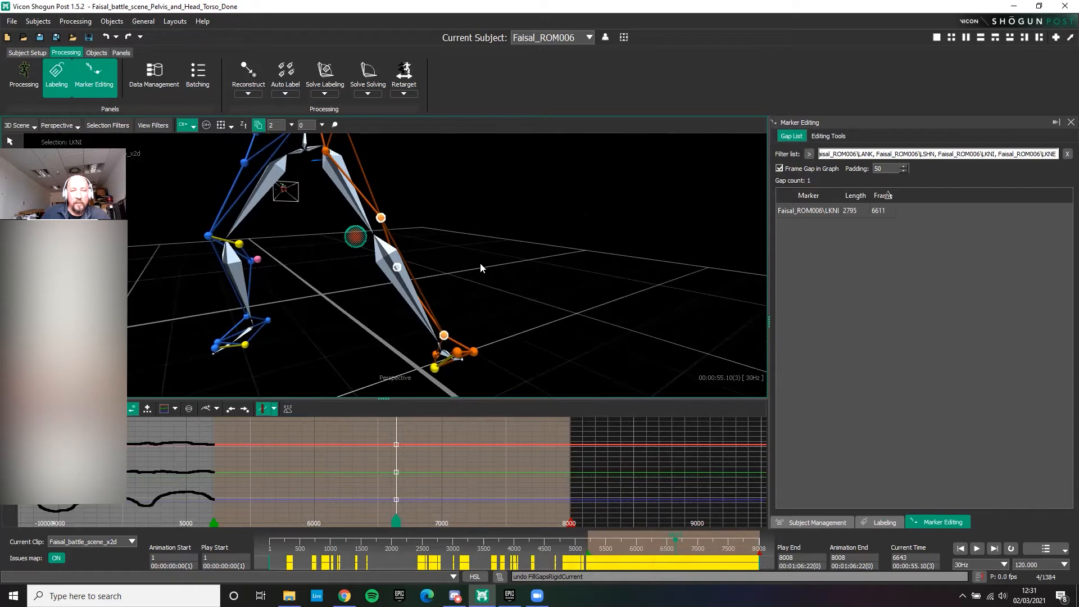
middle_click_drag(533, 268, 290, 272)
left_click_drag(523, 303, 453, 310, "alt")
middle_click_drag(454, 316, 408, 326)
left_click_drag(408, 327, 409, 322, "alt")
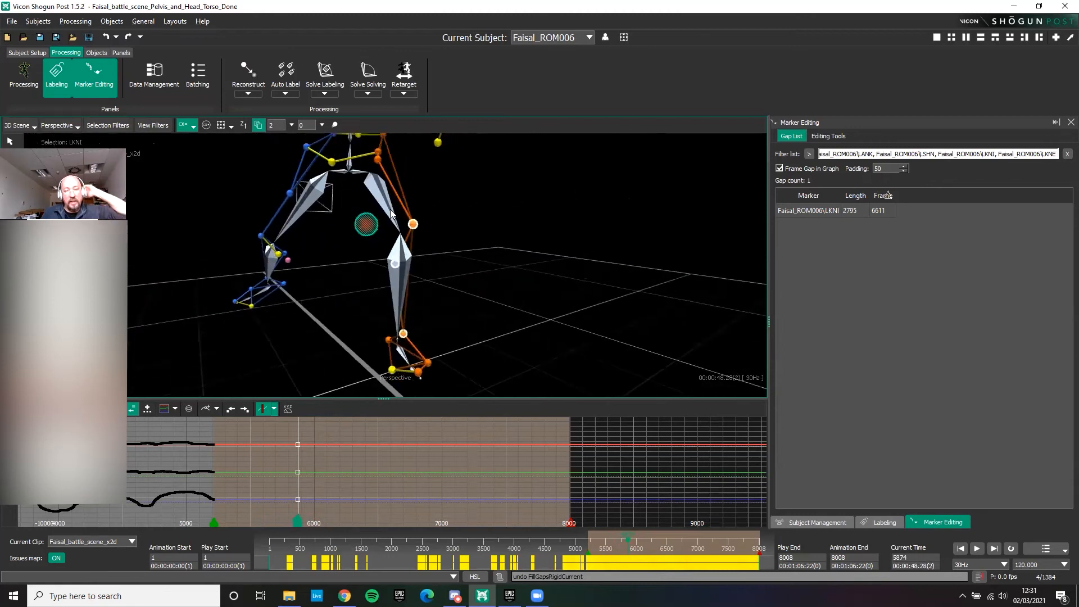
- Solve the Faisal_ROM006 subject and examine the left leg bones and missing LKNI marker across the gap
left_click(368, 72)
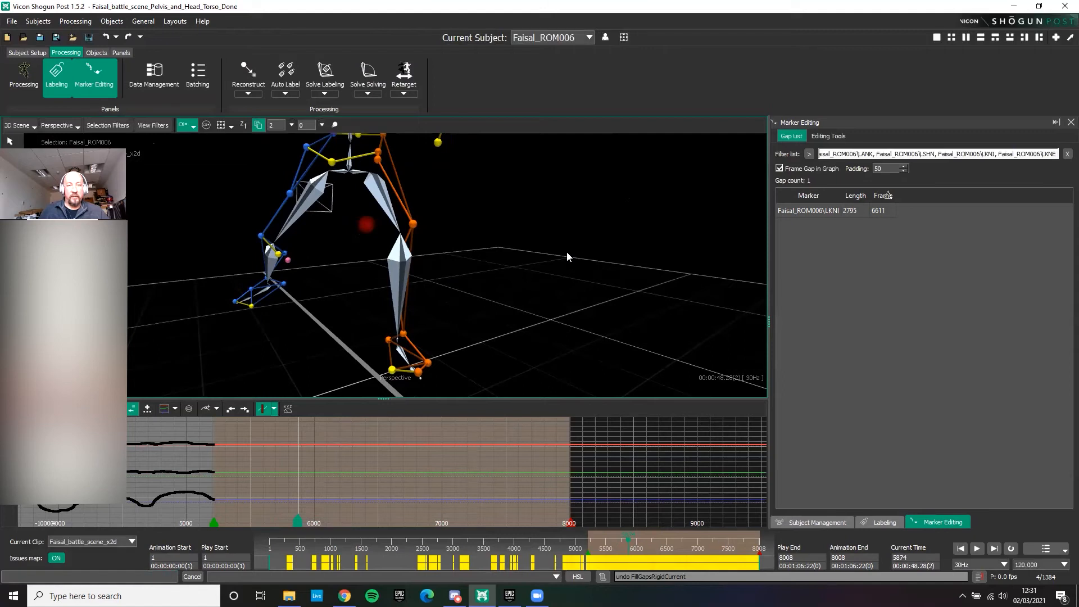
left_click_drag(562, 279, 192, 269)
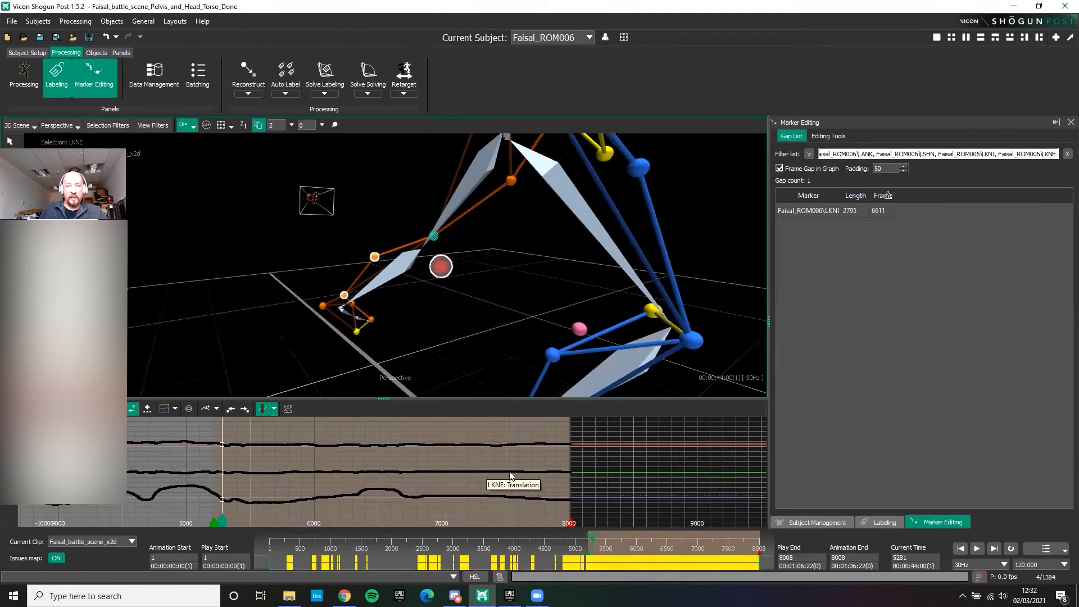
mouse_move(453, 306)
left_mouse_down("alt")
mouse_move(580, 316)
mouse_move(416, 309)
left_mouse_up("alt")
left_click_drag(312, 315, 417, 243, "alt")
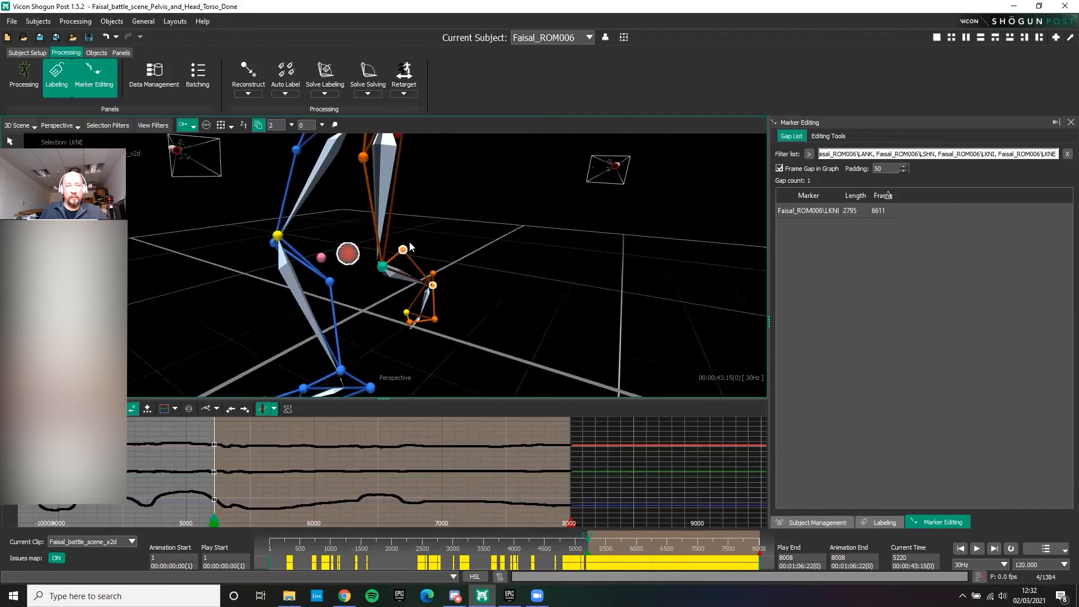
left_click_drag(430, 281, 667, 312)
left_click_drag(500, 309, 631, 313)
left_click_drag(354, 321, 573, 322)
left_click_drag(412, 326, 442, 263)
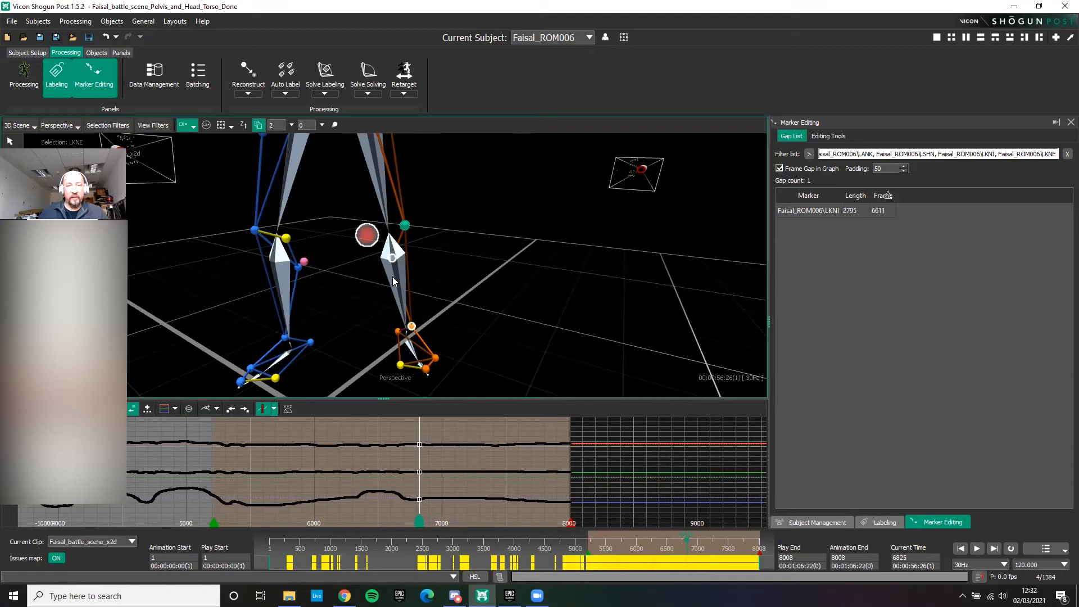
left_click_drag(471, 290, 436, 286, "alt")
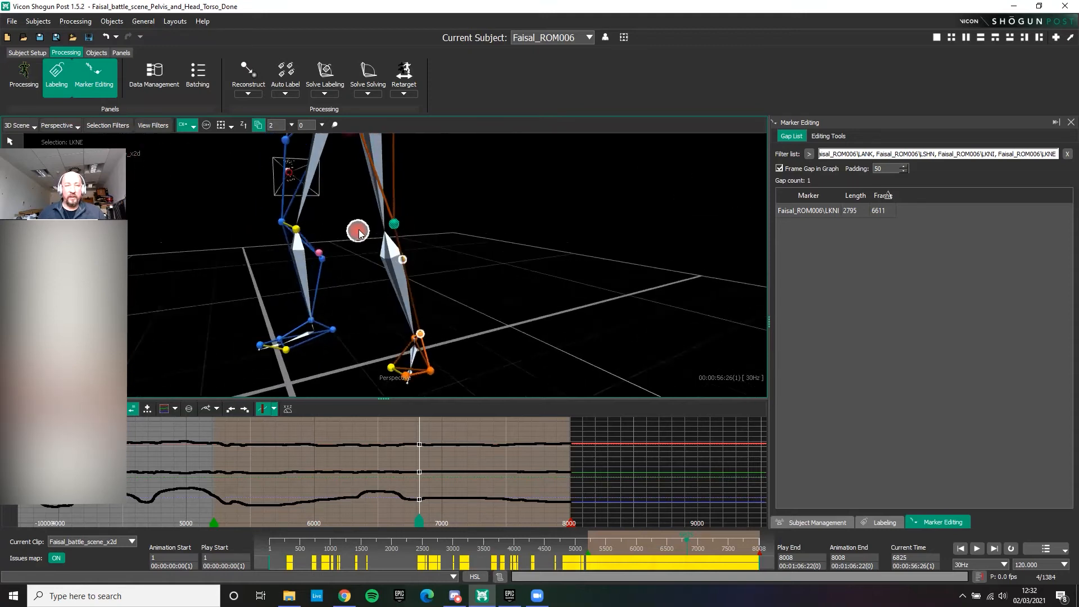
middle_click_drag(509, 302, 490, 303)
- Clear the marker selection, return to frame 5106 before the gap, select only LKNI and play towards the gap's start
left_click(345, 267)
left_click_drag(345, 205, 373, 241)
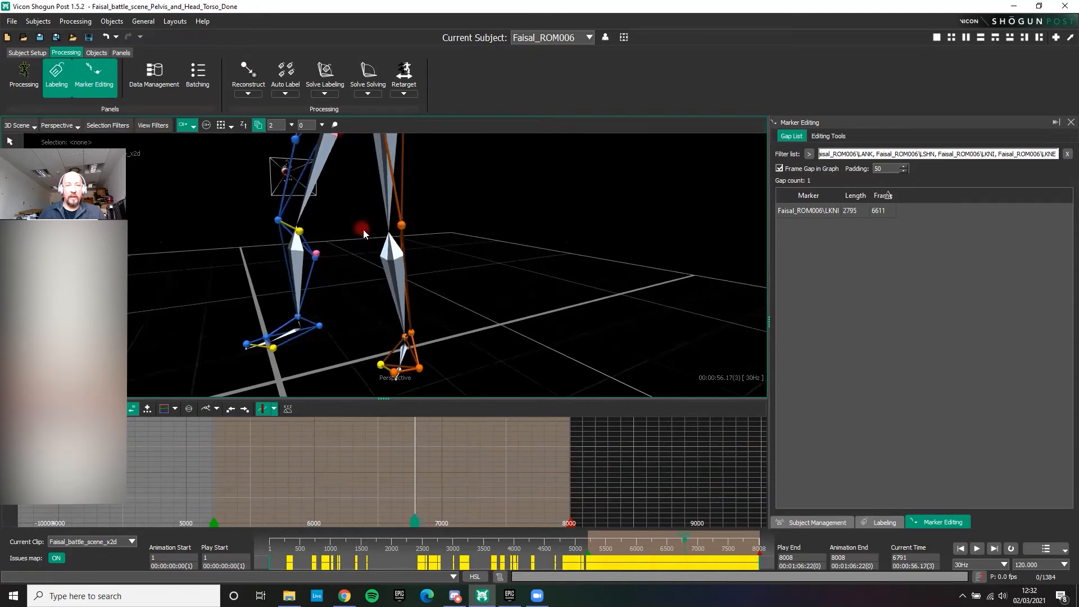
mouse_move(282, 467)
middle_mouse_down()
mouse_move(153, 469)
mouse_move(279, 493)
middle_mouse_up()
left_click_drag(660, 543, 582, 544)
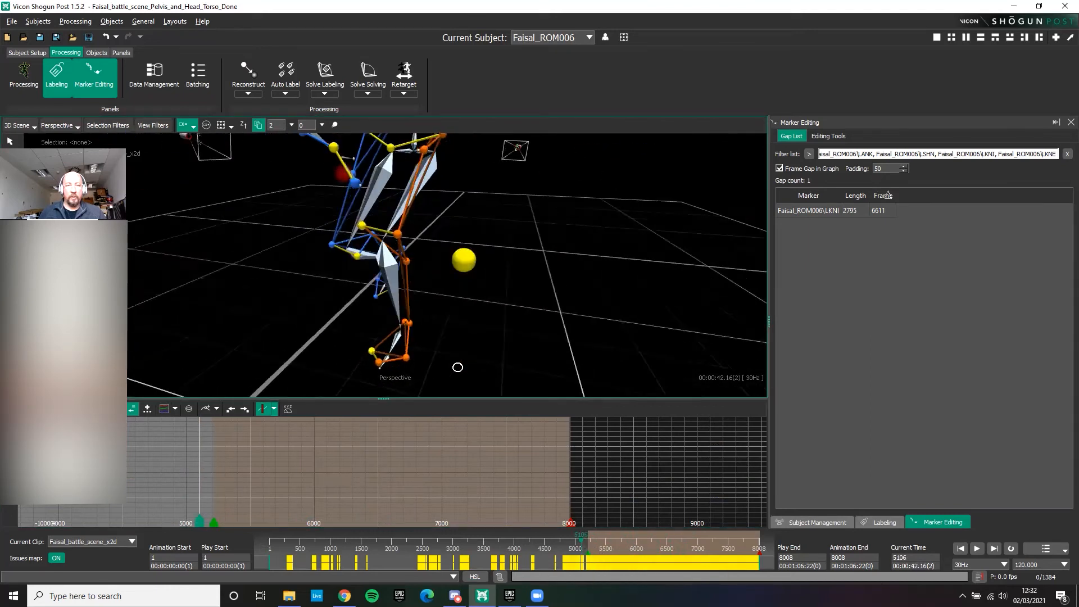
left_click(369, 228)
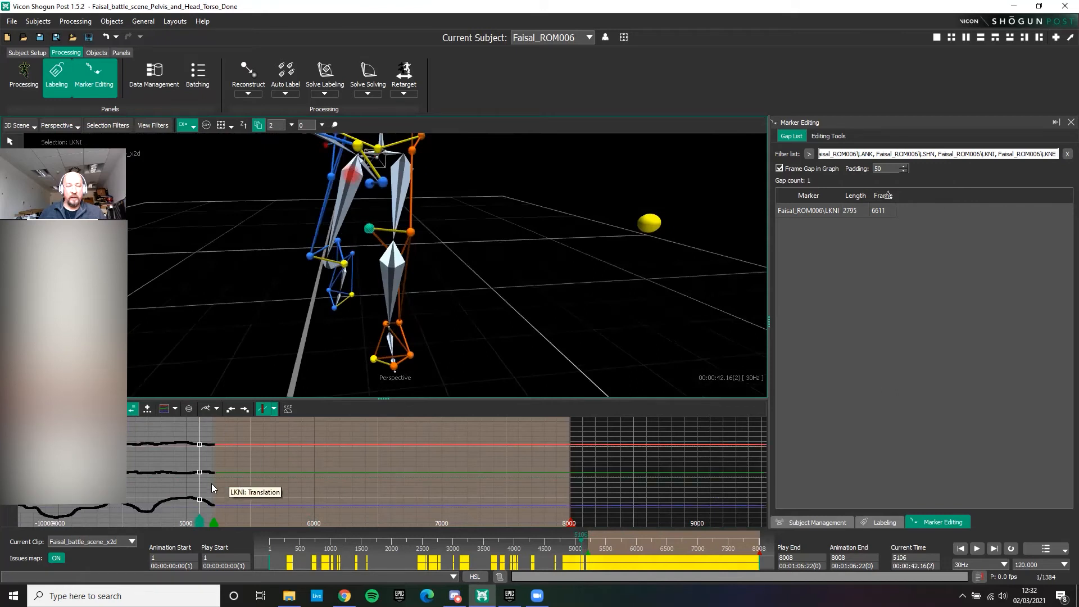
key("space")
left_click_drag(336, 485, 227, 488)
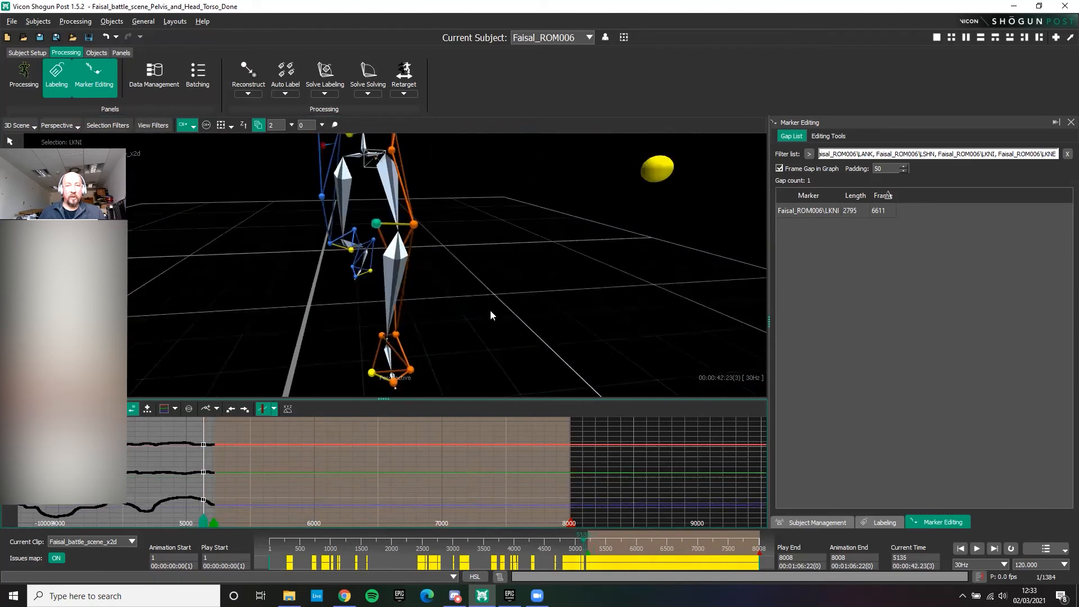
- Find the long LKNI gap at frame 6611 and view the left leg there
key("g")
key("g")
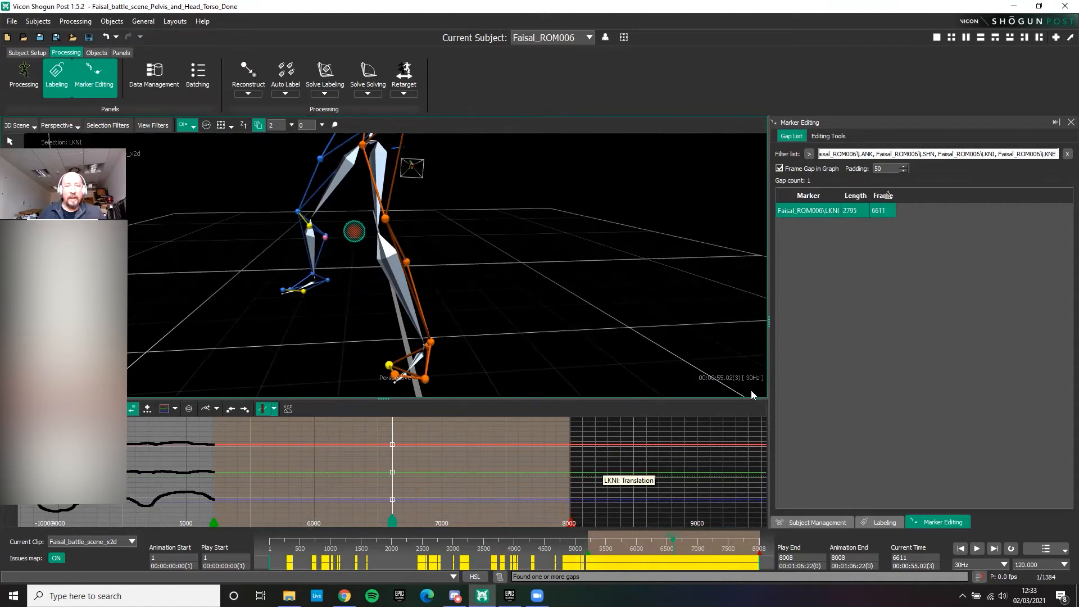
left_click_drag(461, 272, 437, 246, "alt")
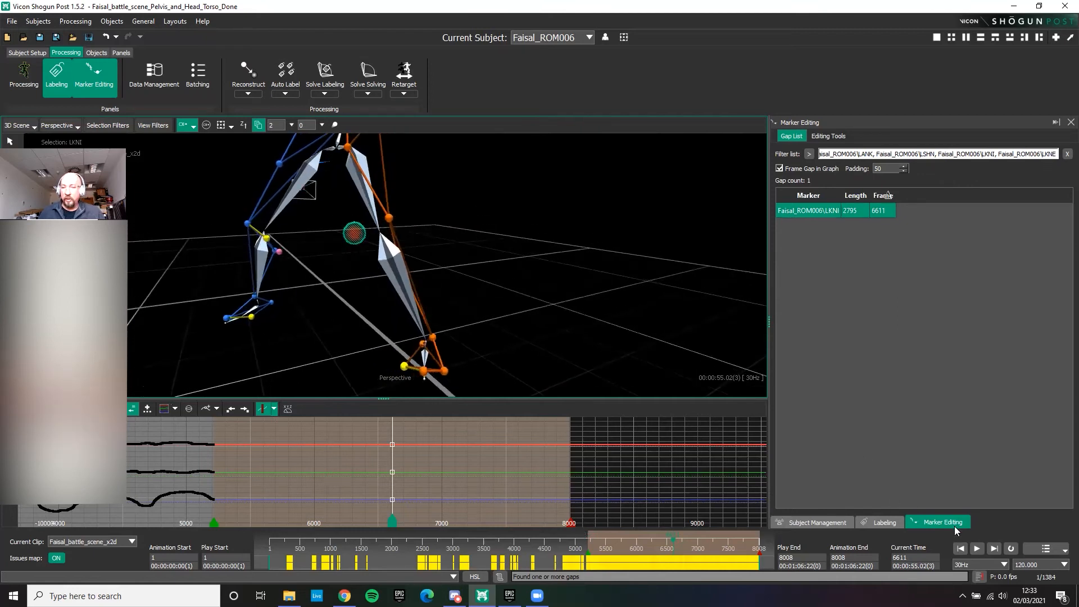
- Show the marker editing tools in a wider panel down to the Fill Using Constraints options, and open the 3D view filters
left_click(834, 139)
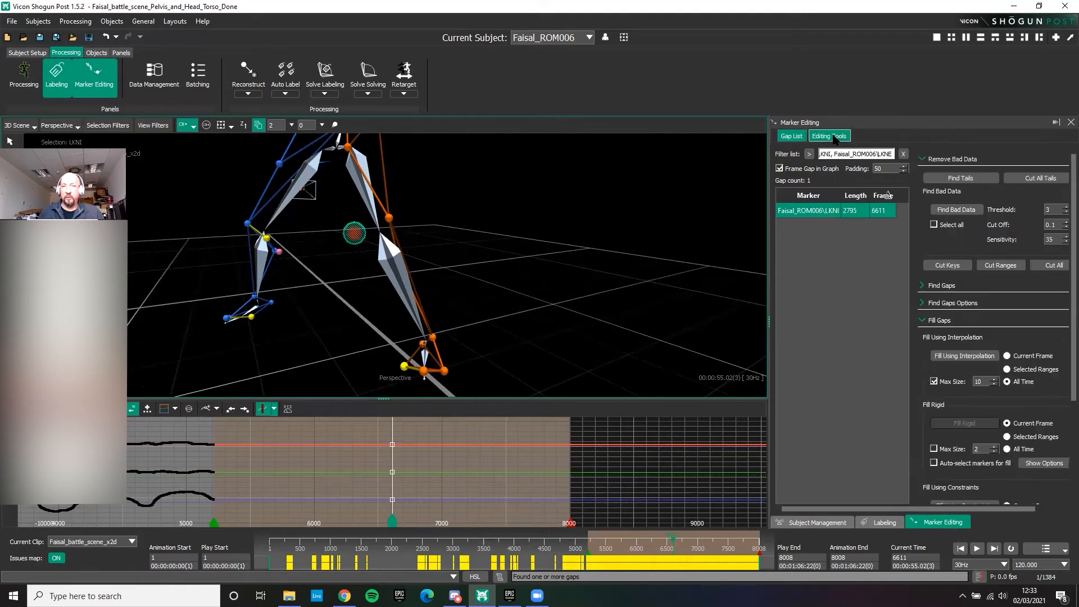
left_click_drag(770, 318, 679, 321)
scroll(940, 384, "down", 5)
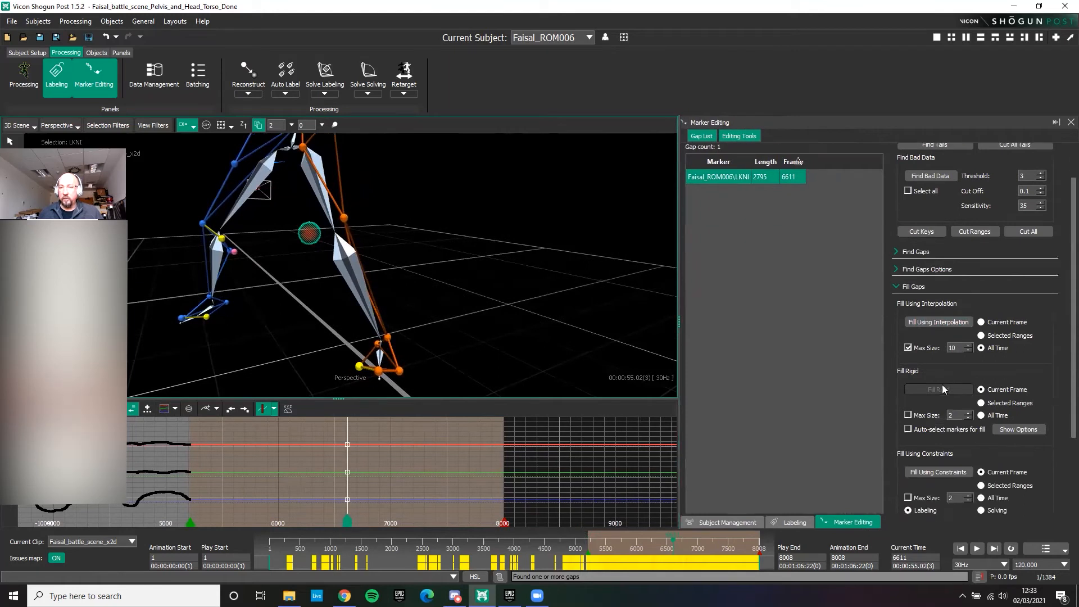
scroll(939, 383, "down", 1)
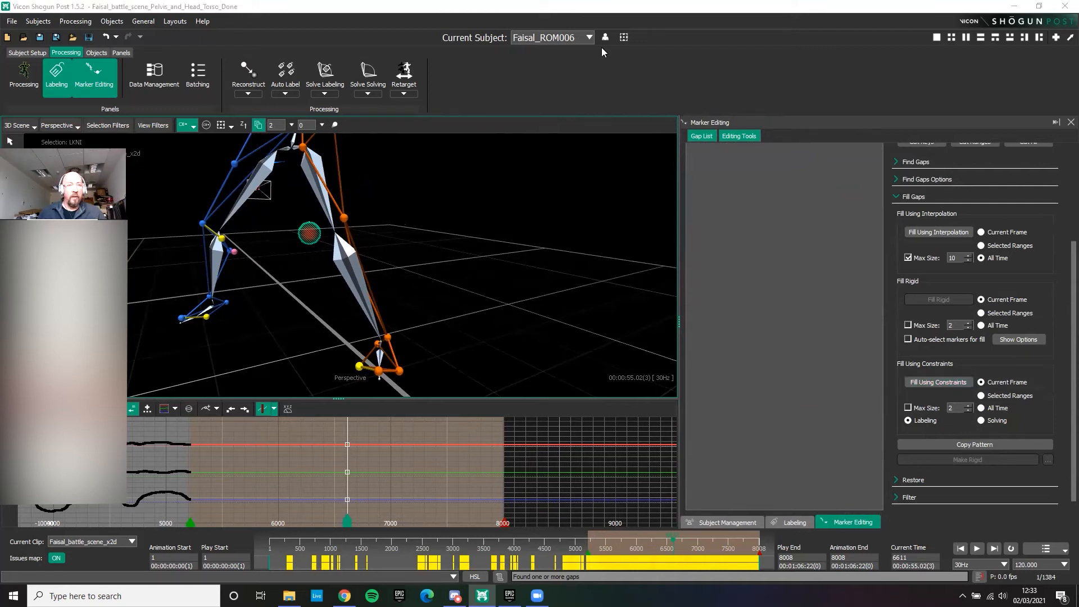
left_click(147, 124)
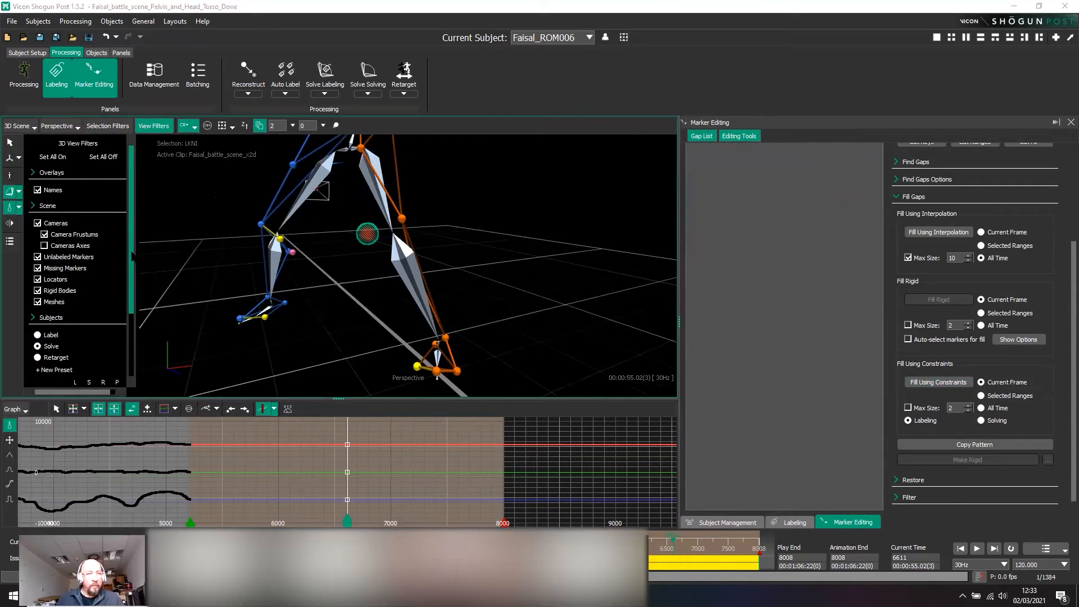
- Display the solving constraints in the 3D view and inspect the one for the missing LKNI marker at the left knee
scroll(132, 270, "down", 3)
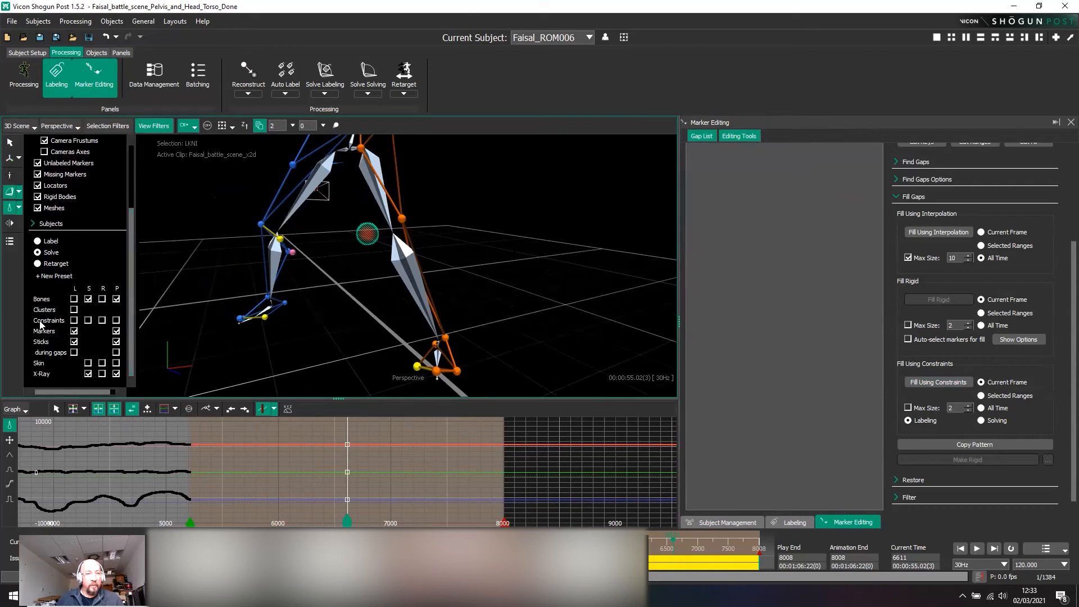
left_click(88, 320)
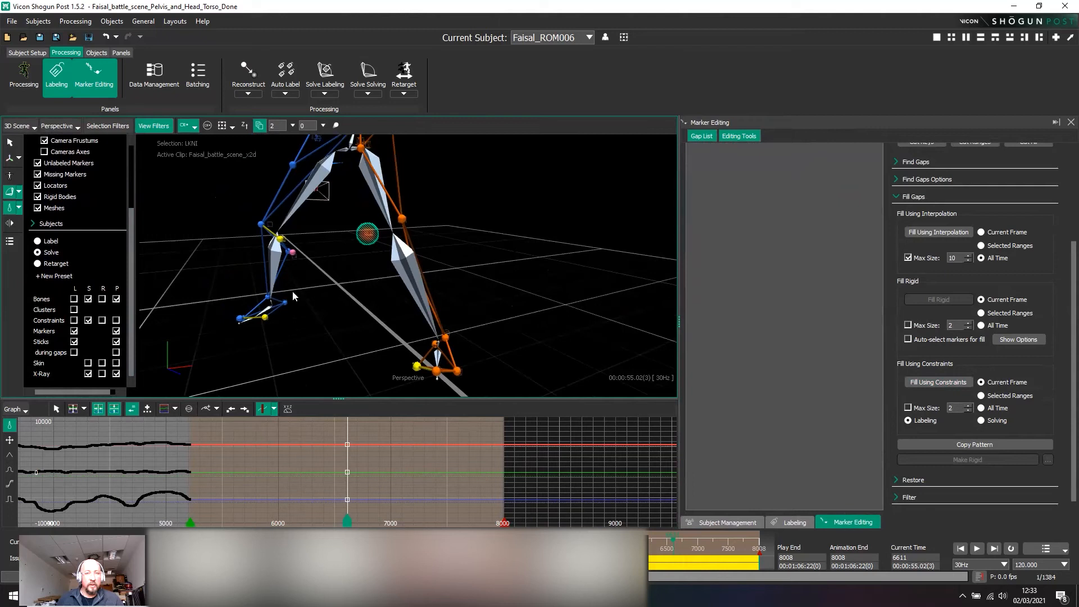
right_click_drag(377, 266, 351, 215, "alt")
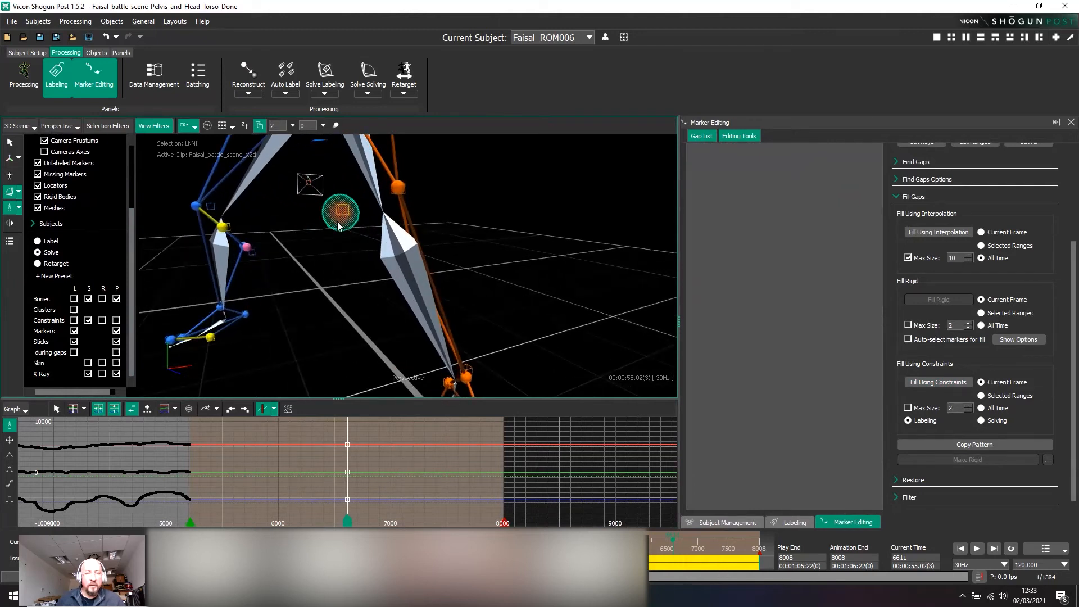
mouse_move(374, 246)
left_mouse_down()
mouse_move(352, 246)
mouse_move(405, 246)
mouse_move(387, 250)
left_mouse_up()
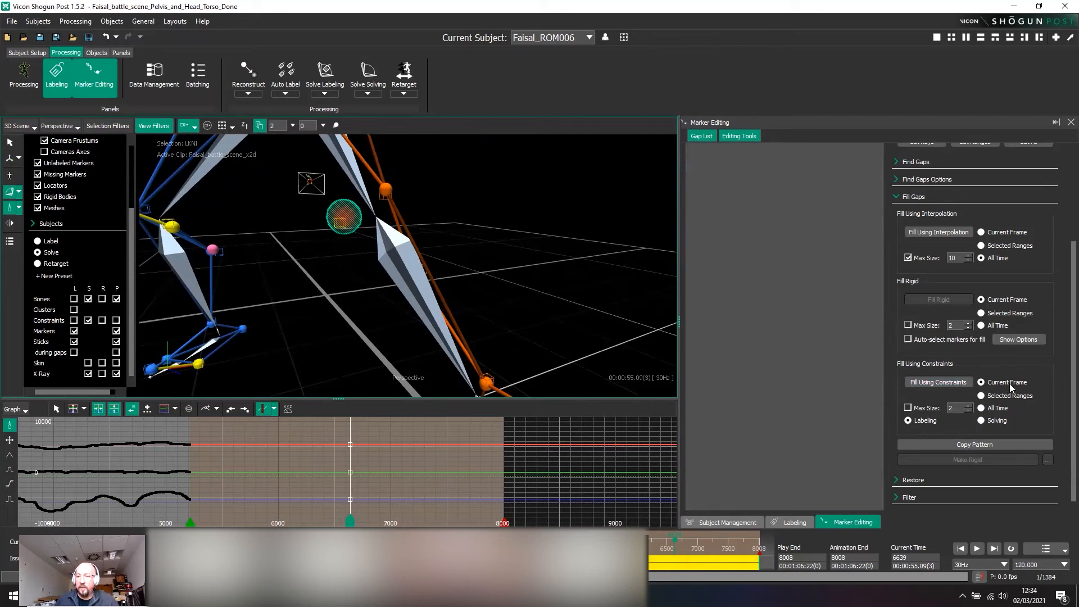
- Fill the LKNI gap over the selected range using the solving constraints, and scrub through frames to check the marker
left_click(981, 396)
left_click(937, 383)
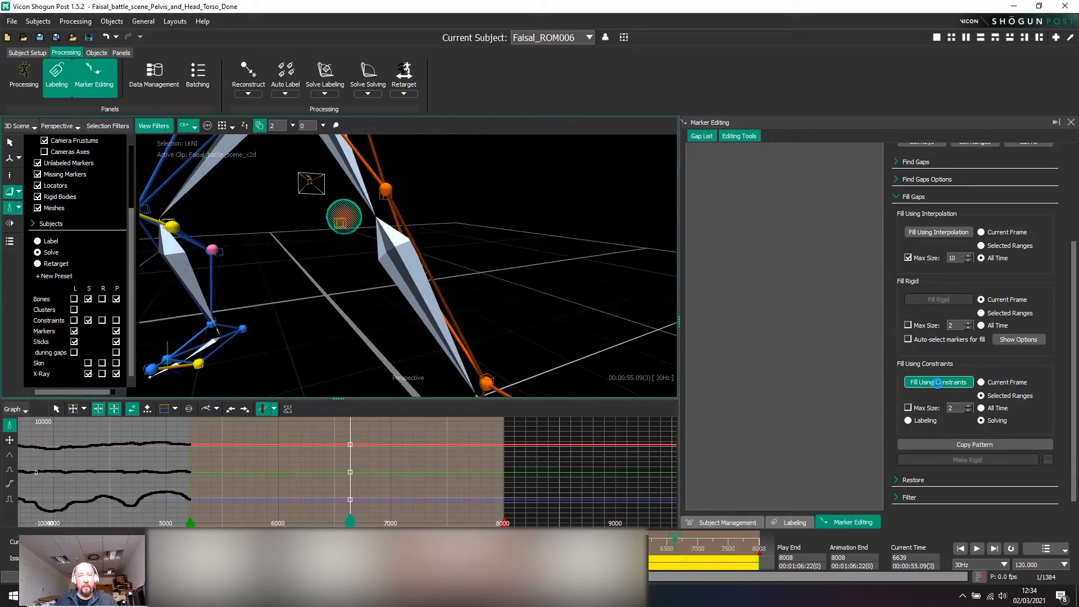
middle_click_drag(512, 263, 462, 265)
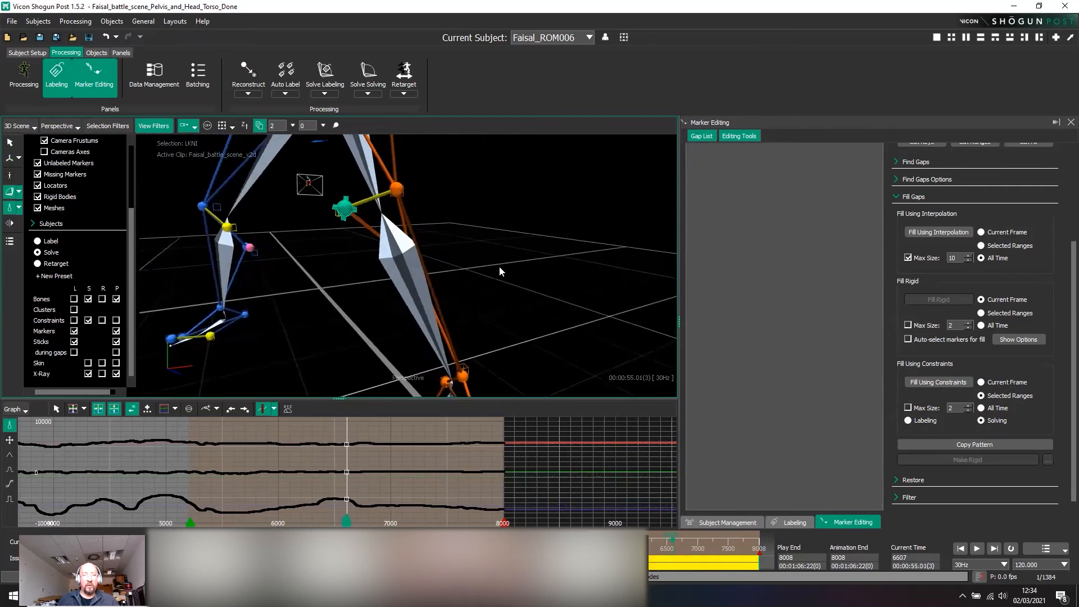
left_click_drag(542, 274, 519, 288)
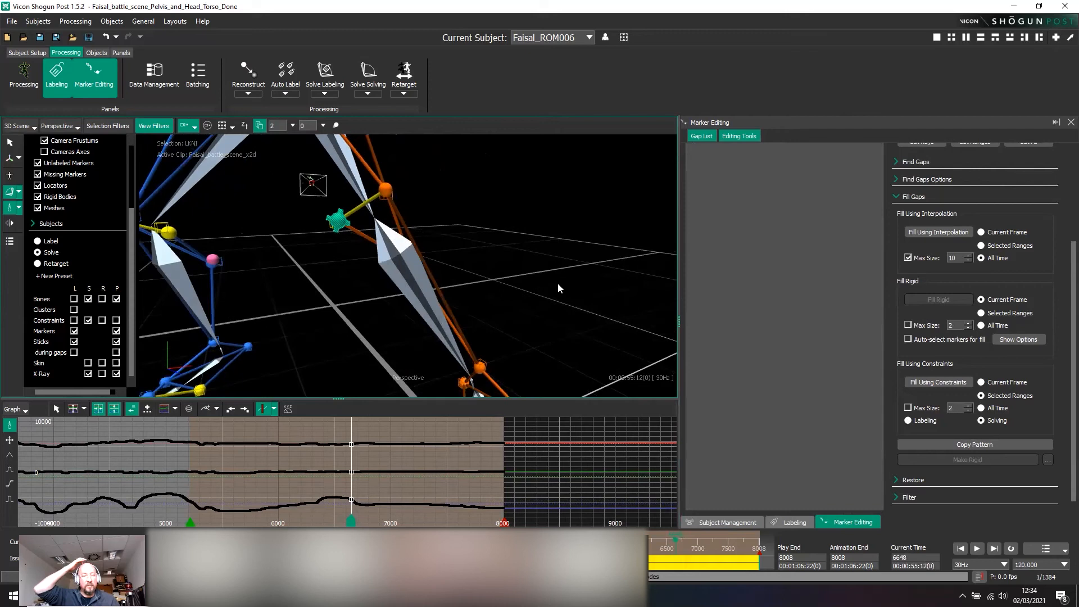
left_click_drag(535, 276, 510, 267)
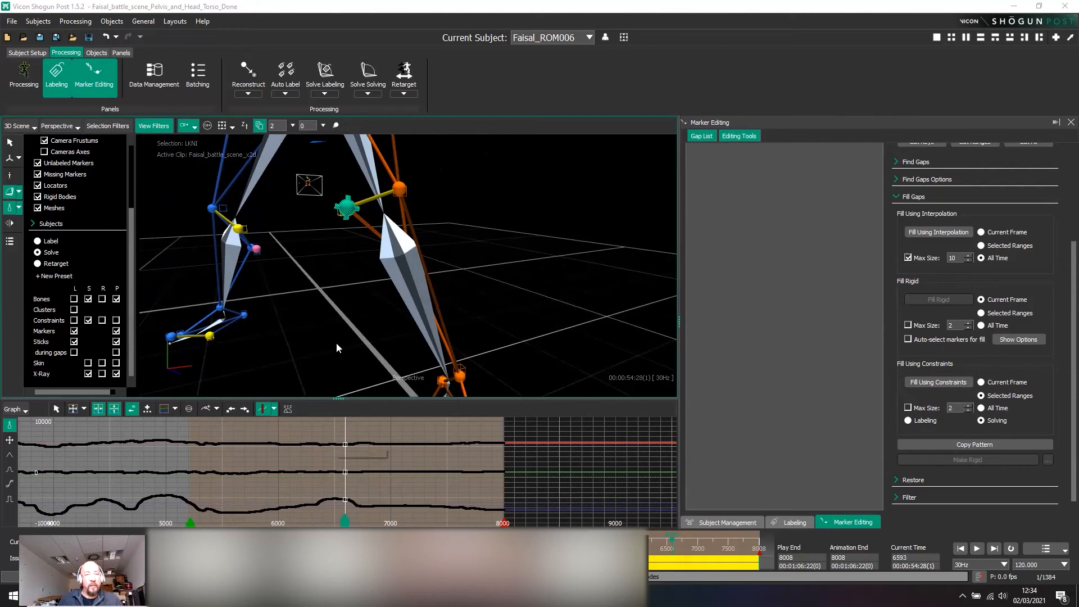
- Examine the filled LKNI marker and left leg from several angles at different frames within the filled range
mouse_move(481, 304)
left_mouse_down("alt")
mouse_move(424, 302)
mouse_move(504, 304)
mouse_move(482, 258)
left_mouse_up("alt")
mouse_move(482, 258)
right_mouse_down("alt")
mouse_move(504, 290)
mouse_move(511, 344)
right_mouse_up("alt")
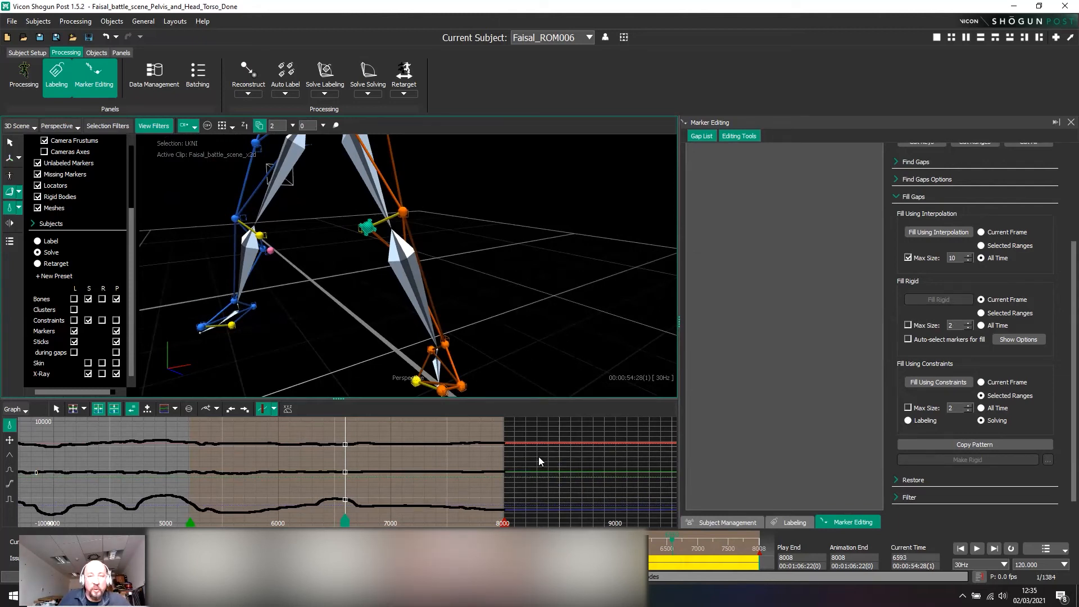
mouse_move(534, 298)
left_mouse_down("alt")
mouse_move(334, 276)
mouse_move(595, 277)
mouse_move(552, 294)
mouse_move(465, 296)
mouse_move(651, 303)
left_mouse_up("alt")
middle_click_drag(526, 278, 427, 281)
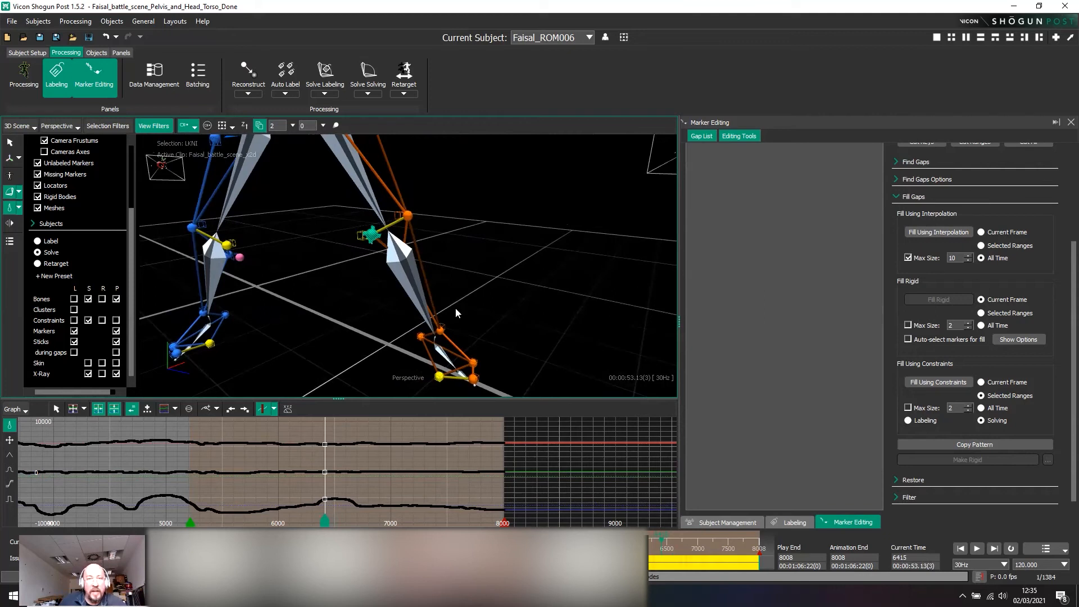
mouse_move(506, 263)
left_mouse_down("alt")
mouse_move(417, 263)
mouse_move(504, 256)
left_mouse_up("alt")
middle_click_drag(482, 263, 563, 253)
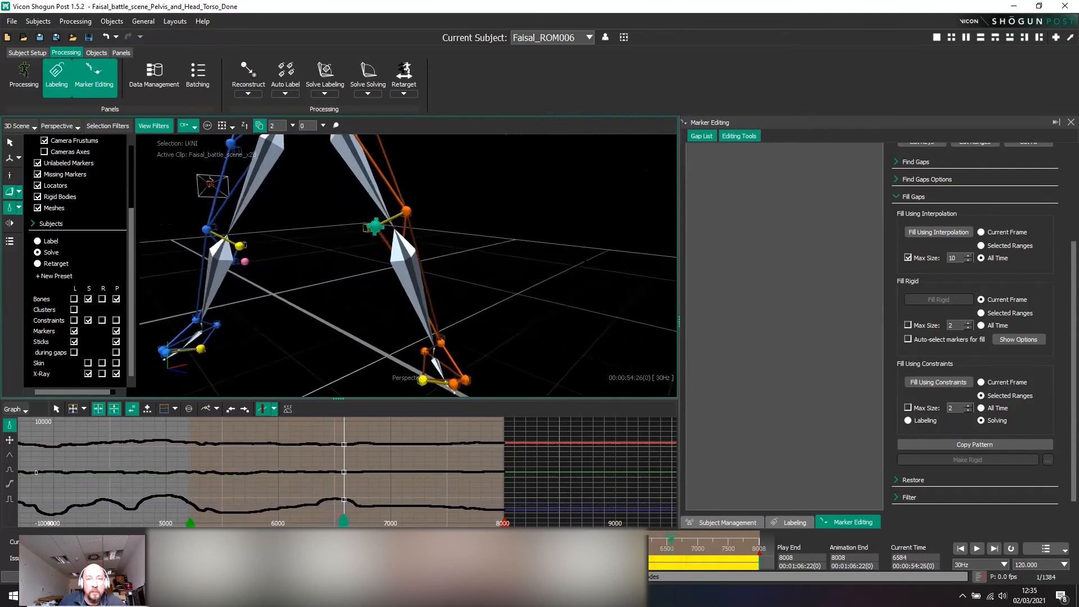
middle_click_drag(481, 295, 487, 257)
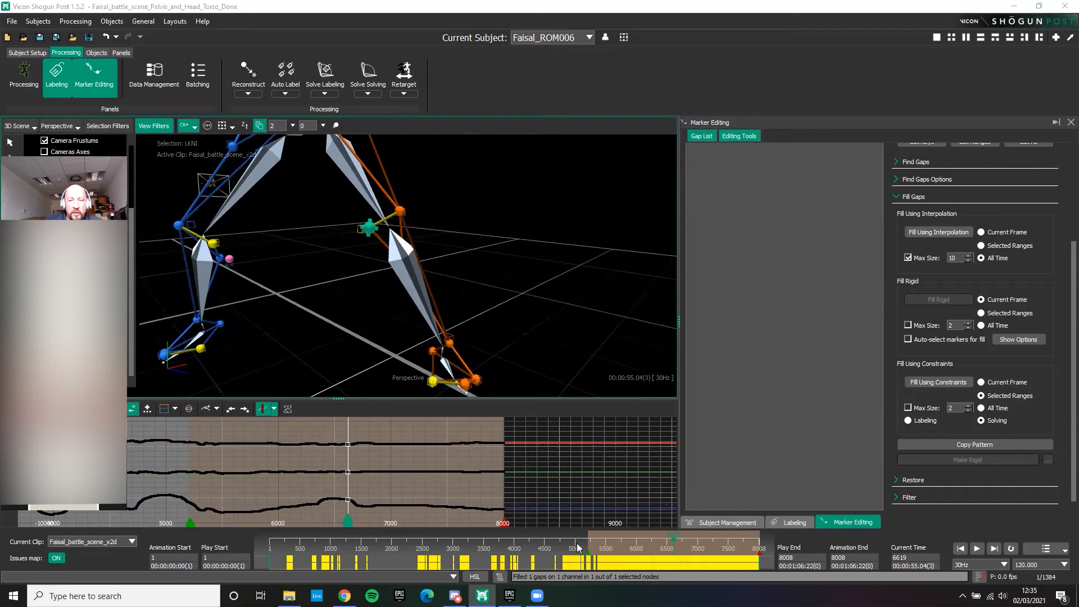
- Go back to frame 1, select the left knee, shin and ankle markers, and list their gaps beside a wider 3D view
left_click_drag(684, 548, 271, 544)
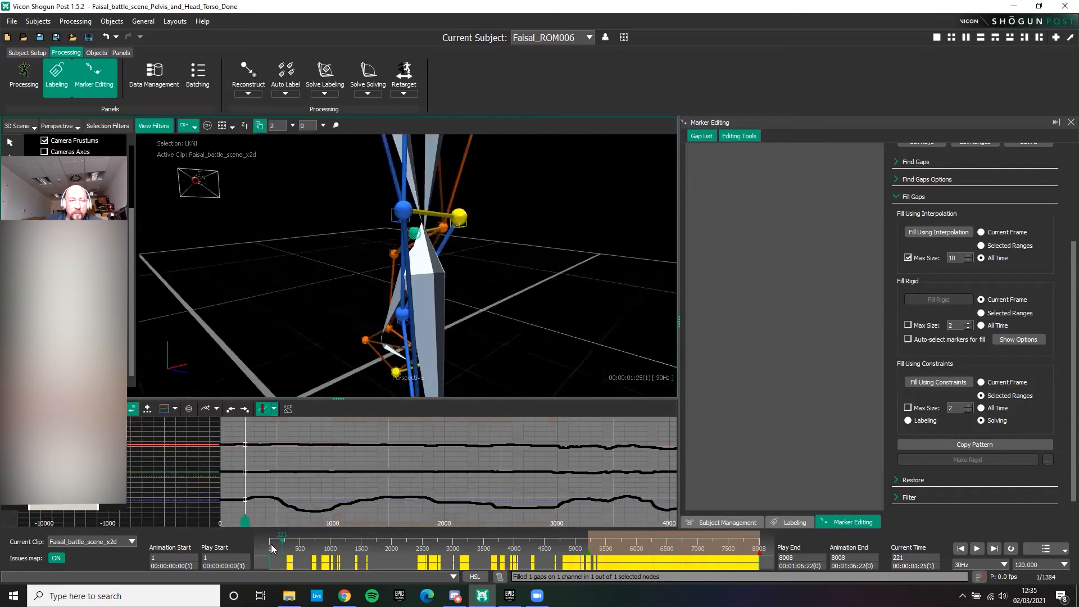
left_click_drag(512, 320, 445, 301, "alt")
right_click_drag(446, 302, 491, 325, "alt")
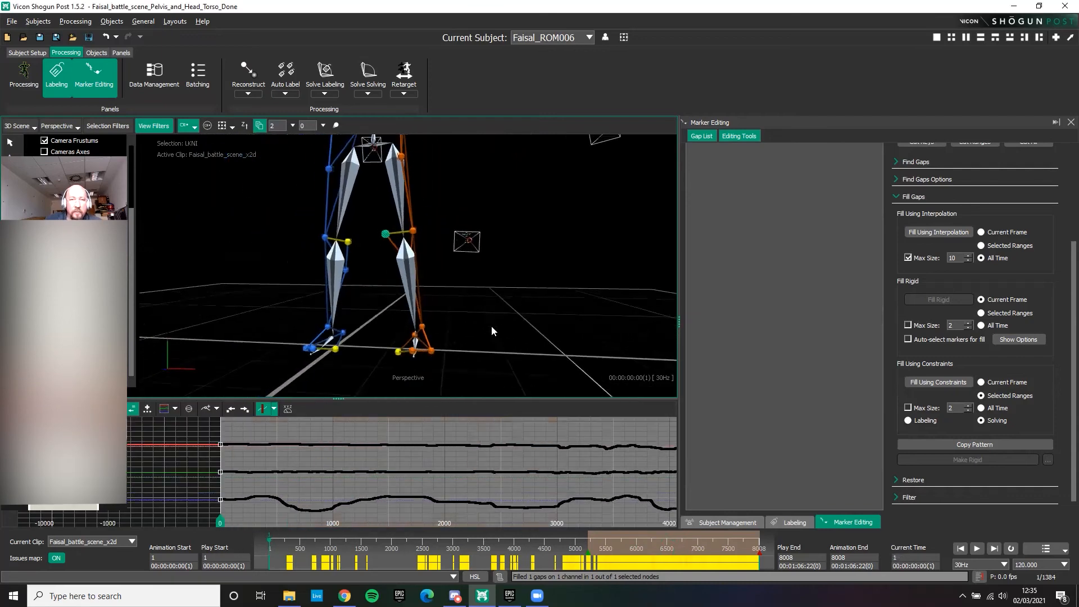
left_click_drag(475, 354, 464, 362, "alt")
left_click_drag(371, 221, 453, 335)
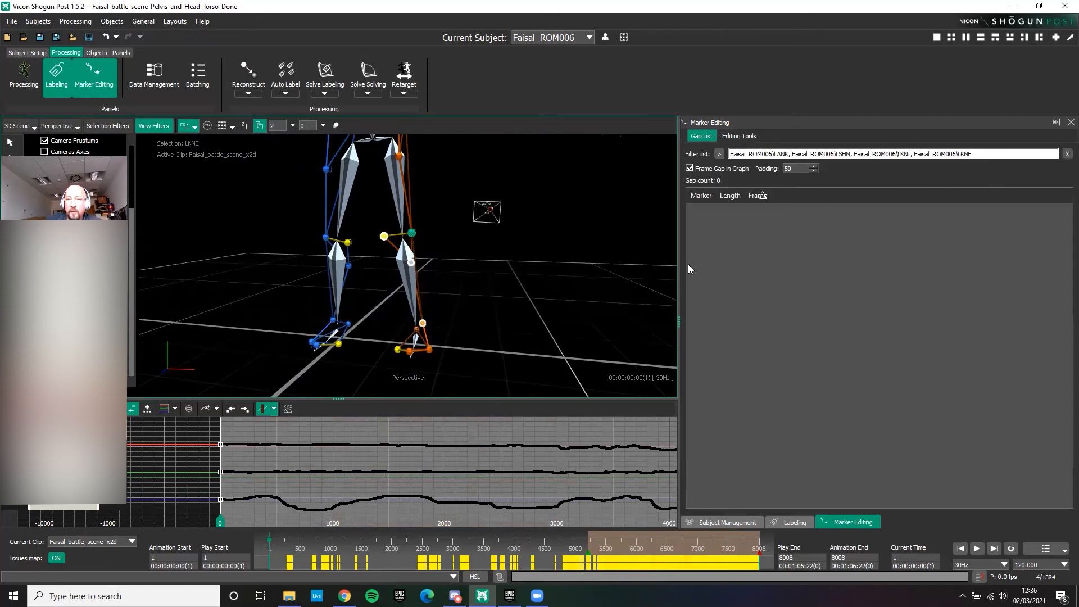
left_click_drag(678, 261, 819, 260)
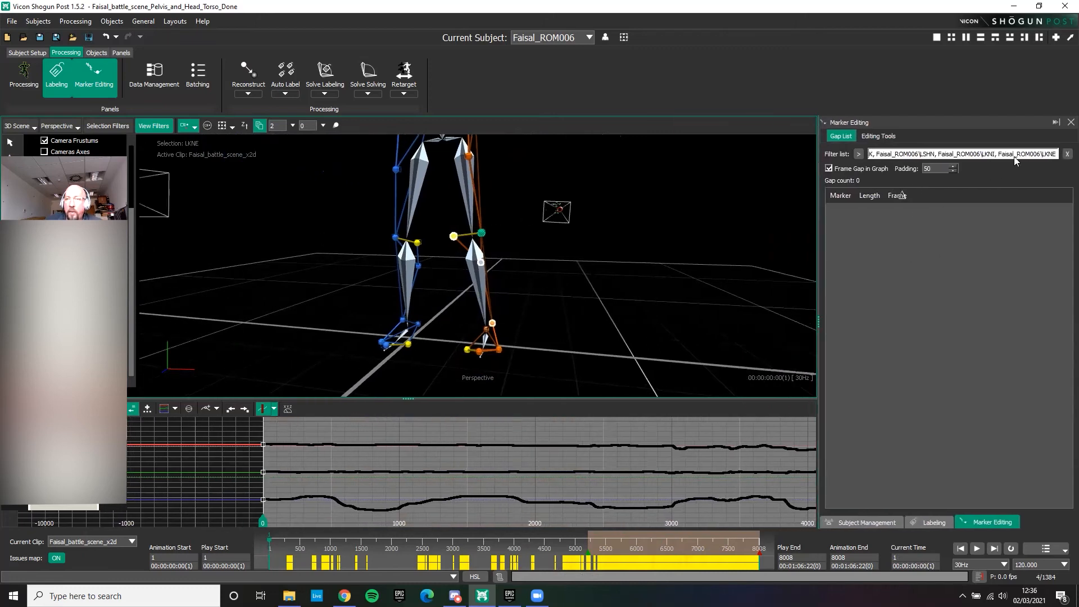
- Select the markers of both lower legs from knees to feet and filter the gap list to them
left_click(1067, 154)
left_click(859, 154)
left_click_drag(303, 209, 527, 370)
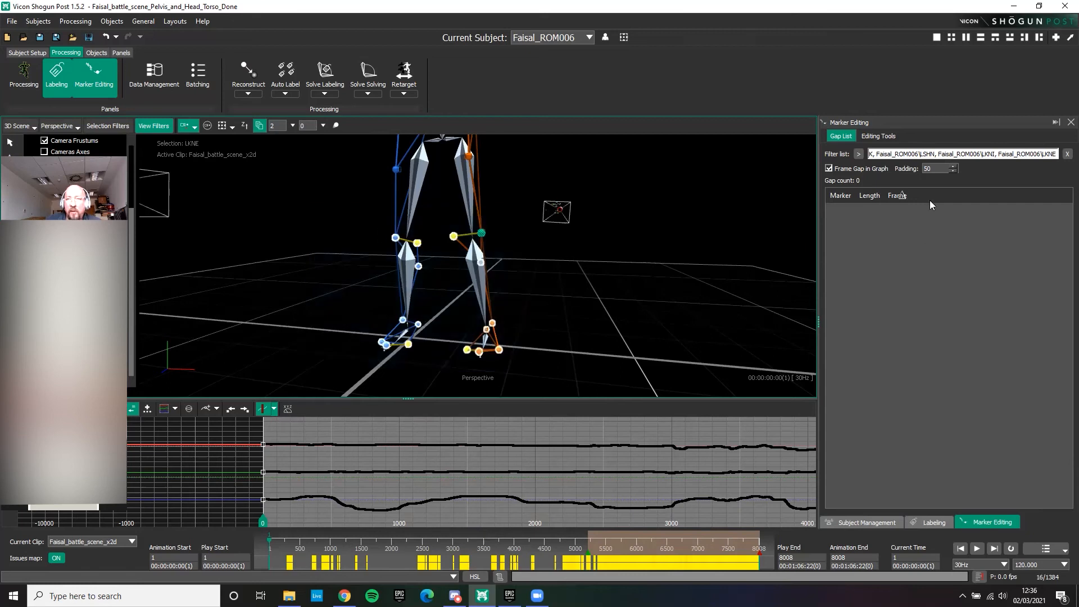
left_click(1067, 154)
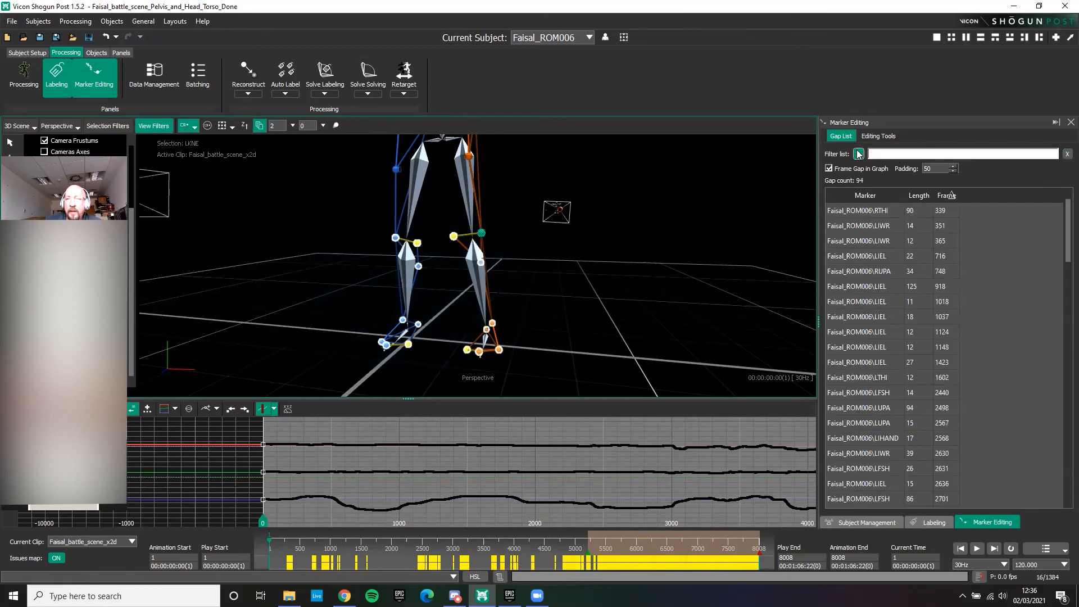
left_click(859, 154)
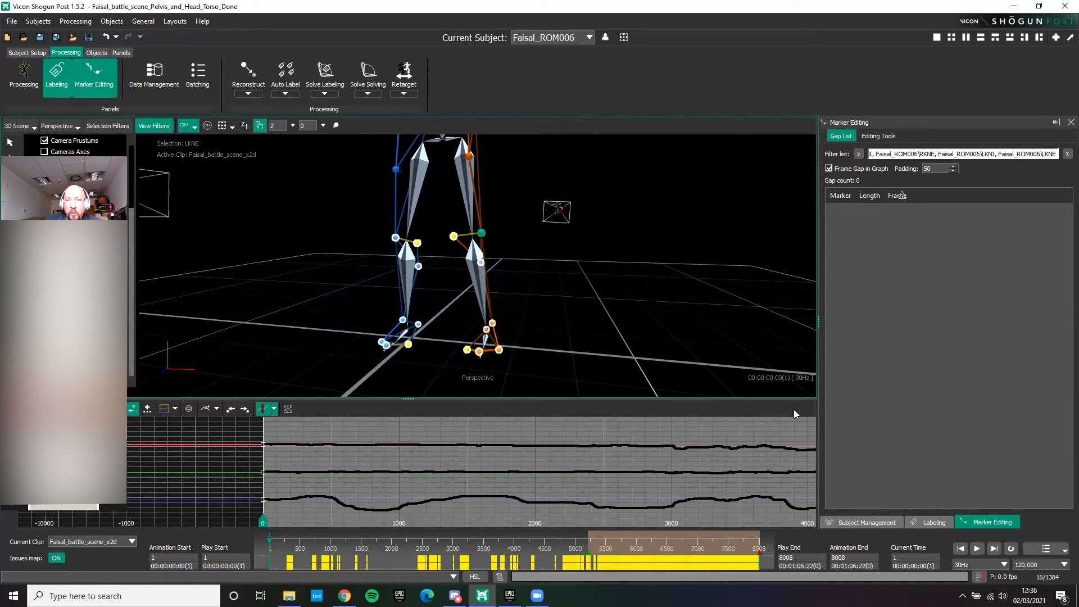
- Select the waist markers around the pelvis and filter the gap list to them
mouse_move(612, 335)
left_mouse_down("alt")
mouse_move(478, 323)
mouse_move(607, 335)
left_mouse_up("alt")
left_click_drag(535, 275, 554, 308, "alt")
left_click_drag(380, 175, 501, 219)
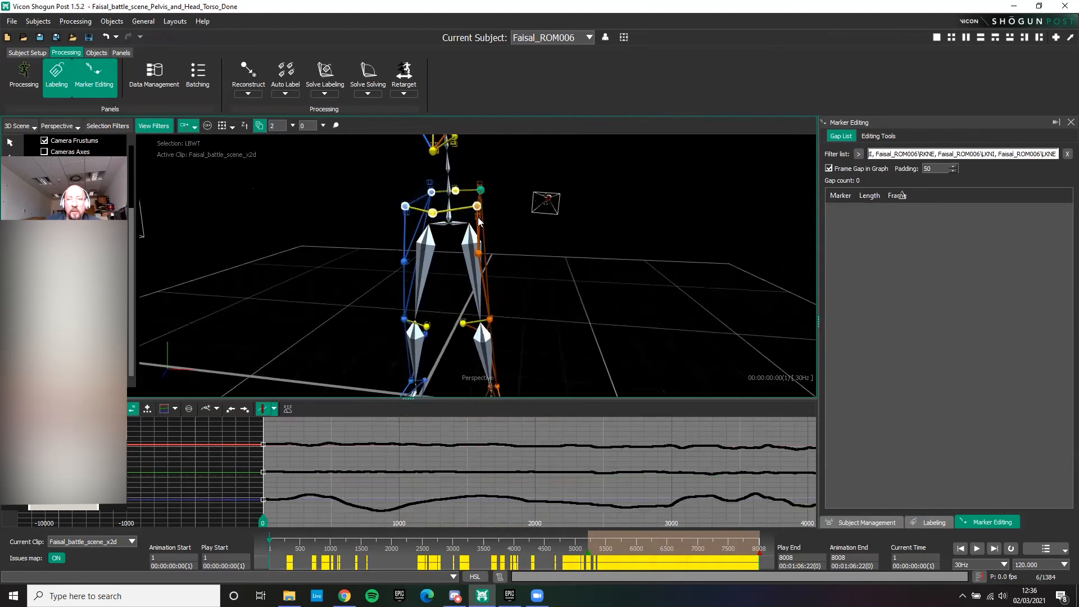
left_click(1067, 154)
left_click(858, 153)
- Select the RTHI and LTHI thigh markers and filter the gap list to them
left_click_drag(326, 225, 395, 256)
left_click_drag(355, 242, 526, 287)
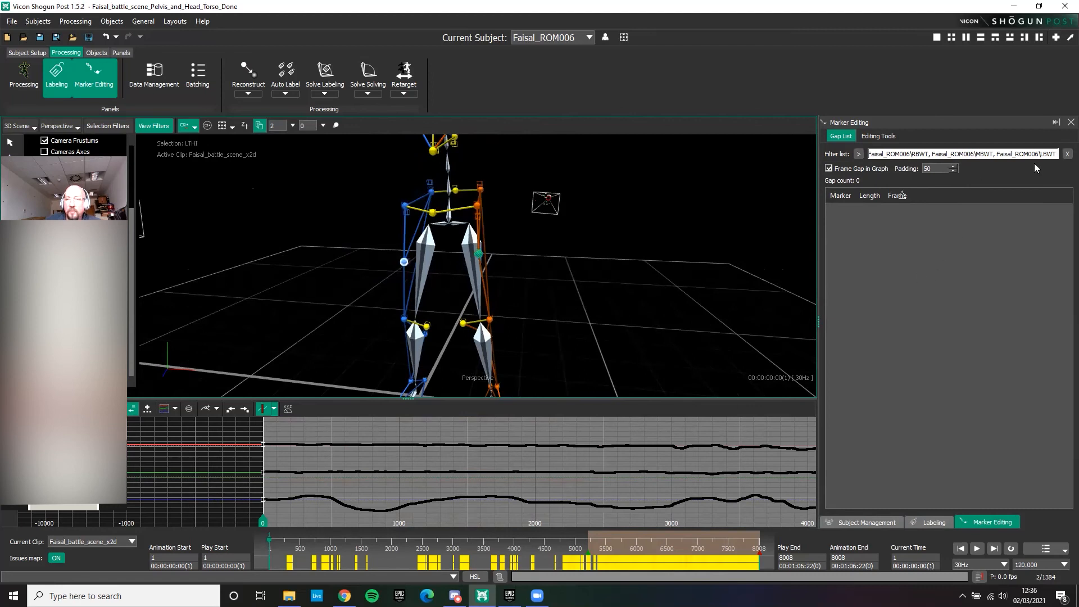
left_click(1067, 154)
left_click(858, 153)
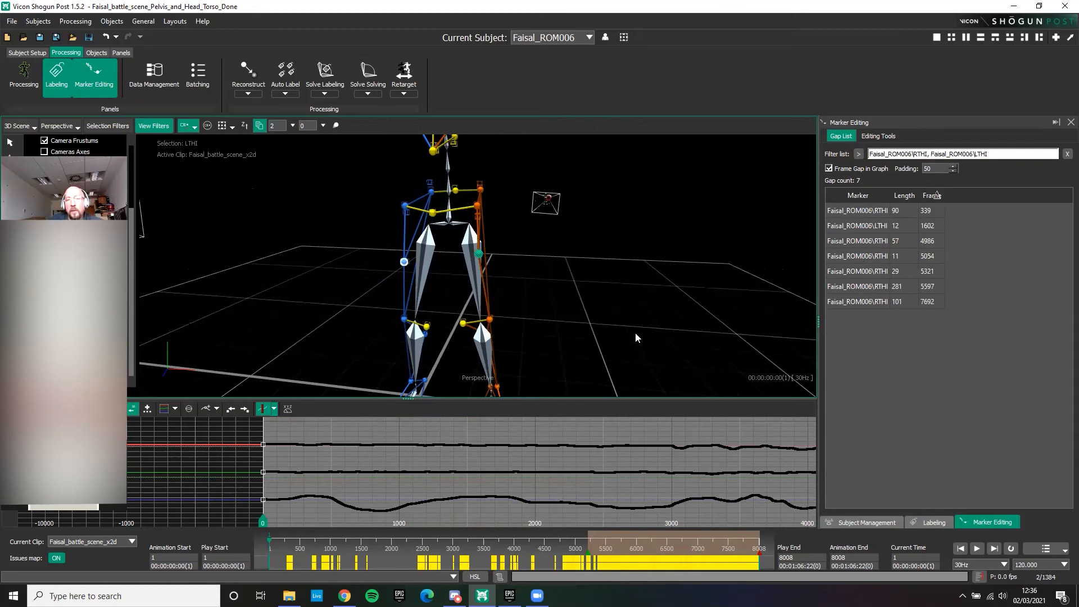
- Examine the thigh markers and solved legs from several angles while playing the first frames
middle_click_drag(576, 329, 545, 325)
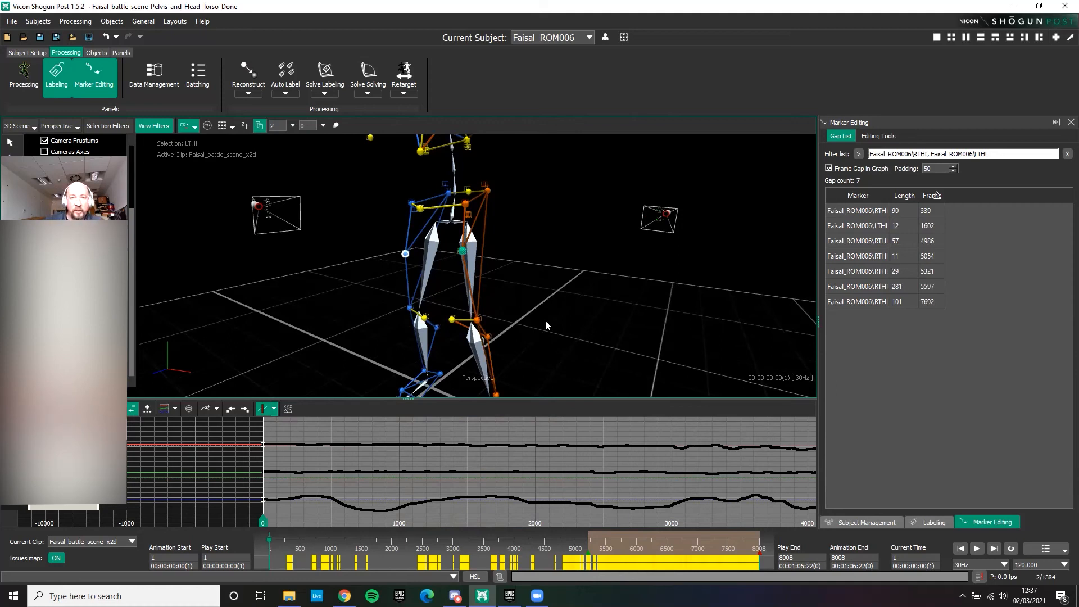
left_click_drag(587, 355, 575, 335, "alt")
middle_click_drag(576, 334, 574, 315, "alt")
left_click_drag(574, 315, 476, 270, "alt")
left_click_drag(582, 270, 574, 291, "alt")
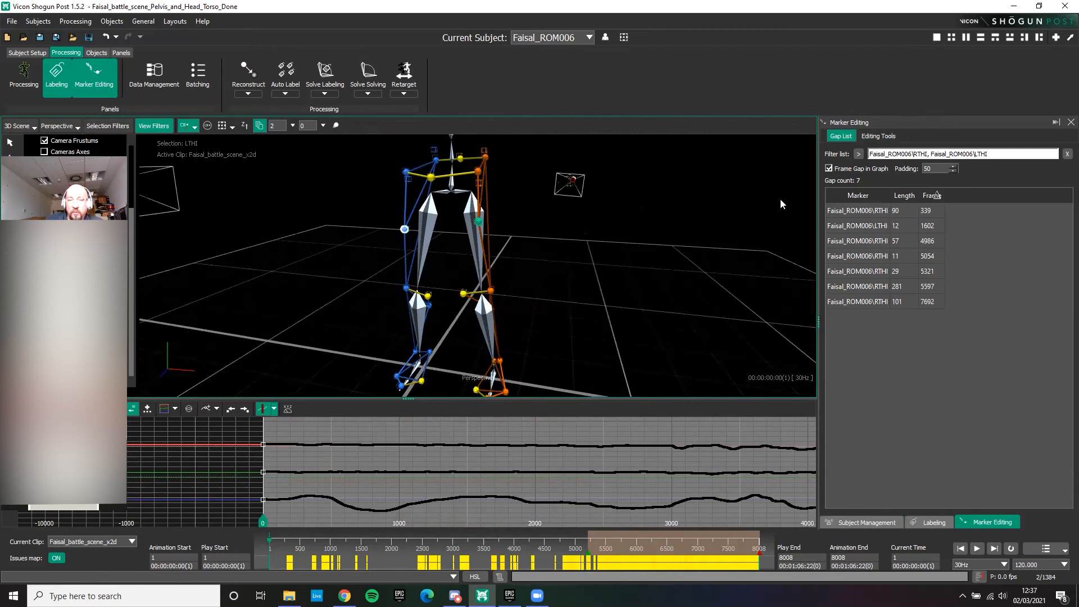
key("space")
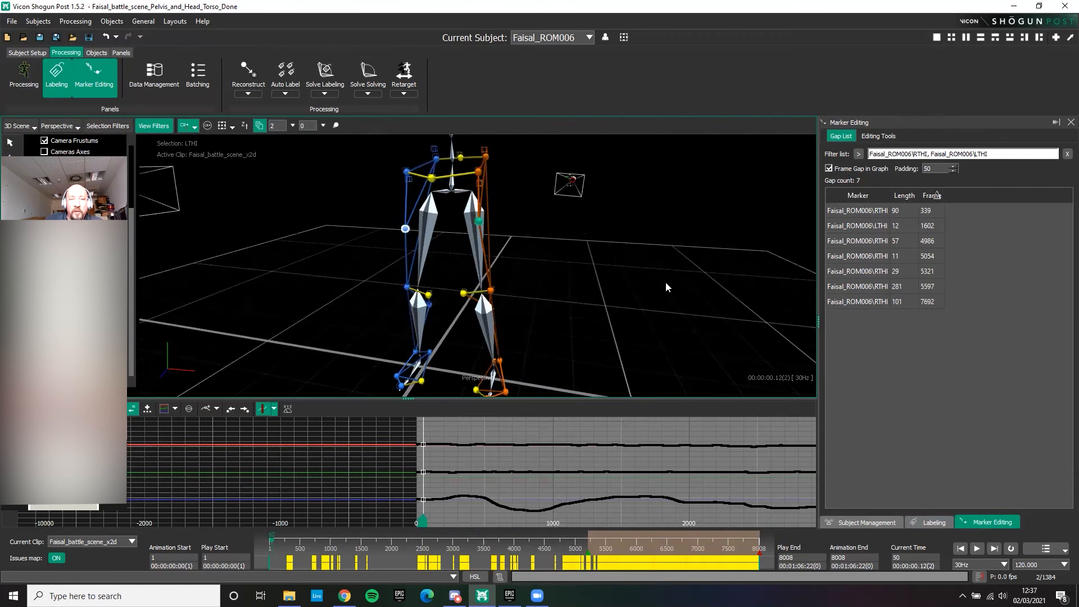
left_click_drag(571, 288, 568, 287, "alt")
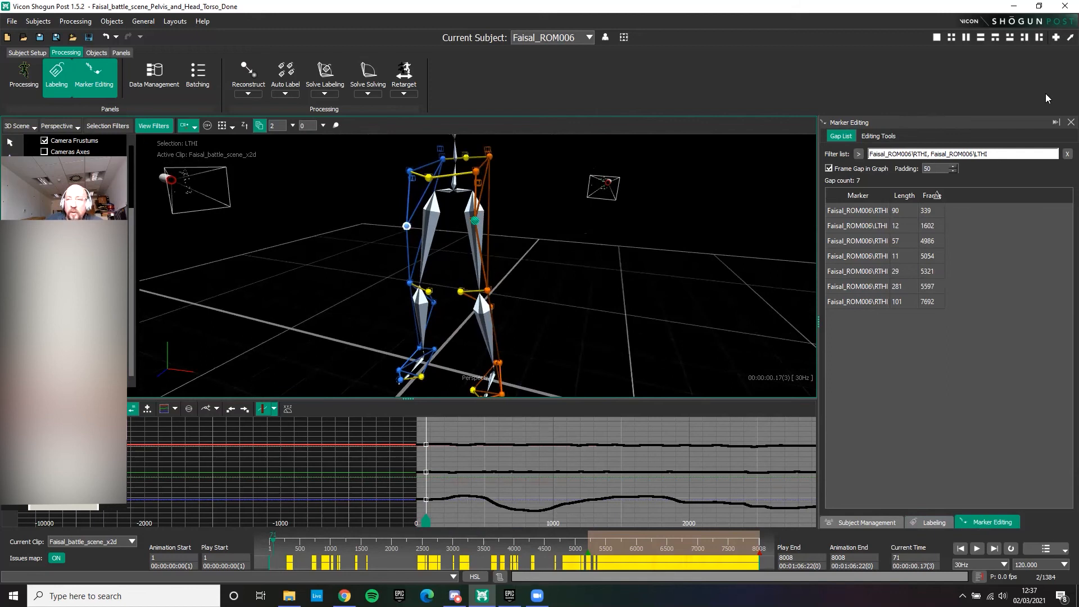
- Fill the RTHI and LTHI gaps over All Time using the Solving constraints
left_click(879, 137)
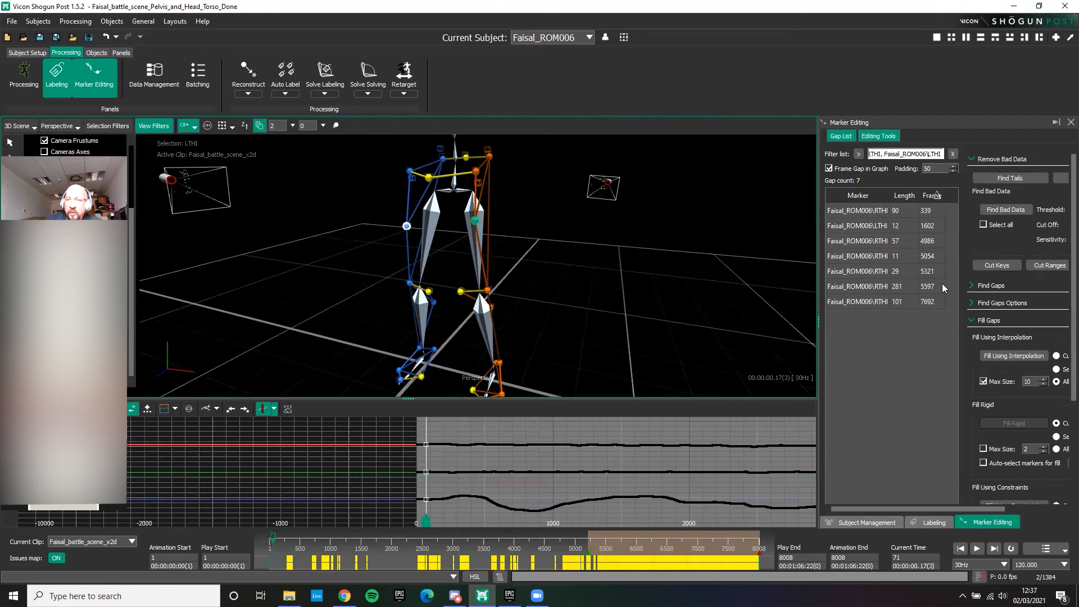
left_click_drag(821, 319, 714, 318)
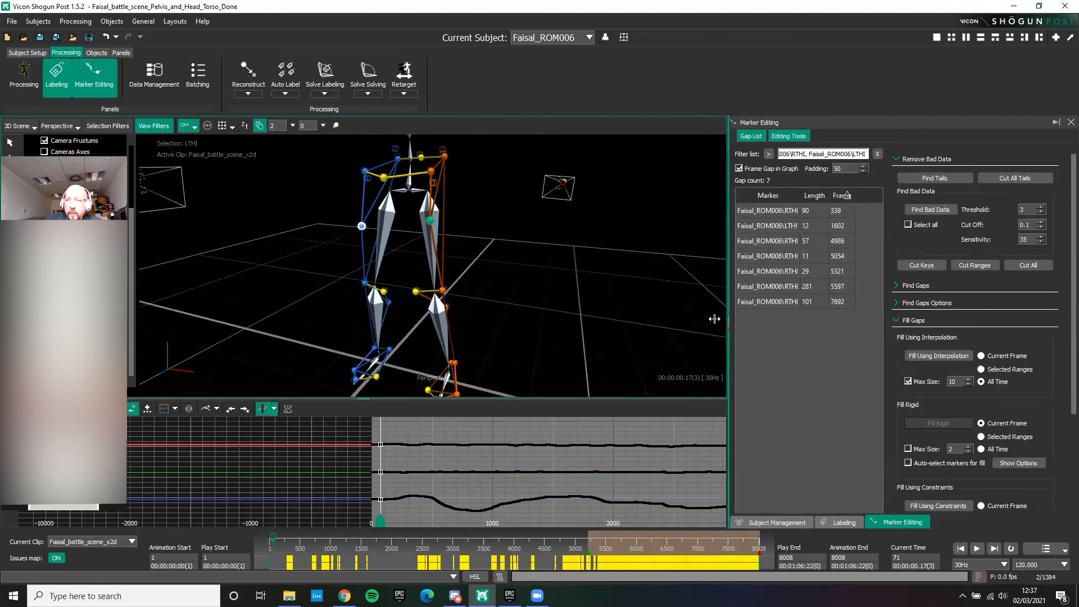
scroll(939, 412, "down", 3)
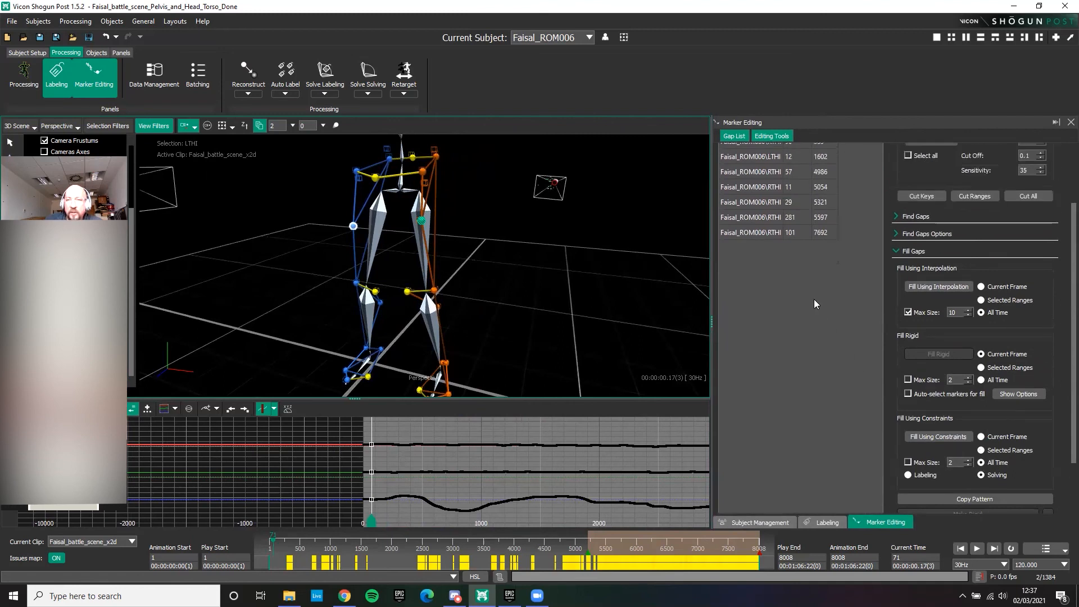
scroll(813, 299, "up", 1)
scroll(828, 332, "down", 1)
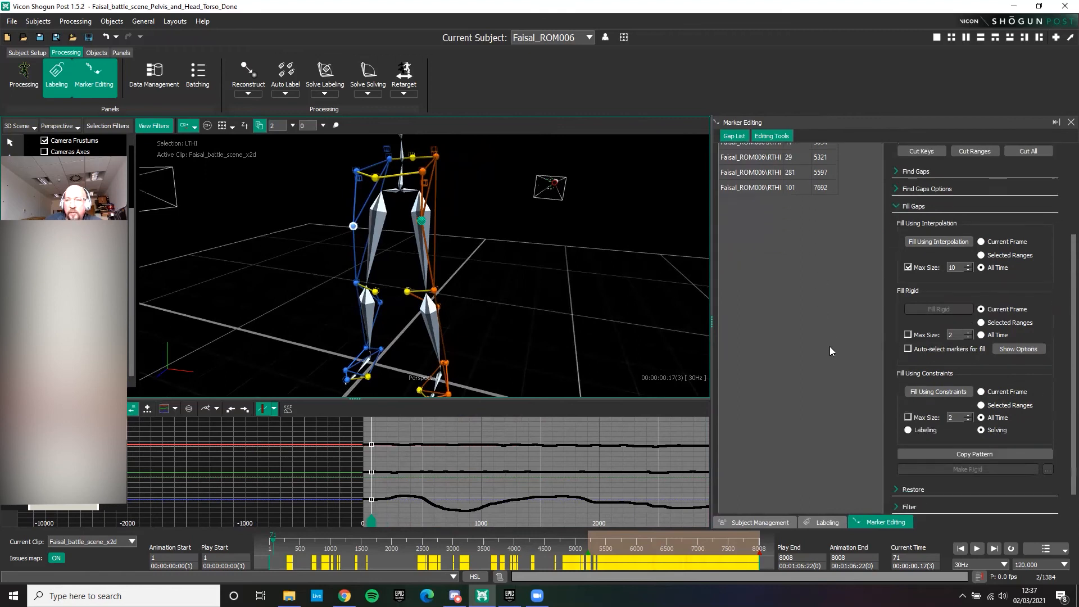
left_click(939, 381)
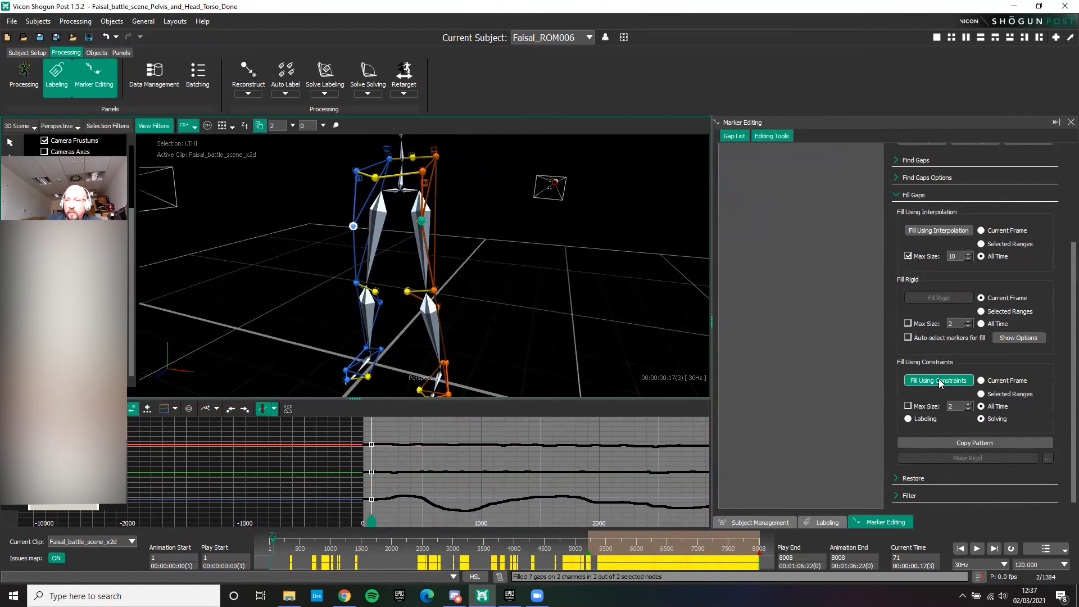
- Select all waist and leg markers and filter the gap list to them to check for remaining lower-body gaps
left_click_drag(521, 284, 539, 279, "alt")
mouse_move(538, 279)
middle_mouse_down()
mouse_move(528, 282)
mouse_move(614, 292)
mouse_move(518, 297)
mouse_move(524, 304)
middle_mouse_up()
left_click_drag(524, 309, 523, 298, "alt")
right_click_drag(523, 298, 513, 272, "alt")
left_click_drag(341, 180, 456, 372)
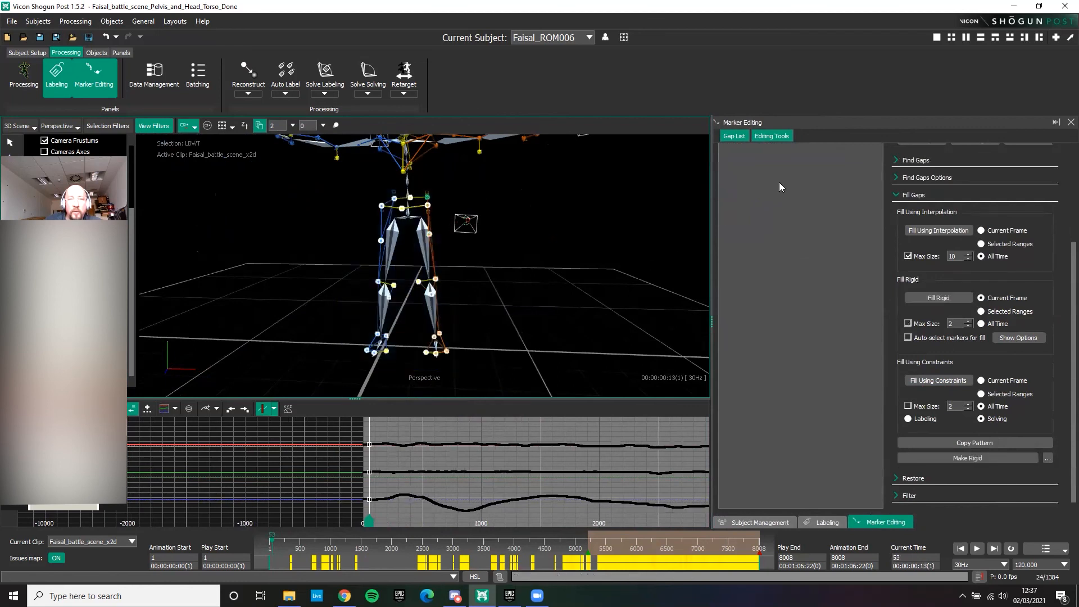
left_click(734, 136)
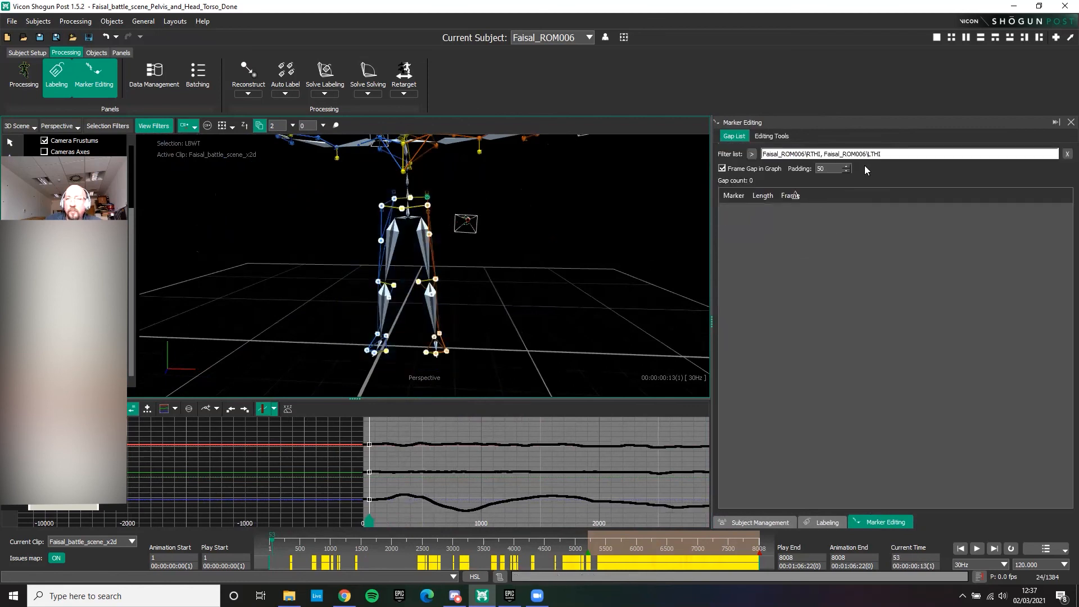
left_click(751, 154)
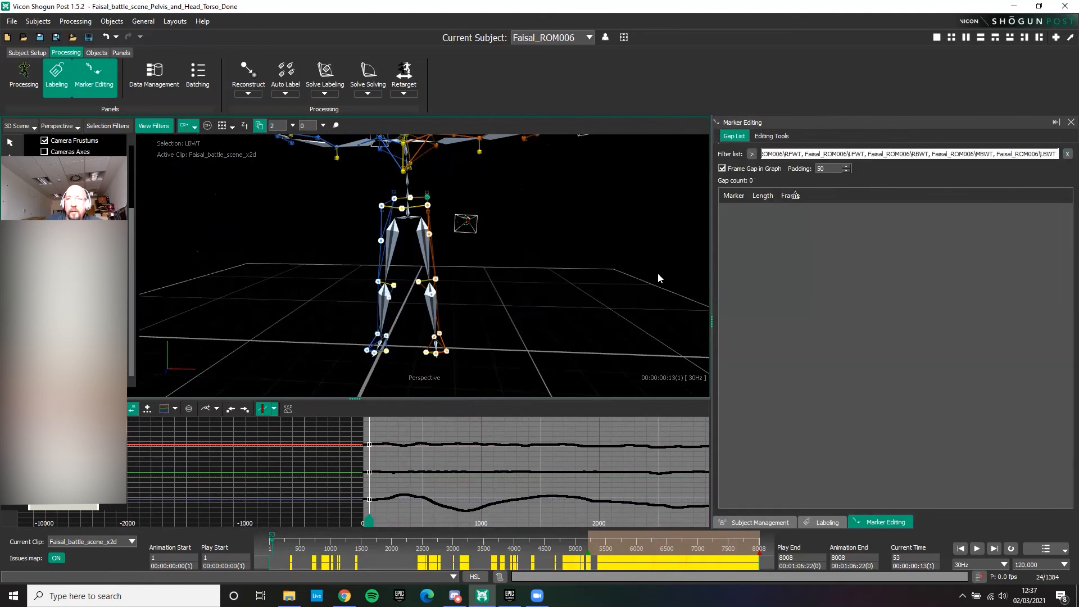
- Select the STRN, T10, CLAV and C7 torso markers and filter the gap list to them to check for torso gaps
mouse_move(497, 293)
left_mouse_down("alt")
mouse_move(398, 294)
mouse_move(453, 294)
mouse_move(497, 274)
left_mouse_up("alt")
middle_click_drag(497, 274, 499, 335, "alt")
right_click_drag(499, 335, 502, 264, "alt")
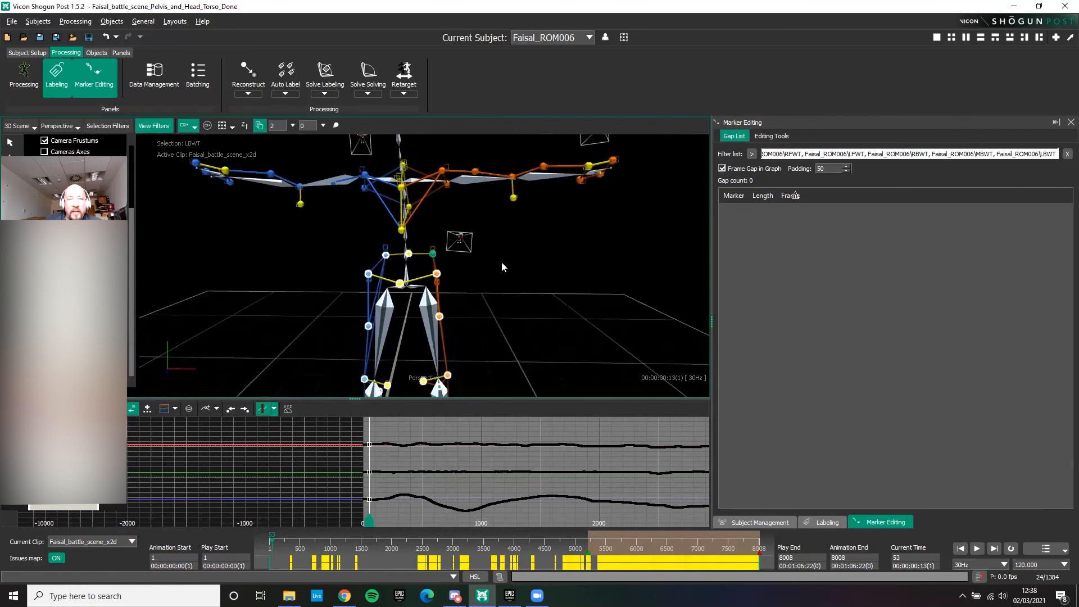
left_click(403, 164)
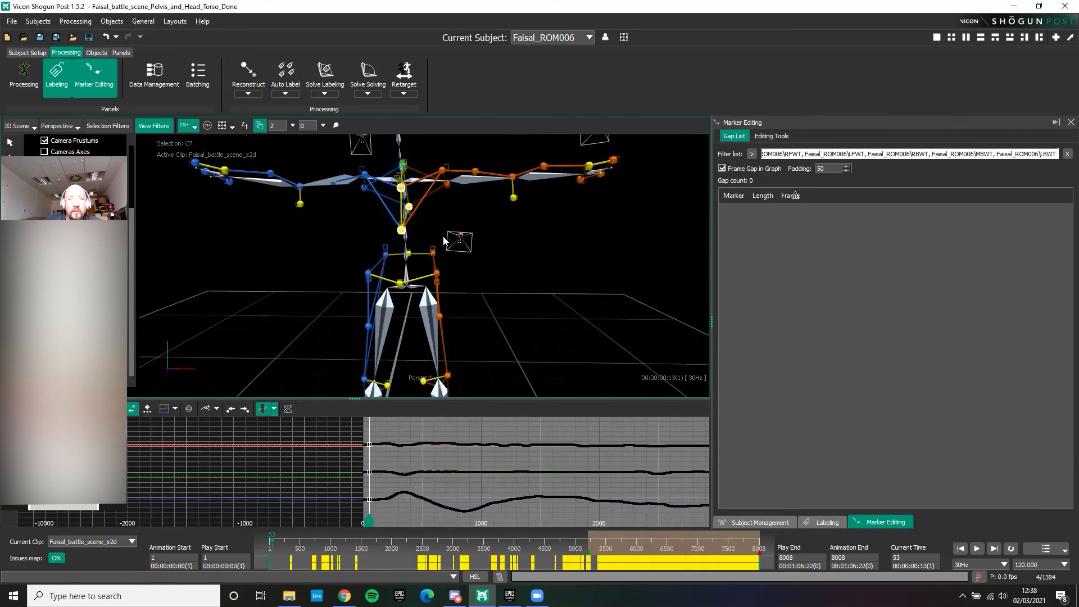
left_click(1068, 154)
left_click(751, 154)
- Select the RBSH and RFSH right shoulder markers and filter the gap list to them to check for gaps
left_click_drag(448, 263, 383, 206, "alt")
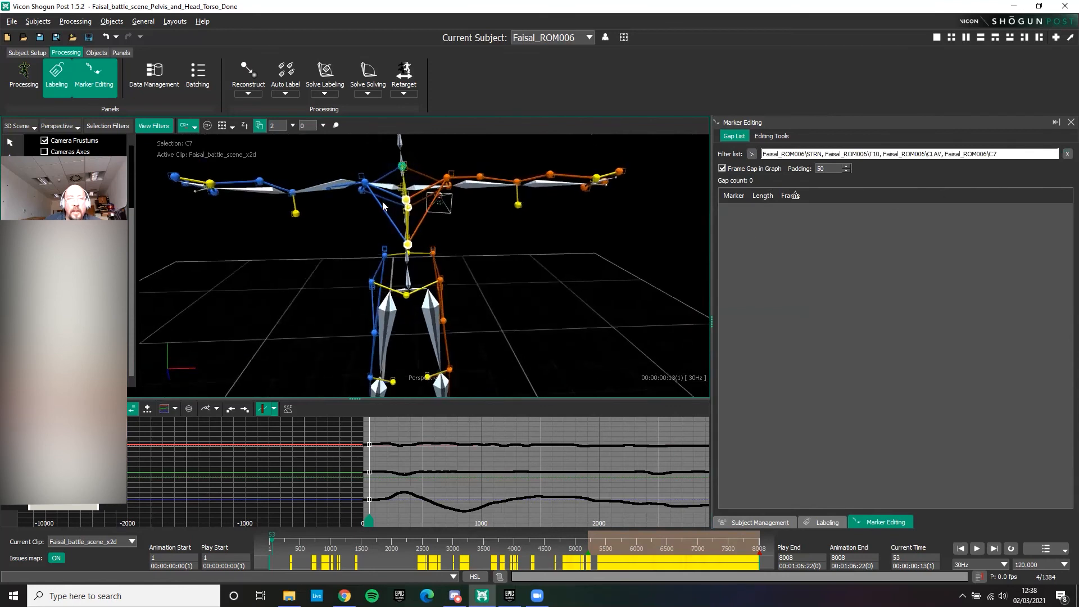
left_click_drag(350, 163, 390, 213)
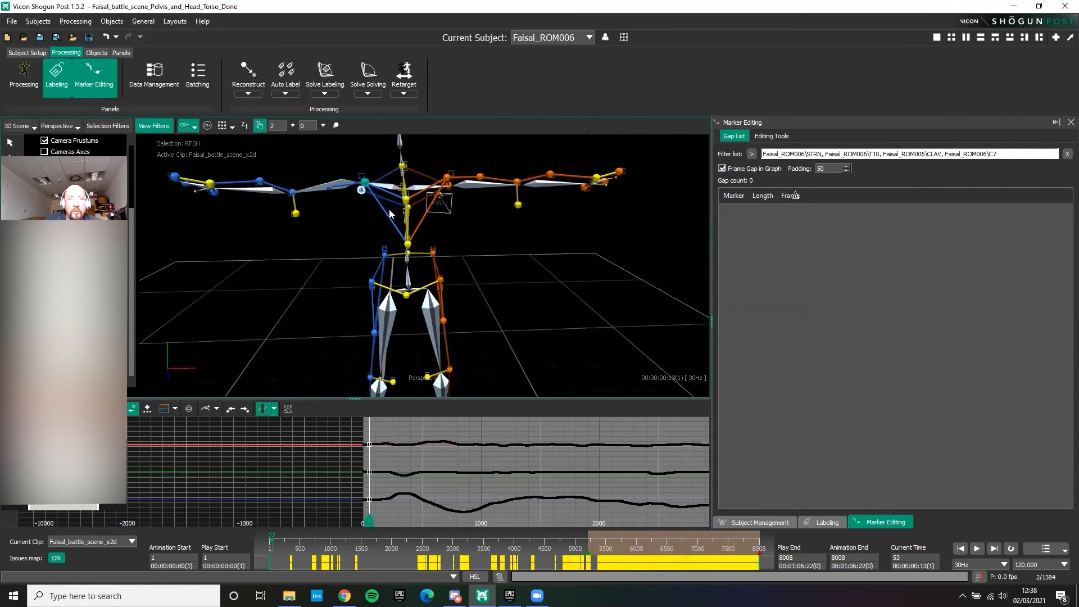
left_click(1067, 154)
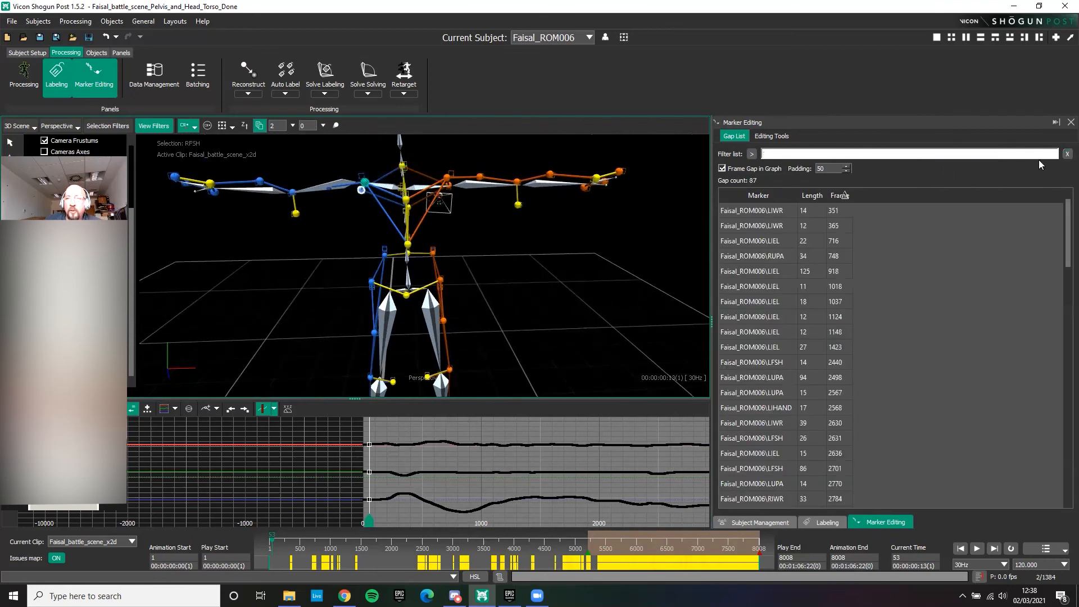
left_click(752, 157)
- Select the LBSH and LFSH left shoulder markers and filter the gap list to them
mouse_move(490, 259)
left_mouse_down("alt")
mouse_move(481, 259)
mouse_move(489, 281)
left_mouse_up("alt")
left_click(448, 183)
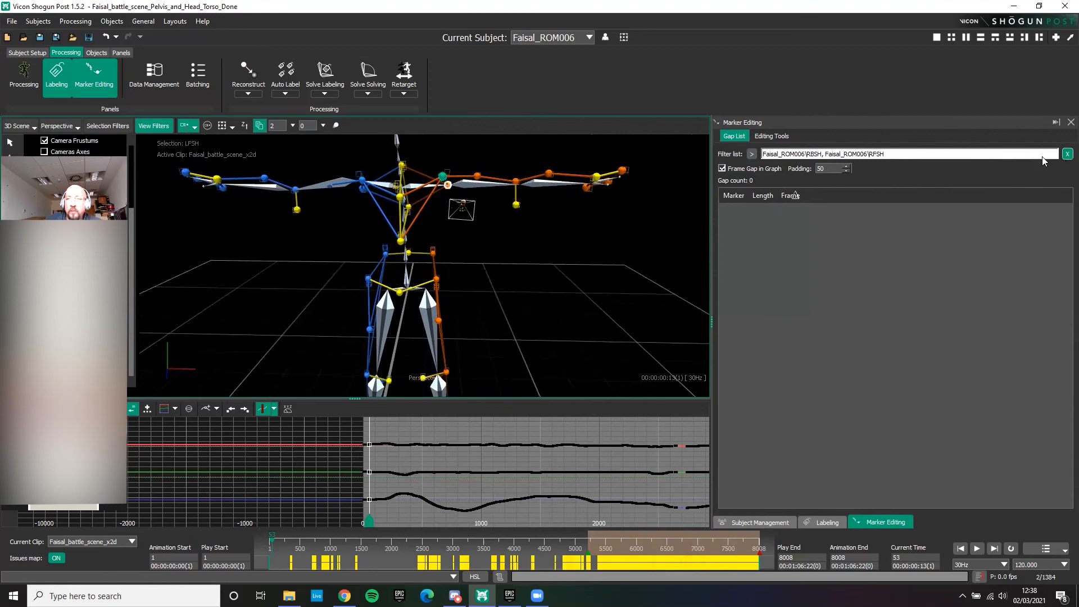
left_click(752, 154)
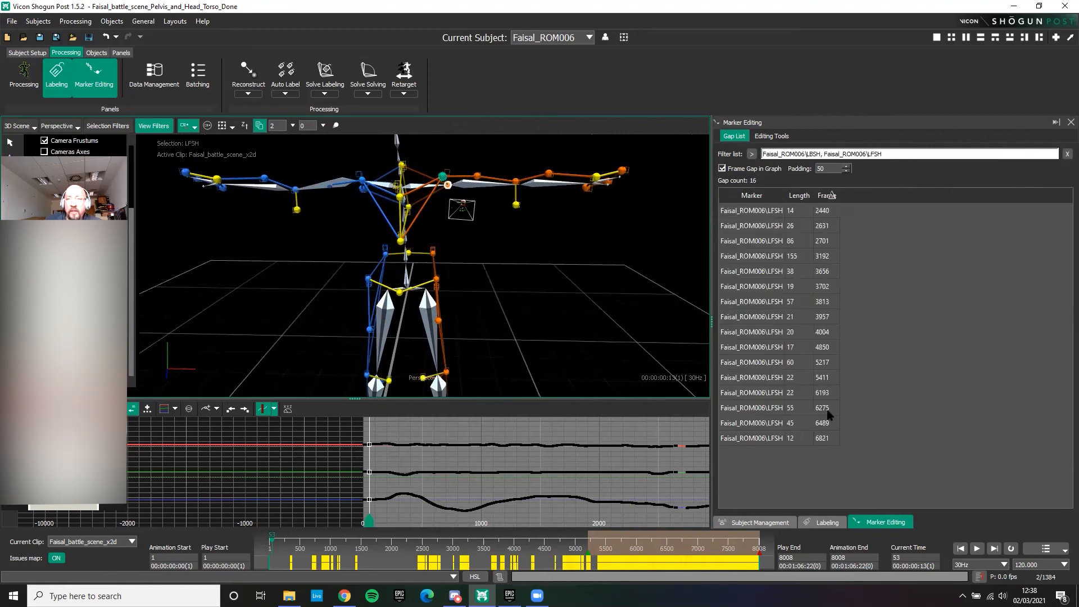
- Examine the shoulder markers against the solved upper-body skeleton from several angles and distances
left_click_drag(512, 281, 390, 212, "alt")
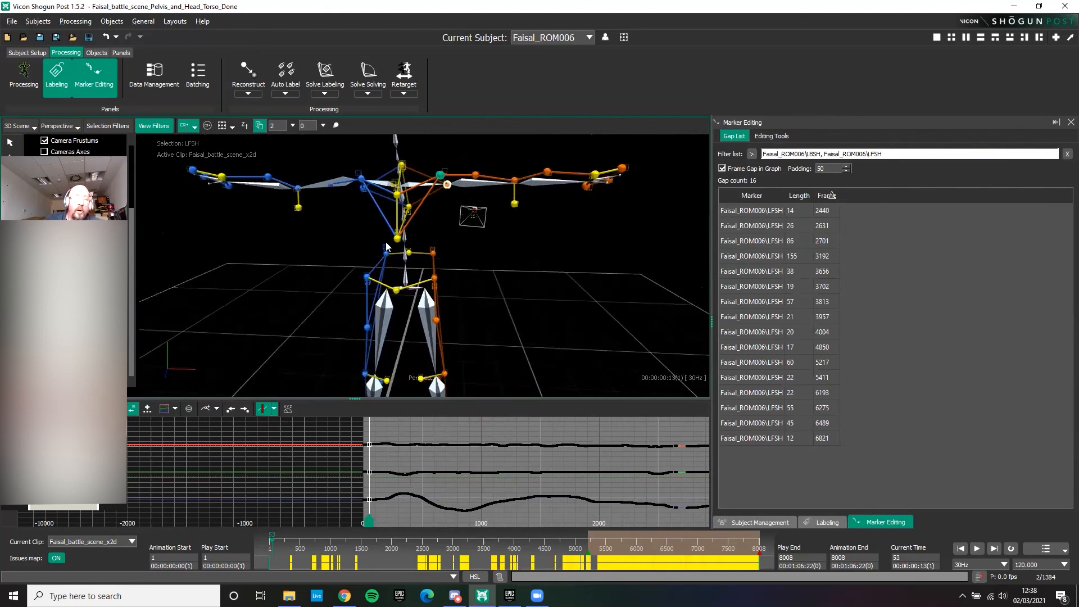
left_click_drag(493, 300, 486, 280, "alt")
right_click_drag(486, 280, 480, 309, "alt")
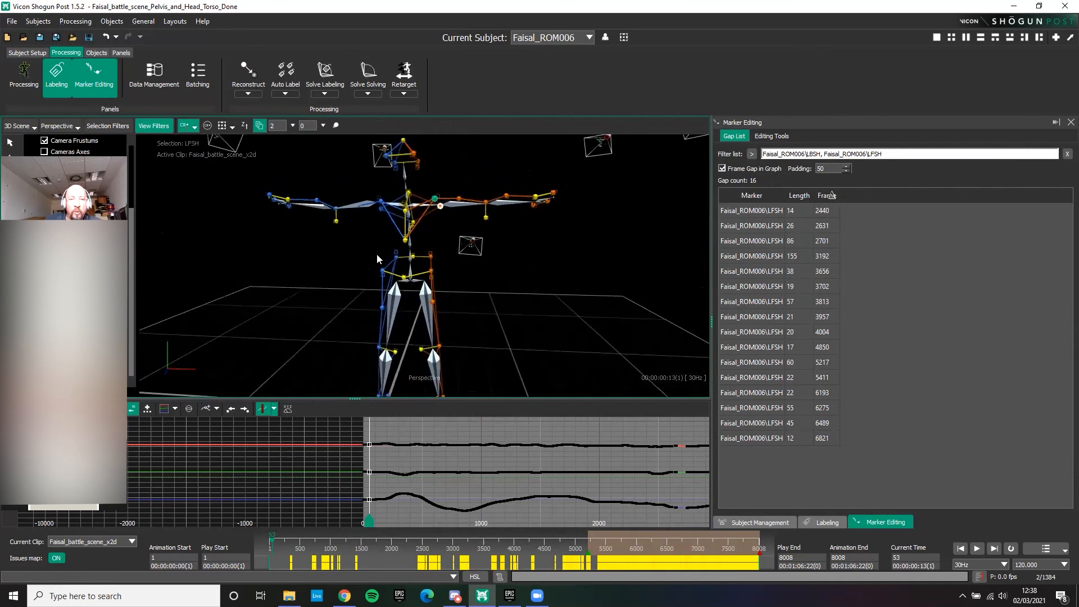
left_click_drag(473, 331, 366, 190, "alt")
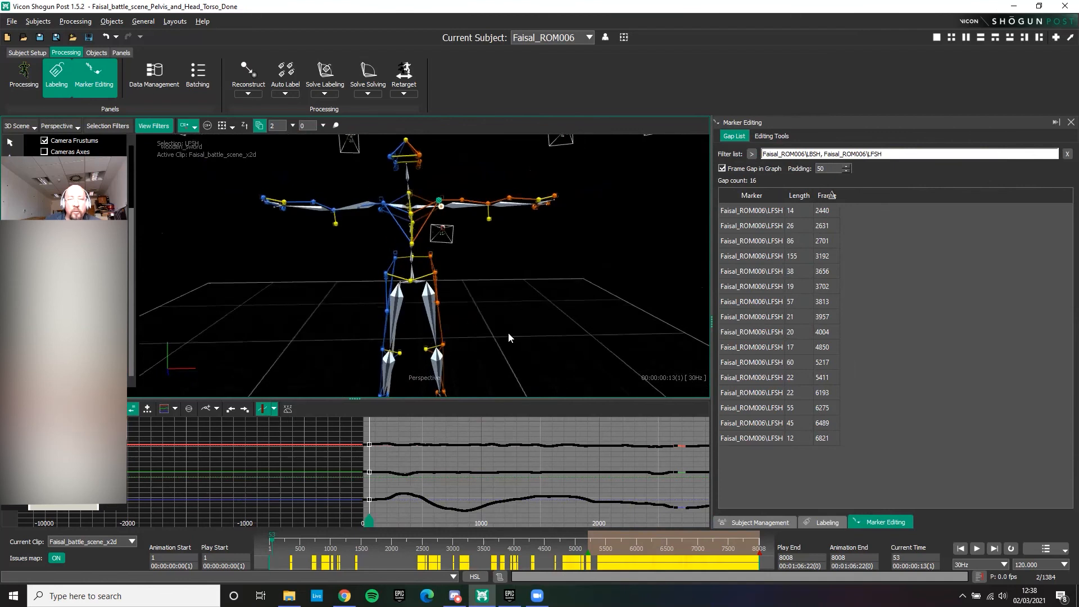
right_click_drag(509, 334, 501, 258, "alt")
left_click_drag(501, 258, 433, 208, "alt")
left_click_drag(442, 290, 421, 190, "alt")
left_click_drag(455, 272, 487, 263, "alt")
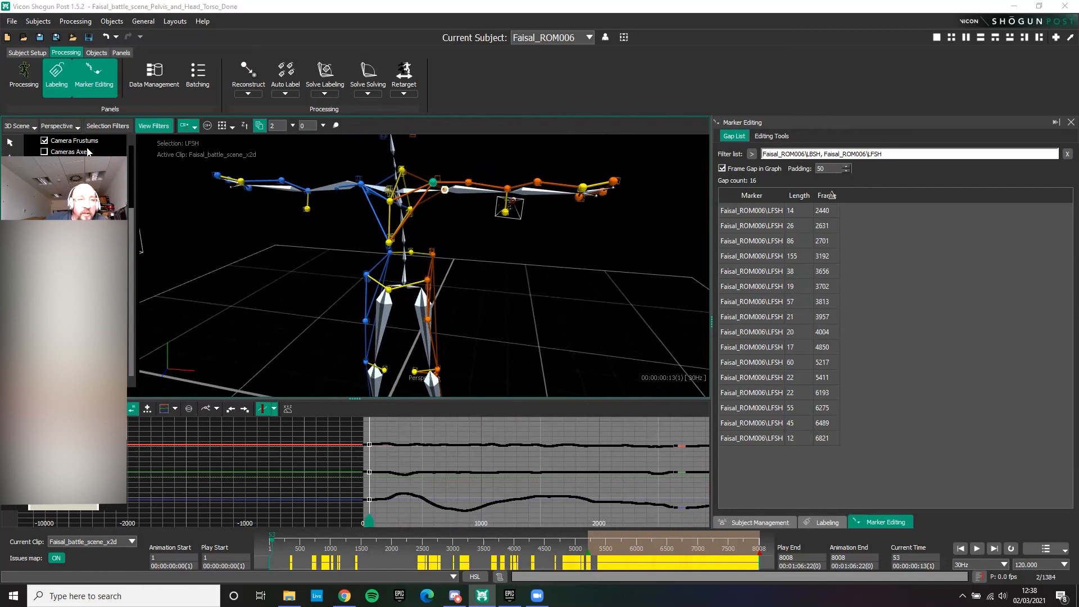
left_click_drag(455, 273, 499, 294, "alt")
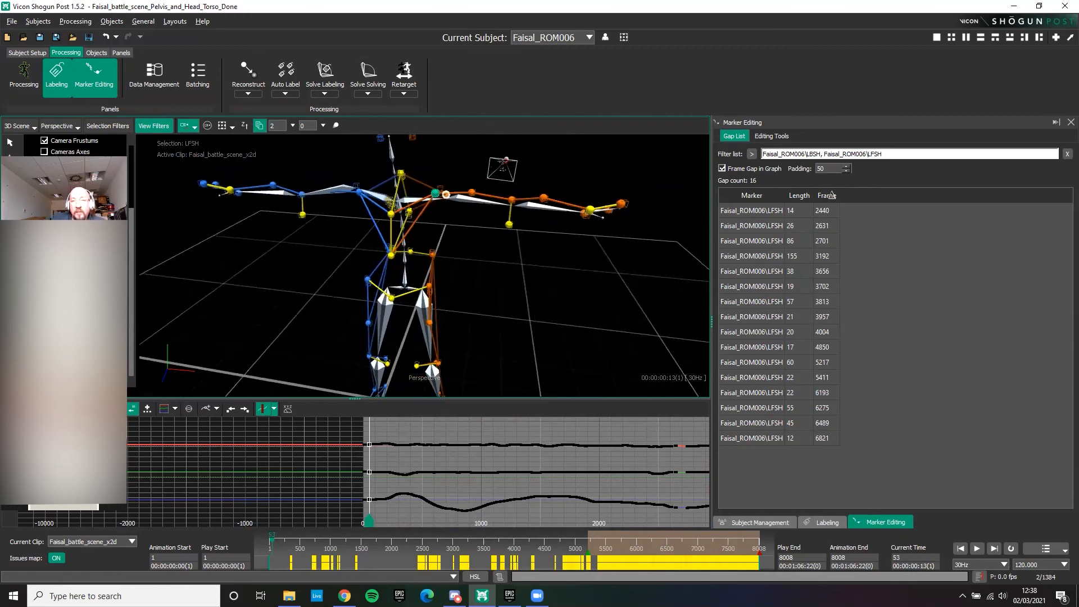
left_click_drag(510, 291, 502, 316, "alt")
right_click_drag(502, 316, 482, 238, "alt")
left_click_drag(481, 238, 488, 232, "alt")
middle_click_drag(488, 233, 499, 288, "alt")
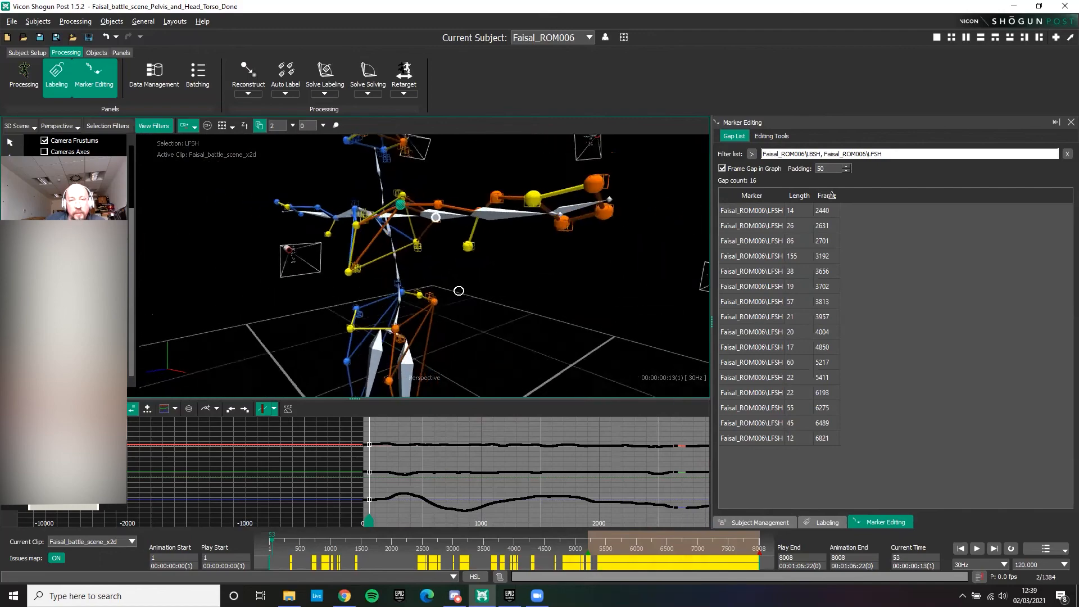